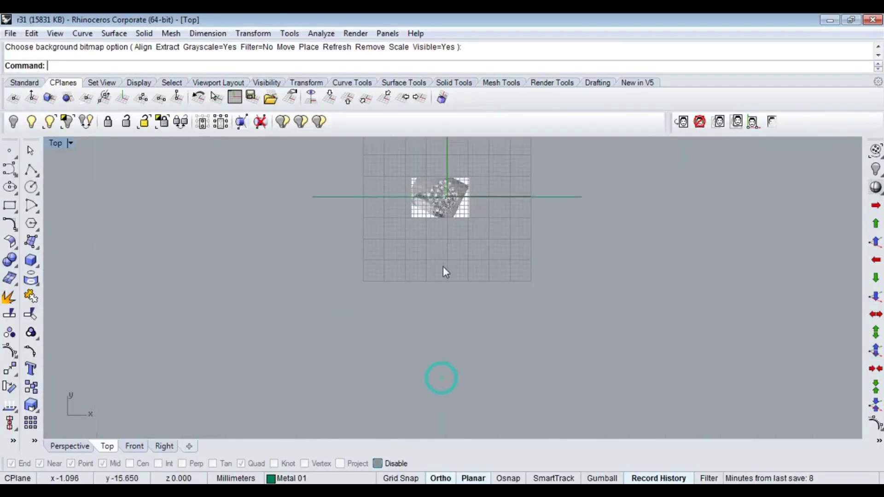
Move the selected prong-set gem chart to sit below the ring photo.
scroll(429, 332, "down", 3)
type("move")
key("Return")
left_click(506, 361)
scroll(411, 174, "up", 5)
type("d")
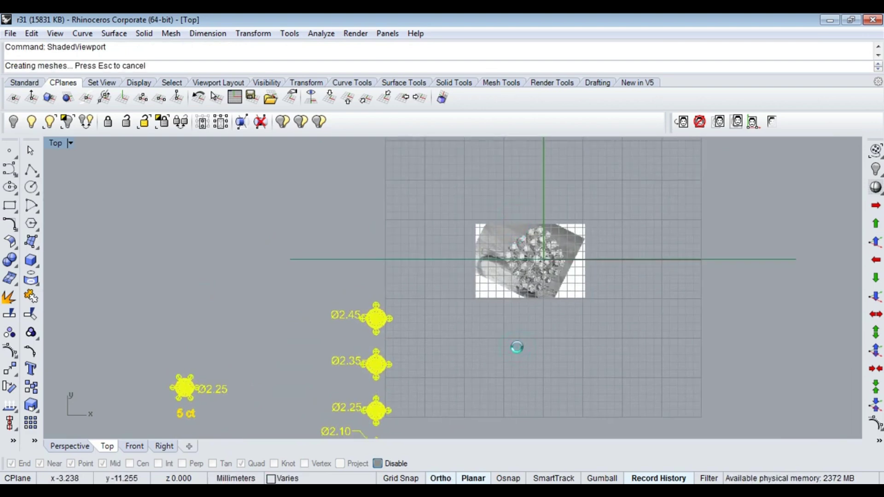
Deselect the chart and pan down to the gem size labels, Ø2.45 to Ø1.30.
left_click(497, 357)
mouse_move(495, 358)
right_mouse_down()
mouse_move(513, 349)
mouse_move(412, 352)
right_mouse_up()
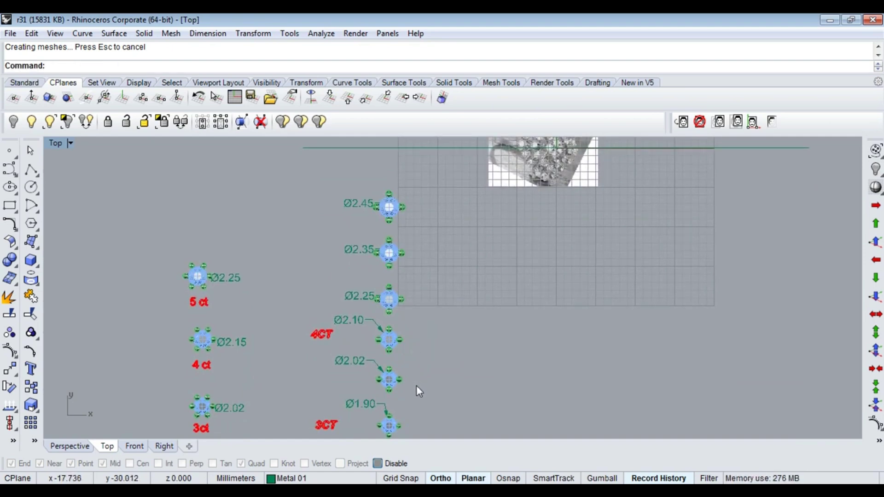
mouse_move(416, 386)
right_mouse_down()
mouse_move(427, 365)
mouse_move(388, 302)
right_mouse_up()
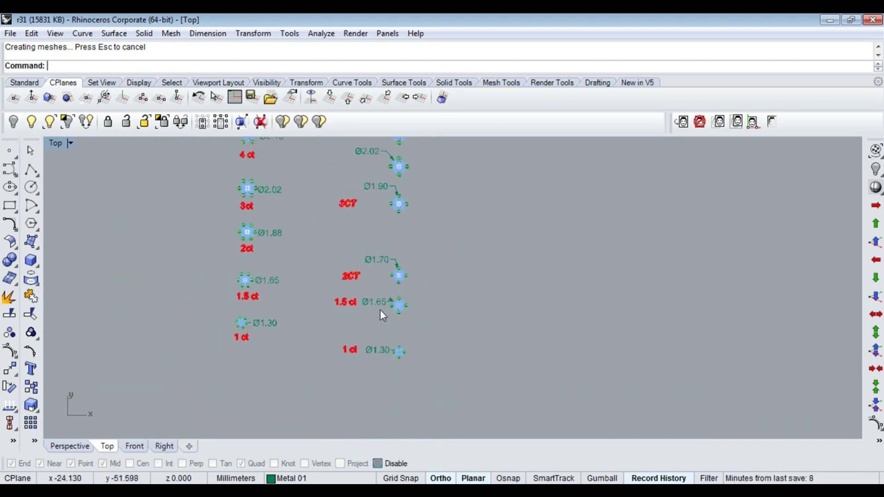
scroll(381, 312, "up", 4)
Select a prong-set gem from the chart and switch to wireframe display.
scroll(407, 273, "up", 4)
left_click(401, 256)
scroll(430, 292, "down", 5)
scroll(437, 282, "down", 8)
scroll(445, 278, "up", 6)
scroll(464, 292, "up", 1)
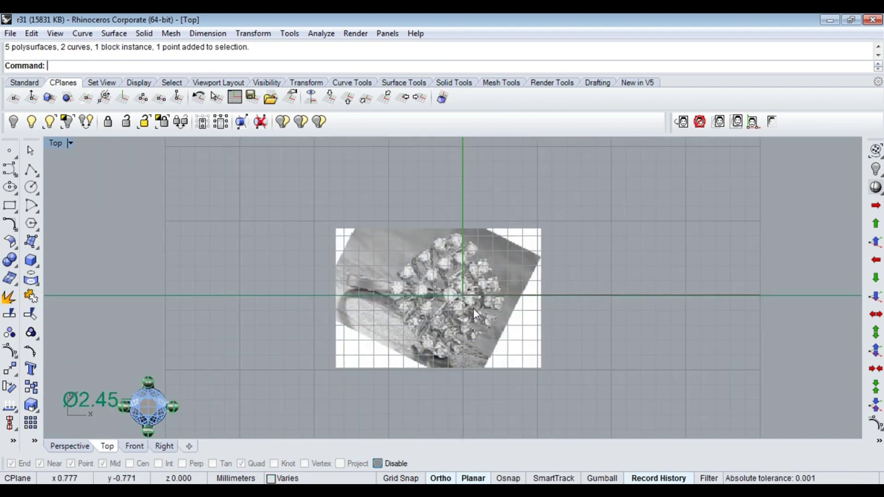
key("ctrl+alt+w")
scroll(432, 245, "down", 3)
scroll(393, 312, "up", 6)
scroll(457, 327, "up", 2)
Copy the gem from its centre onto the ring photo.
type("copy")
key("Return")
scroll(453, 304, "up", 3)
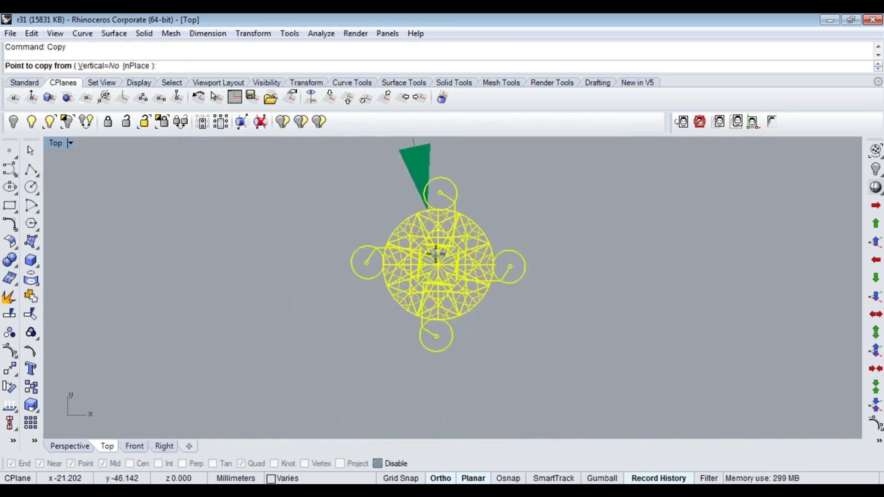
scroll(442, 276, "up", 2)
left_click(438, 272)
scroll(438, 272, "down", 8)
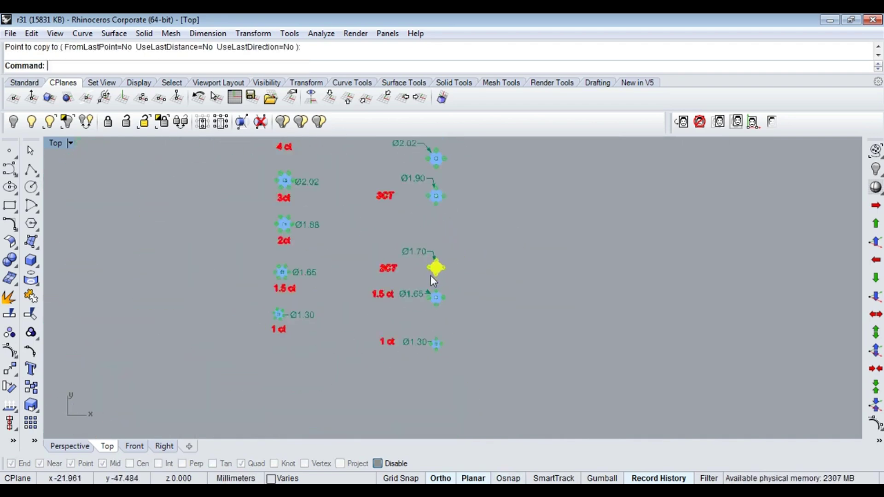
scroll(401, 340, "down", 4)
scroll(506, 212, "up", 5)
Move the copied Ø1.70 gem up over the photo's top stone.
left_click_drag(507, 211, 587, 184)
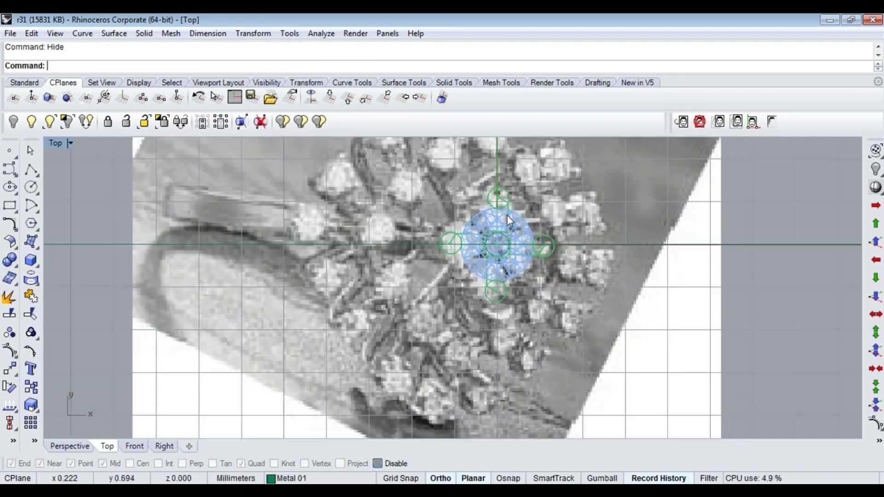
scroll(544, 263, "up", 2)
scroll(543, 263, "down", 2)
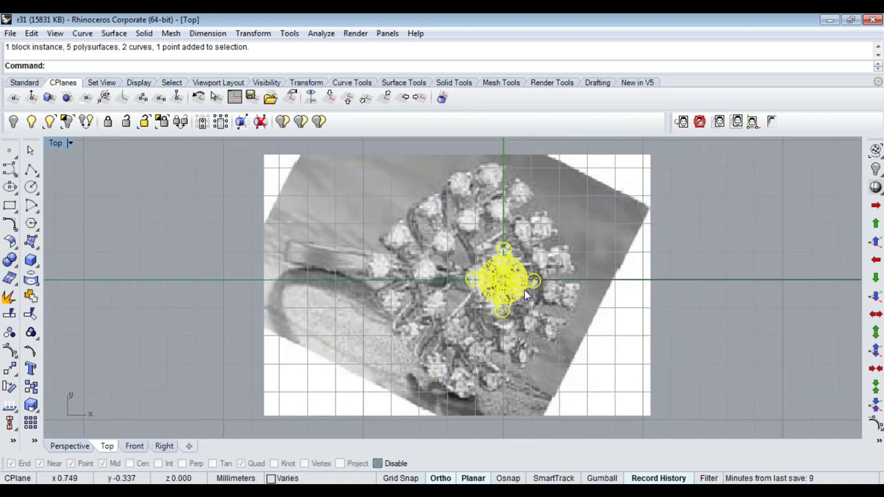
left_click_drag(518, 280, 549, 222)
scroll(534, 248, "up", 3)
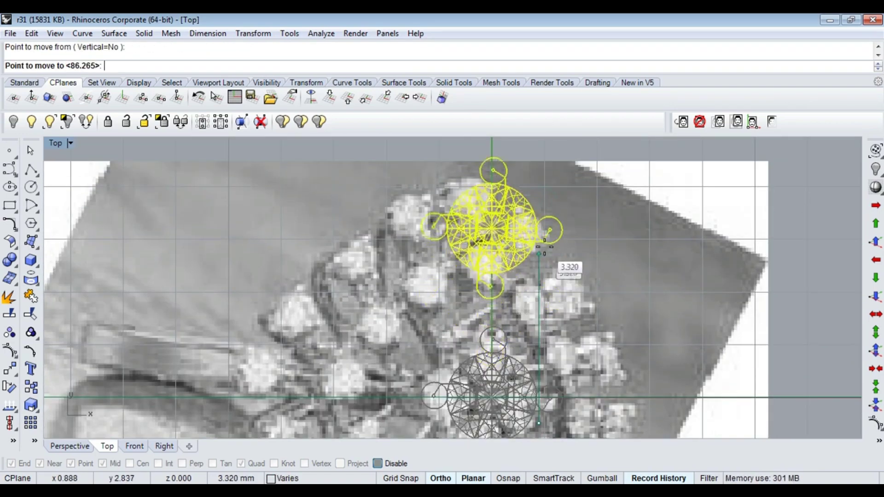
scroll(546, 230, "down", 4)
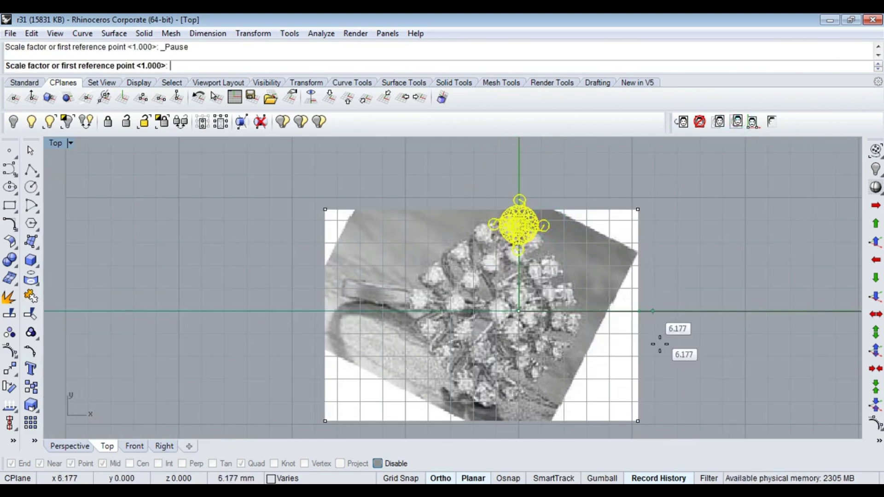
Rescale the ring photo using two reference points to match the gem.
left_click(640, 299)
left_click(670, 355)
scroll(521, 217, "up", 3)
Move the gem lower on the photo, toward the cluster centre.
key("Return")
left_click(521, 217)
left_click(523, 297)
right_click_drag(524, 383, 526, 278)
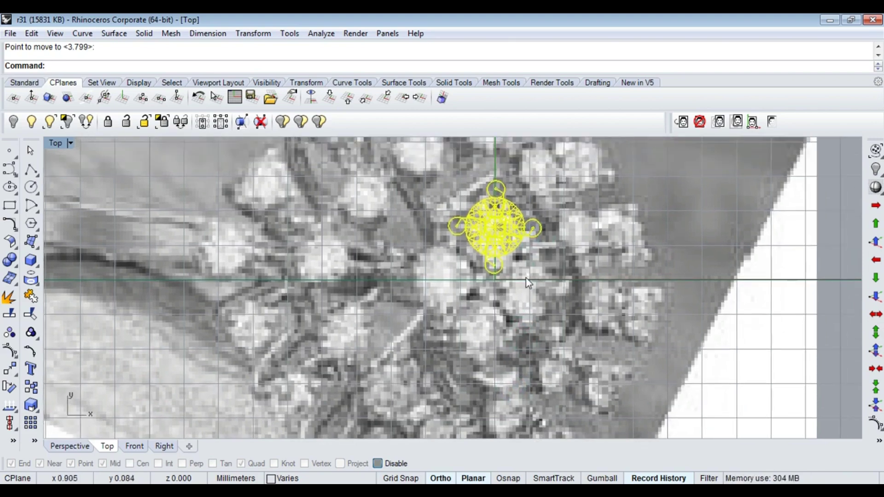
Mirror the gem across the X axis starting from the origin.
type("mirror")
key("Return")
type("0")
key("Return")
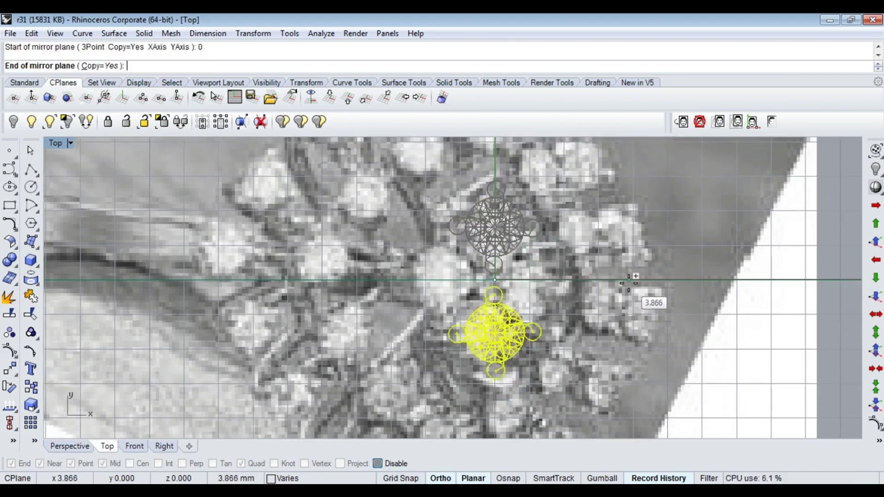
left_click(629, 280)
scroll(628, 280, "up", 3)
Raise the gem just above the axis and mirror a copy below it.
type("m")
key("Return")
left_click(521, 258)
left_click(523, 290)
type("mirror")
key("Return")
left_click(606, 317)
scroll(606, 317, "down", 3)
scroll(477, 258, "up", 3)
Move the upper gem to its final spot just above the cluster centre.
left_click(477, 263)
scroll(478, 239, "up", 3)
left_click(489, 240)
left_click(493, 290)
type("arraypolar")
key("Return")
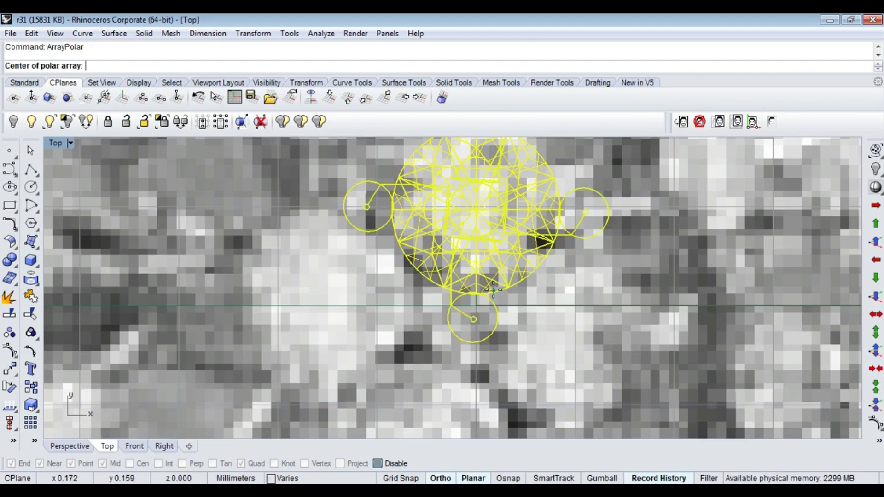
Array the gem into a four-stone cluster, tighten its spacing, and switch to shaded display.
key("Return")
key("Return")
key("Return")
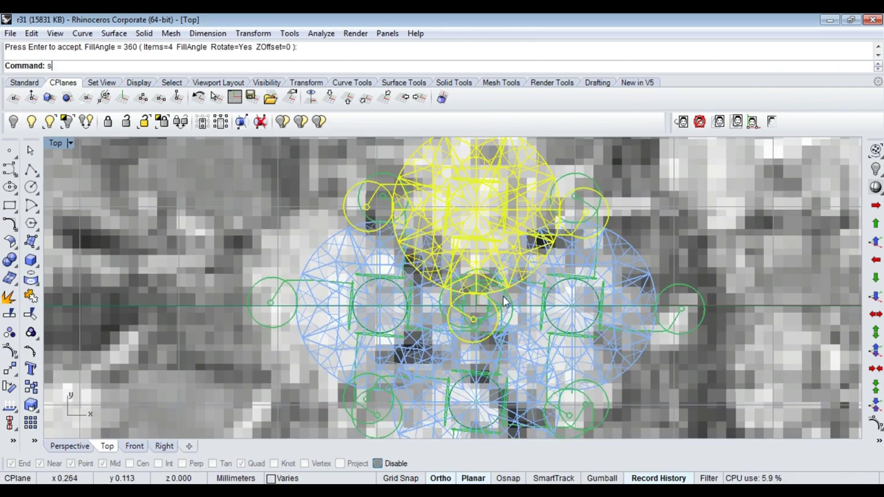
left_click_drag(522, 285, 522, 273)
left_click(522, 273)
scroll(515, 295, "down", 3)
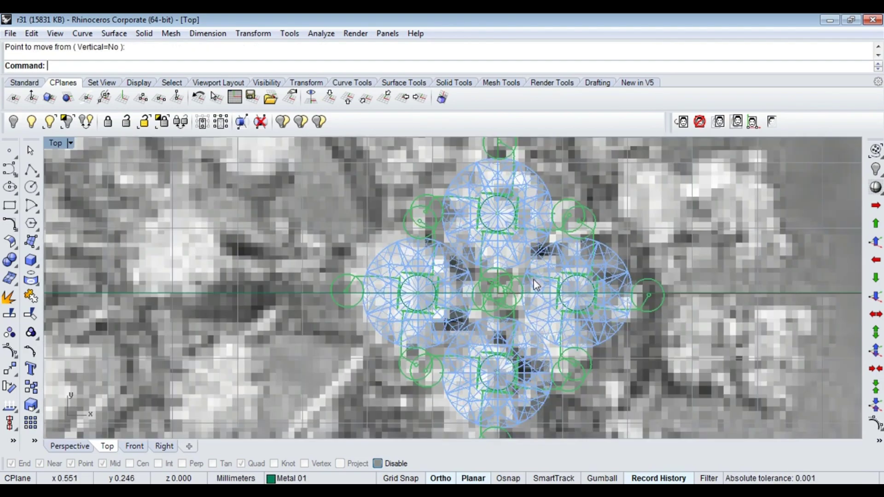
key("ctrl+alt+s")
scroll(515, 300, "up", 3)
scroll(510, 303, "down", 2)
scroll(509, 303, "down", 3)
scroll(509, 303, "up", 3)
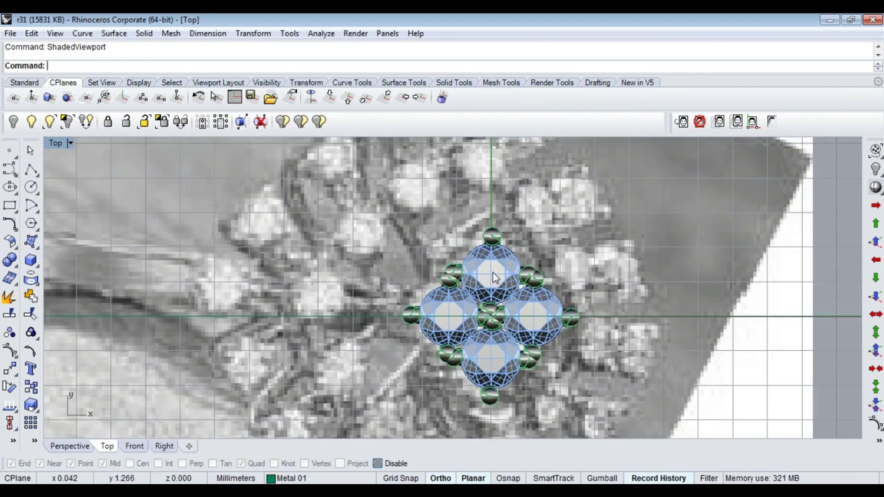
Copy the cluster's top gem to a spot above the cluster.
left_click(484, 276)
type("copy")
key("Return")
left_click(533, 298)
right_click_drag(534, 191, 535, 251)
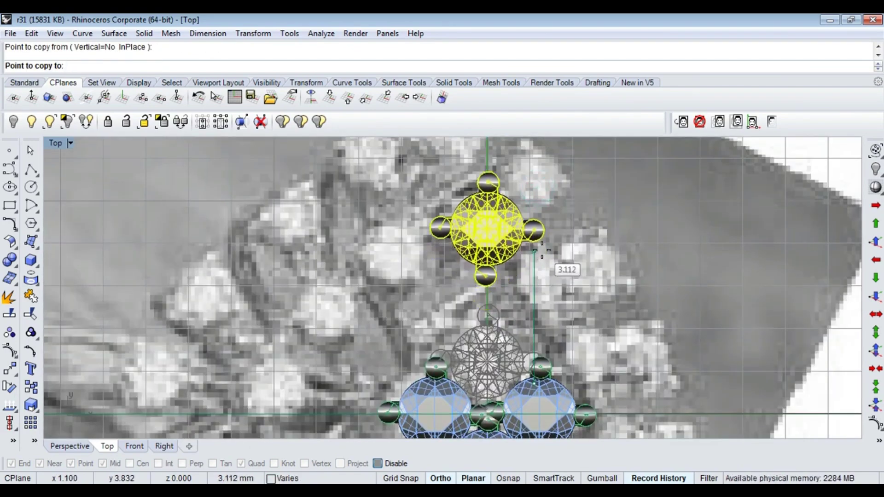
left_click(543, 250)
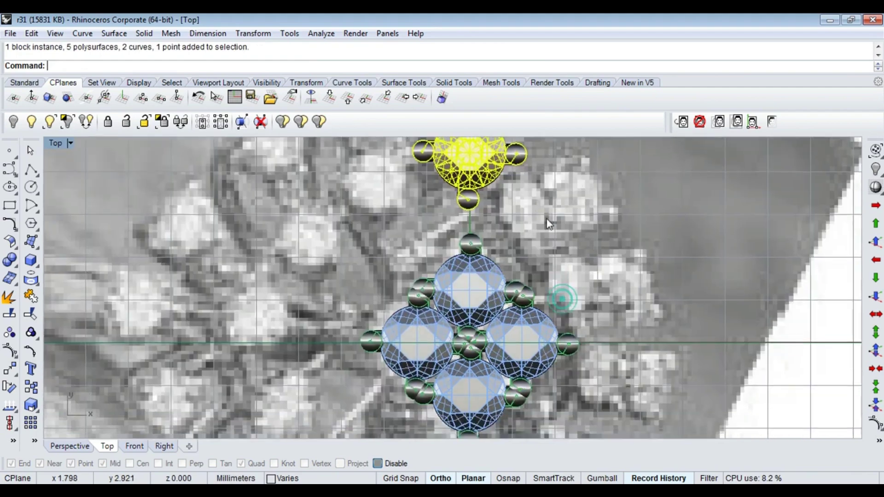
Try mirroring the copied gem, then undo the mirror.
type("mirror")
key("Return")
left_click(534, 269)
left_click(647, 269)
scroll(534, 289, "up", 3)
key("ctrl+z")
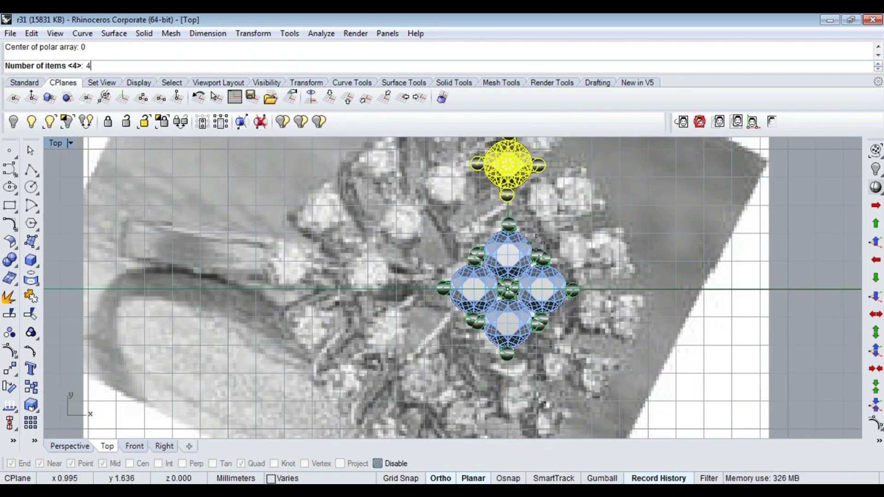
Polar-array the outer gem into four stones around the cluster.
key("Return")
key("Return")
key("Return")
scroll(548, 184, "up", 2)
type("copy")
key("Return")
left_click(521, 186)
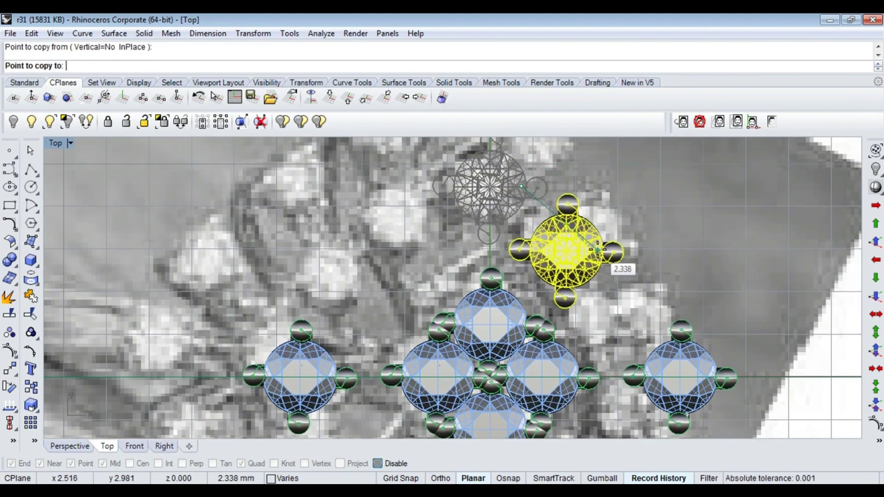
Place a gem copy at the cluster's upper right and reposition another gem.
left_click(597, 249)
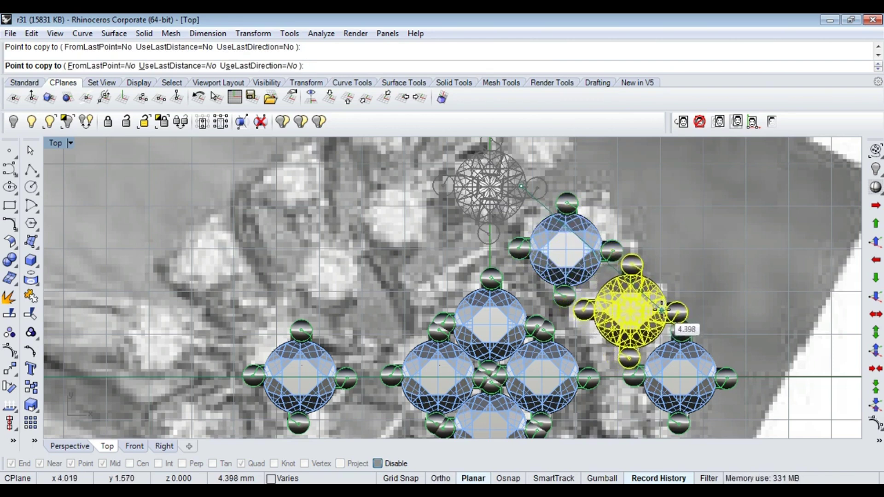
key("Return")
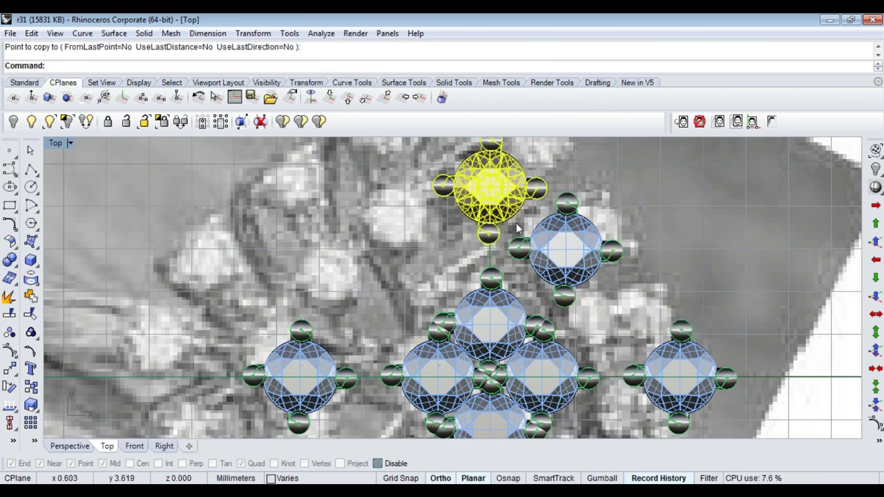
scroll(516, 223, "up", 4)
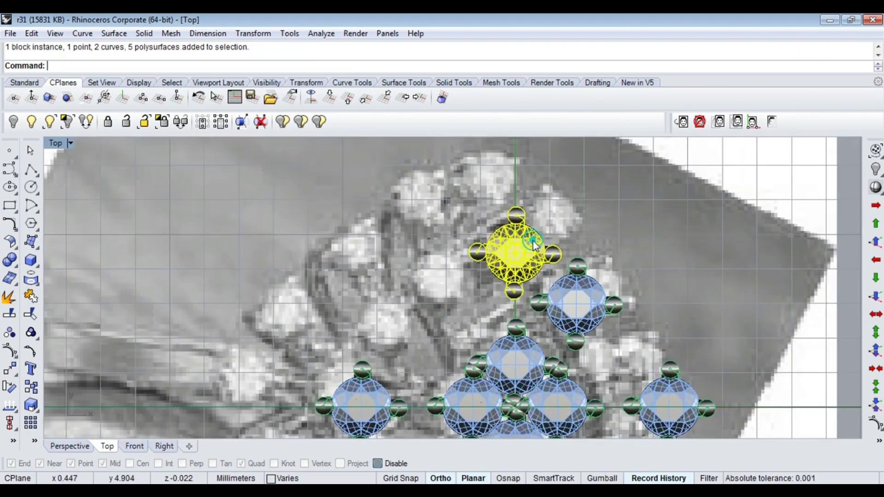
type("m")
key("Return")
left_click(499, 257)
left_click(533, 268)
Select the extra top gem and delete it.
left_click(620, 343)
left_click(699, 382)
key("Return")
left_click(626, 324)
left_click(505, 239)
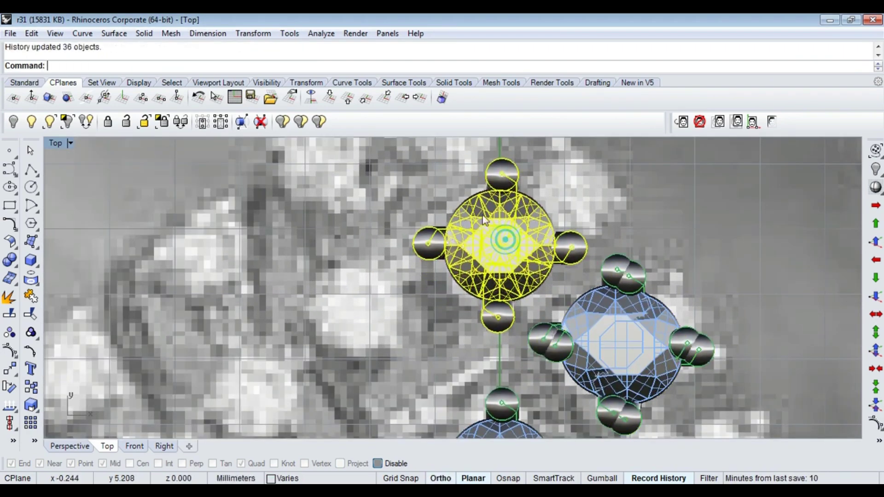
scroll(484, 221, "down", 3)
key("Delete")
Delete the bottom and left outer gems, then select the right outer gem.
left_click(556, 227)
left_click(416, 339)
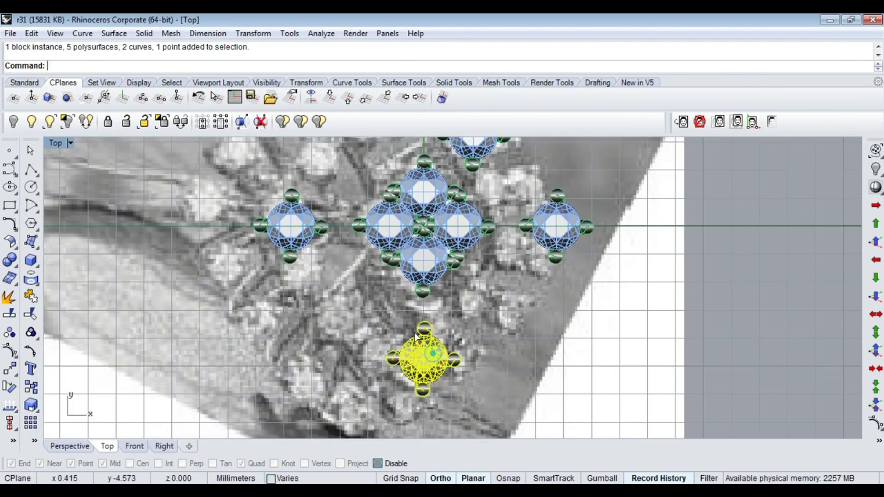
key("Delete")
left_click(291, 225)
key("Delete")
left_click(557, 225)
key("Delete")
scroll(426, 316, "up", 4)
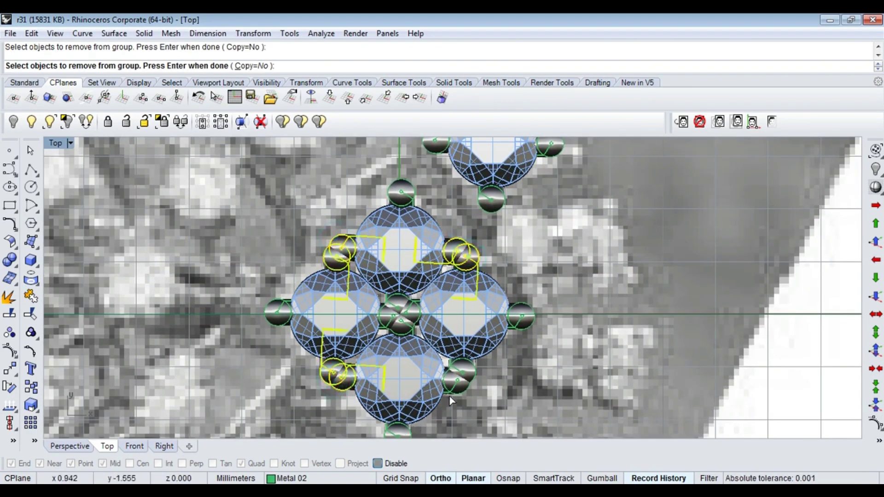
Delete the overlapping inner prongs between the four central gems.
scroll(404, 330, "up", 2)
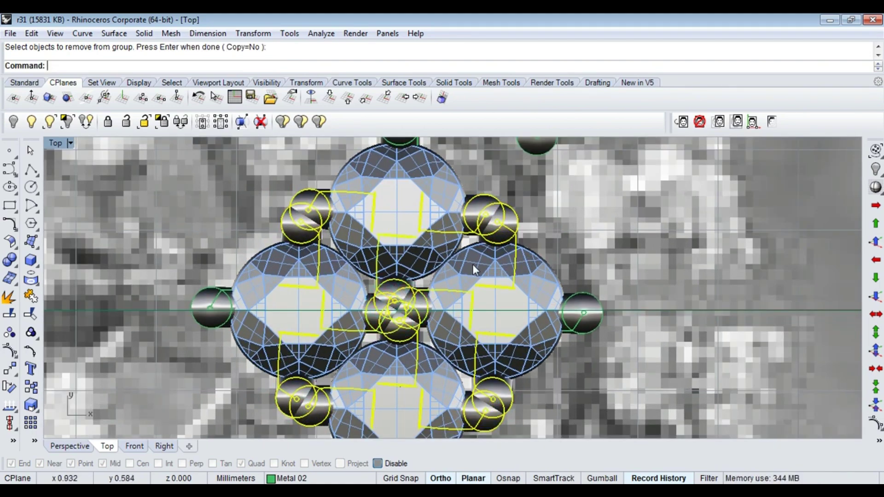
key("Delete")
scroll(427, 325, "down", 2)
scroll(414, 303, "up", 4)
Draw a circle of diameter 1 at the cluster's centre.
type("circle")
key("Return")
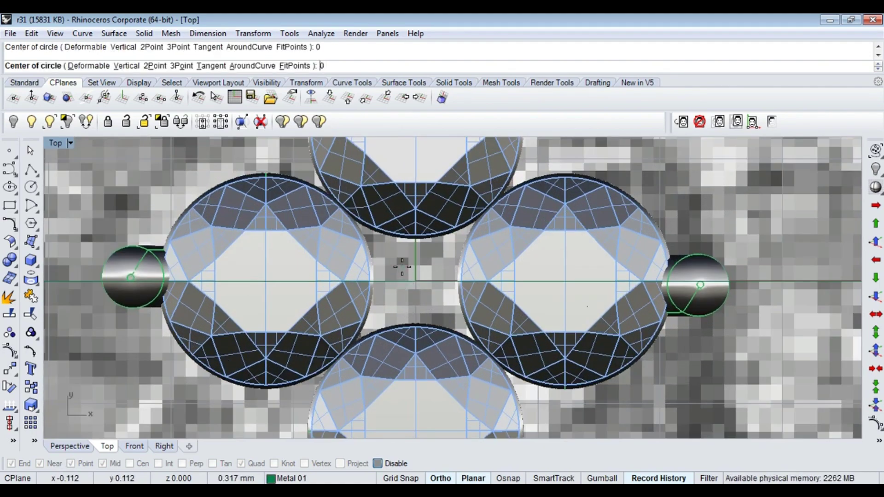
left_click(416, 280)
scroll(408, 244, "up", 2)
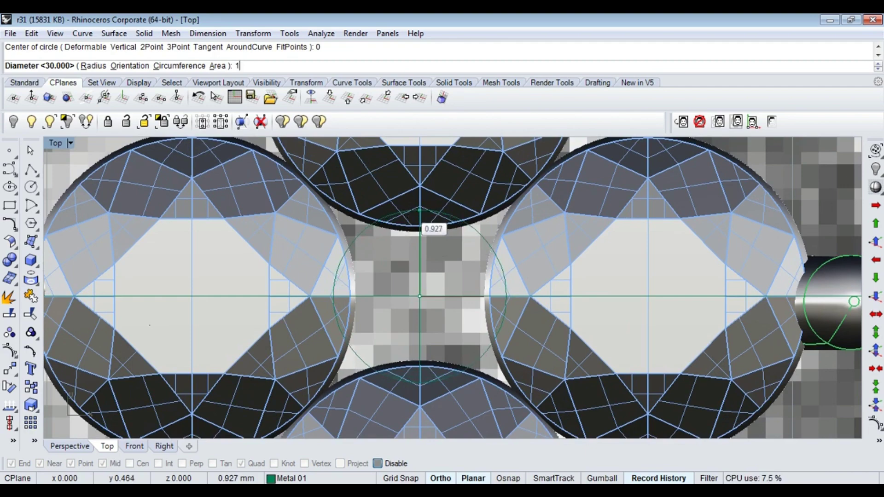
key("Return")
Maximize the Perspective viewport and orbit to look down on the cluster.
left_click(484, 233)
scroll(481, 234, "down", 5)
key("ctrl+F4")
scroll(460, 272, "up", 10)
mouse_move(452, 256)
right_mouse_down()
mouse_move(434, 266)
mouse_move(424, 233)
right_mouse_up()
scroll(429, 242, "up", 3)
scroll(383, 232, "up", 2)
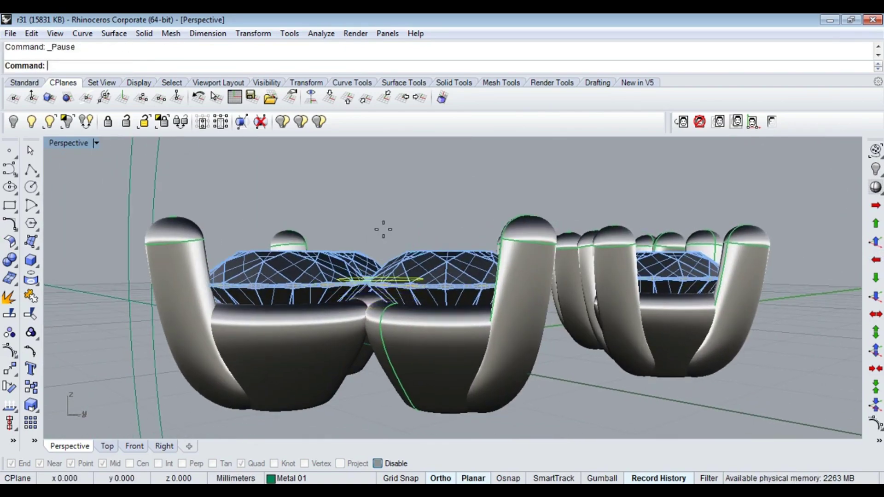
Nudge the Ø1 circle slightly upward and patch a surface inside it.
key("alt+Page_Up")
key("alt+Page_Up")
key("alt+Page_Up")
key("alt+Page_Up")
key("alt+Page_Up")
mouse_move(383, 231)
right_mouse_down()
mouse_move(506, 253)
mouse_move(400, 281)
right_mouse_up()
scroll(400, 281, "up", 3)
type("Patch")
key("Return")
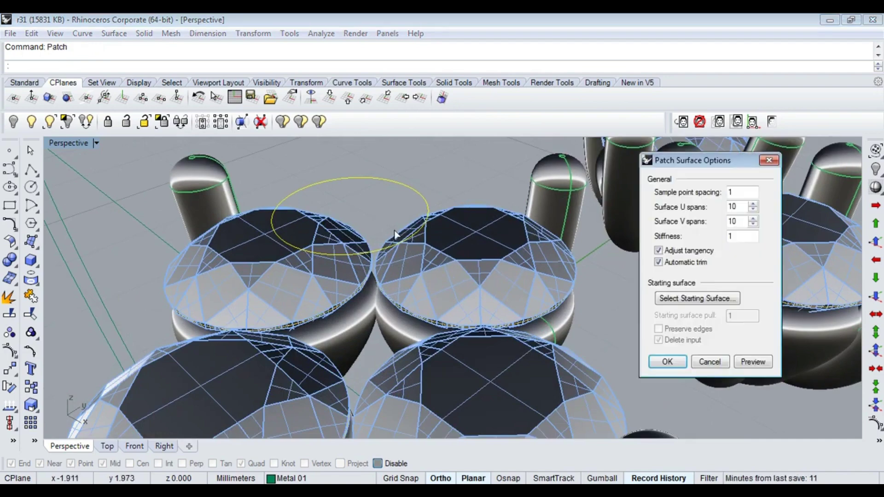
key("Return")
Extrude the patch surface downward into a solid cylindrical centre post.
right_click_drag(391, 316, 415, 276)
type("extrudesrf")
key("Return")
scroll(414, 322, "down", 2)
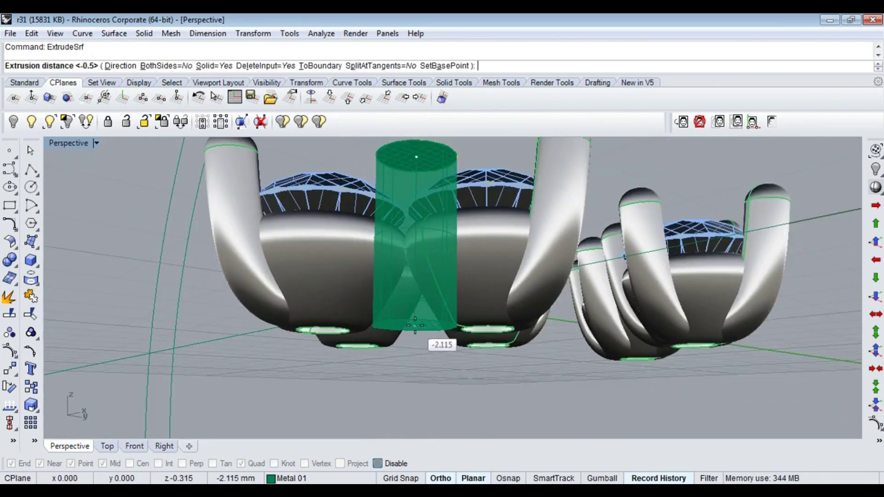
left_click(418, 339)
right_click_drag(418, 339, 393, 299)
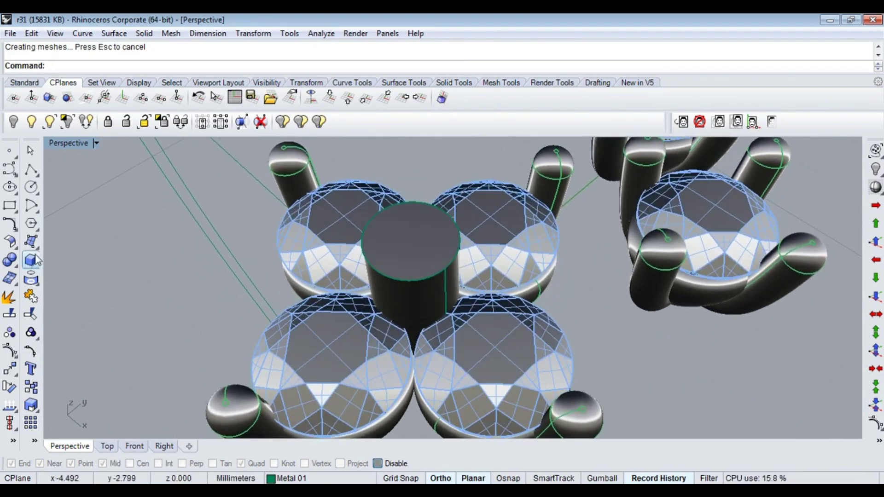
Fillet the top edge of the centre post with radius 0.3.
left_click(14, 264)
left_click(85, 225)
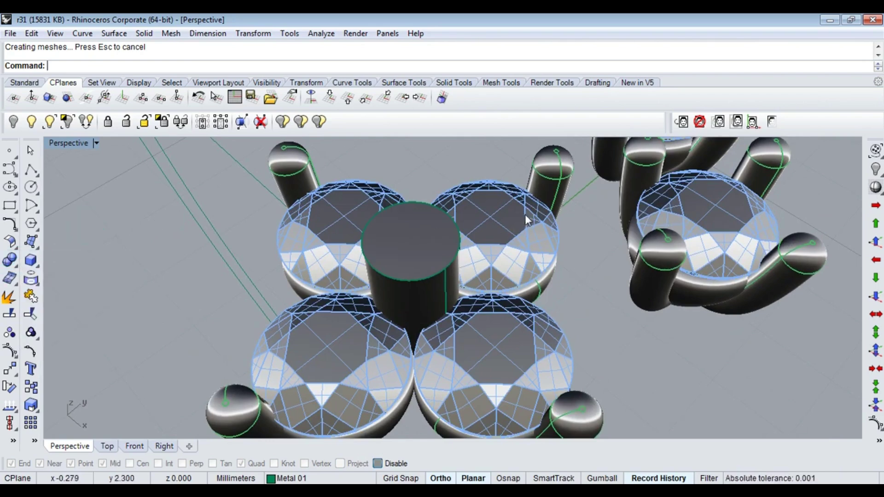
scroll(524, 214, "down", 3)
left_click(10, 261)
left_click(101, 284)
type(".3")
left_click(435, 231)
key("Return")
key("Return")
Delete the leftover curve on top of the post.
scroll(438, 277, "up", 4)
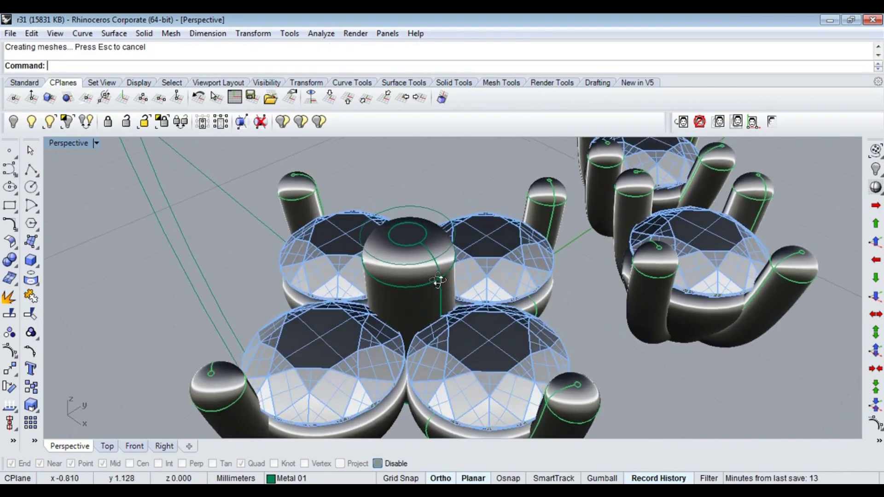
right_click_drag(437, 277, 446, 179)
left_click(449, 188)
key("Delete")
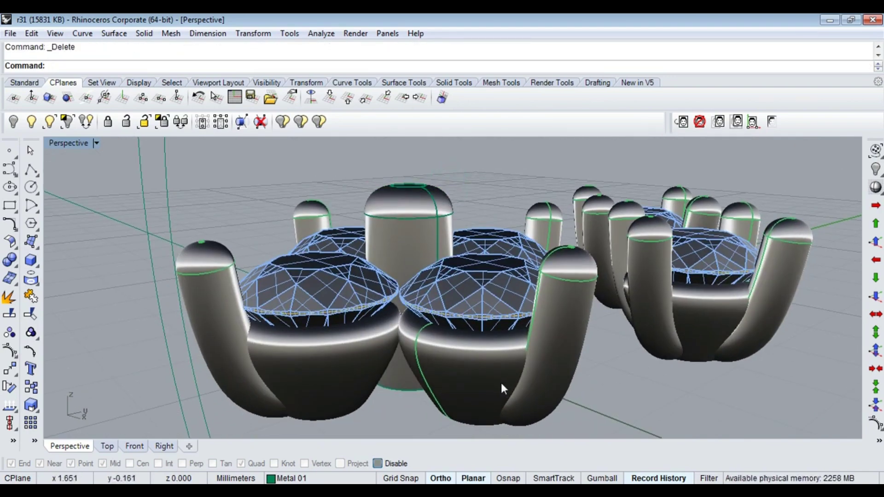
Orbit around the cluster to inspect the finished post among the settings.
scroll(494, 320, "down", 5)
right_click_drag(432, 299, 435, 227)
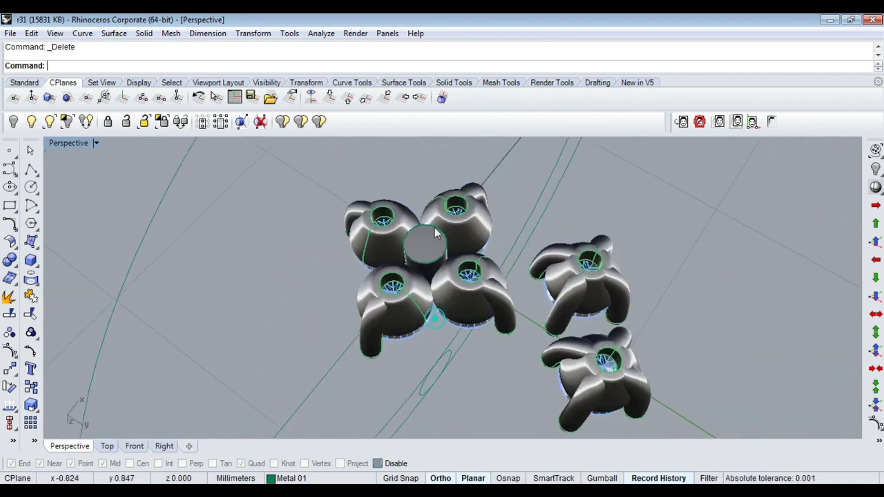
scroll(401, 252, "up", 3)
scroll(419, 272, "up", 2)
right_click_drag(419, 272, 421, 269)
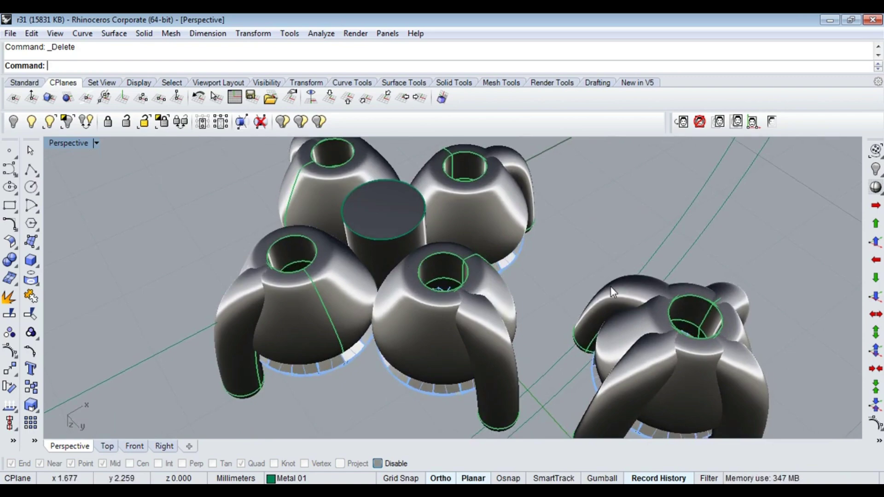
mouse_move(388, 181)
right_mouse_down()
mouse_move(461, 289)
mouse_move(509, 261)
mouse_move(568, 367)
right_mouse_up()
Select a stone setting, maximize the Top view, zoom in on it, and show wireframe.
scroll(568, 367, "up", 3)
left_click(507, 276)
key("ctrl+F1")
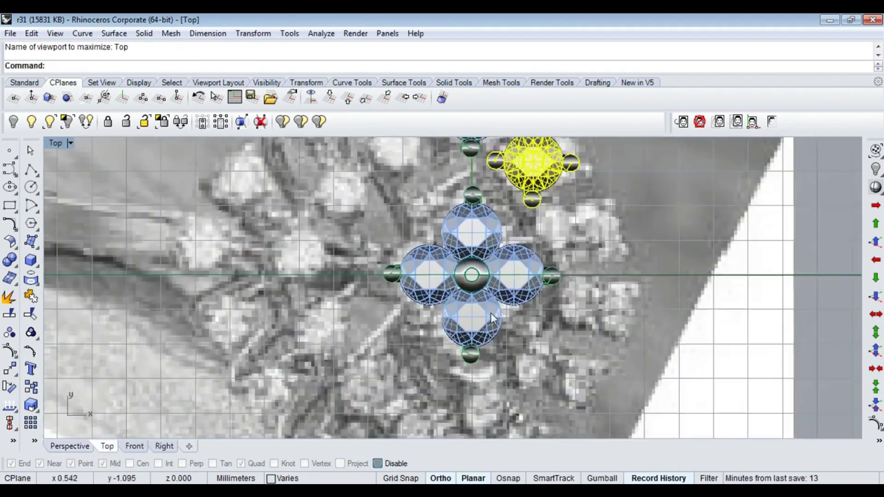
scroll(491, 313, "up", 3)
scroll(494, 204, "up", 3)
scroll(503, 209, "up", 3)
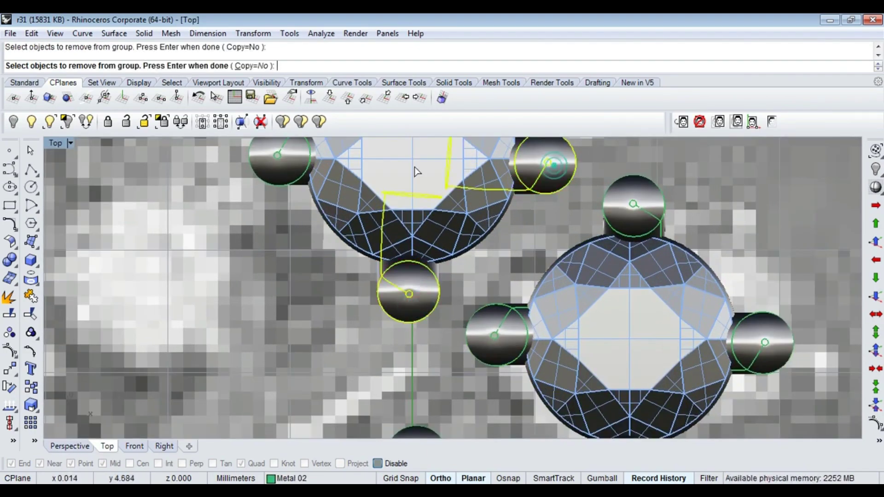
right_click_drag(415, 172, 411, 270)
right_click_drag(551, 303, 650, 265)
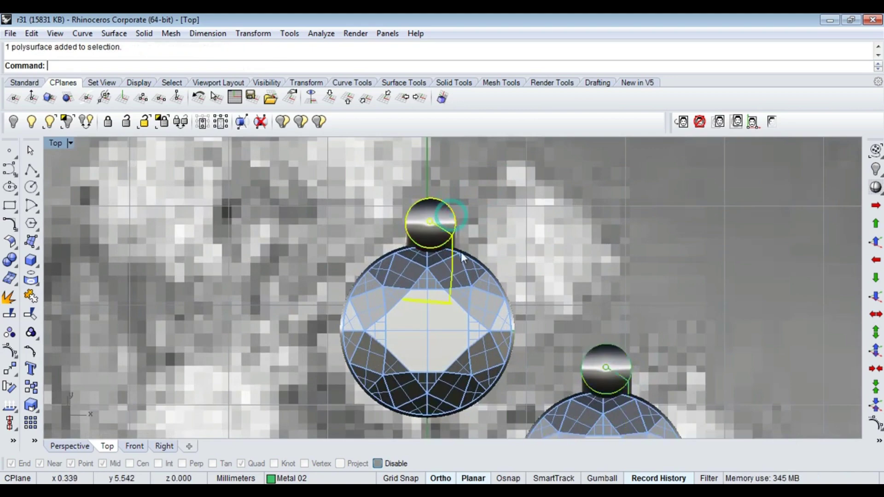
key("ctrl+alt+w")
scroll(449, 316, "up", 3)
Polar-array the prong 3 times around the stone centre.
left_click(416, 337)
type("3")
key("Return")
key("Return")
key("Return")
key("ctrl+alt+s")
scroll(430, 326, "down", 5)
left_click(534, 252, "shift")
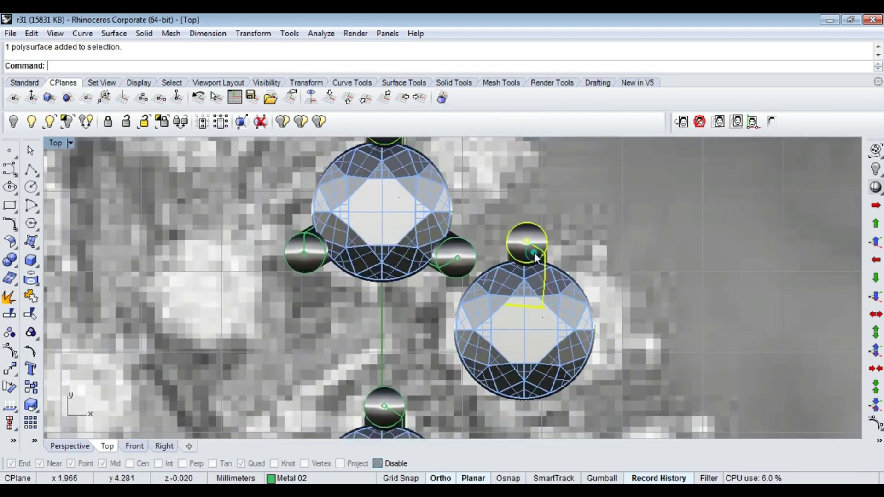
scroll(535, 327, "up", 4)
key("Return")
key("Return")
key("Return")
scroll(559, 332, "down", 2)
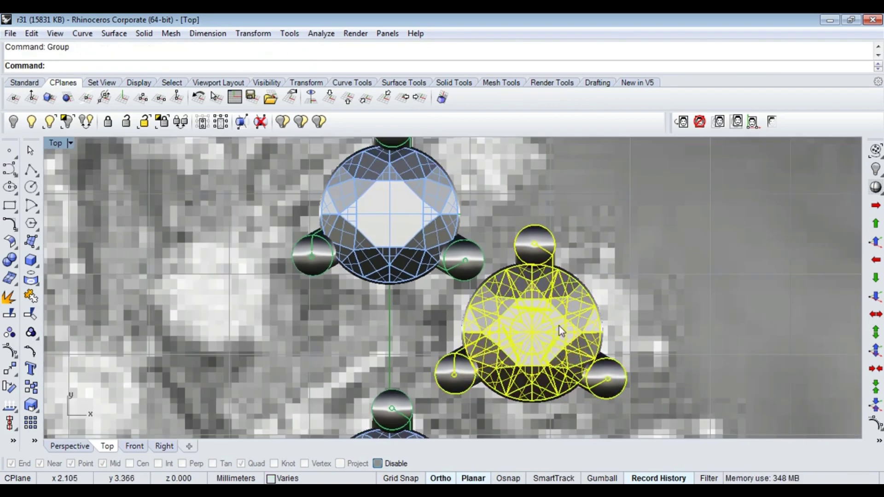
Rotate the selected stone setting about its centre.
type("rotate")
key("Return")
scroll(543, 337, "up", 2)
left_click(644, 331)
scroll(654, 325, "down", 2)
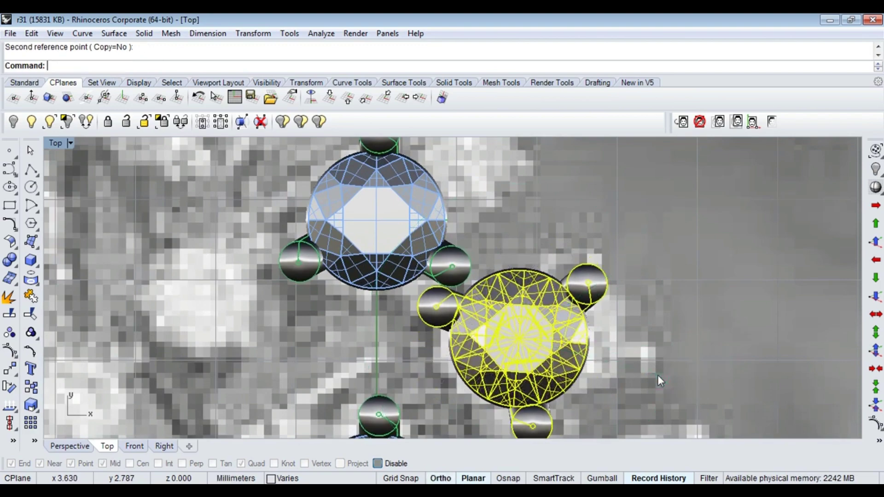
left_click(658, 376)
Move the rotated setting to its new spot beside the cluster.
type("move")
key("Return")
left_click(546, 231)
left_click(584, 235)
scroll(553, 276, "down", 1)
scroll(404, 239, "up", 1)
Move the other stone setting to a new position.
left_click(404, 239)
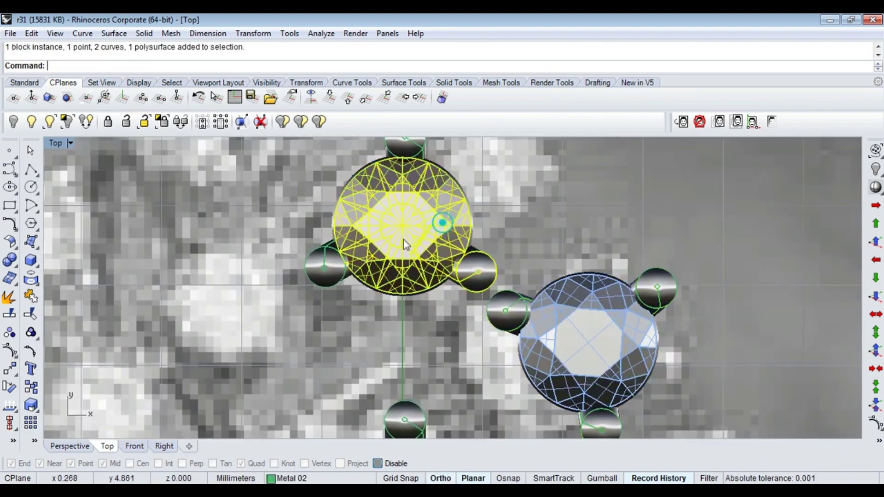
right_click_drag(484, 203, 464, 266)
type("s")
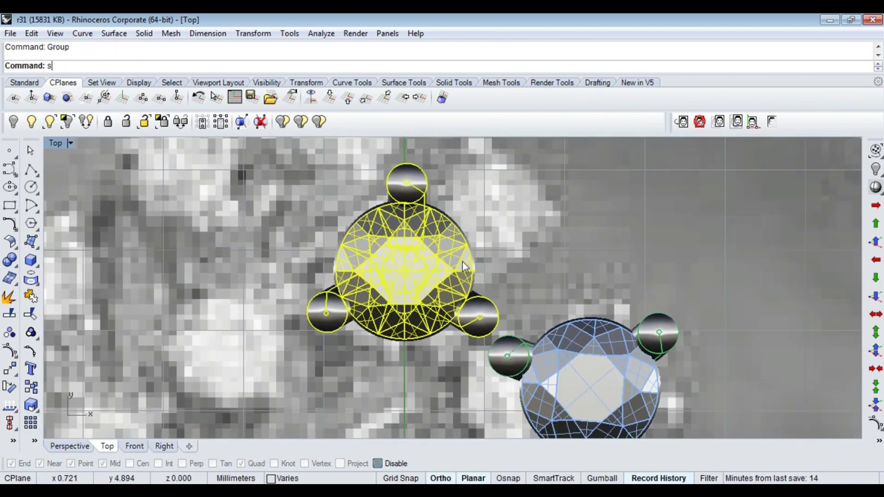
left_click(461, 278)
key("Return")
left_click(503, 233)
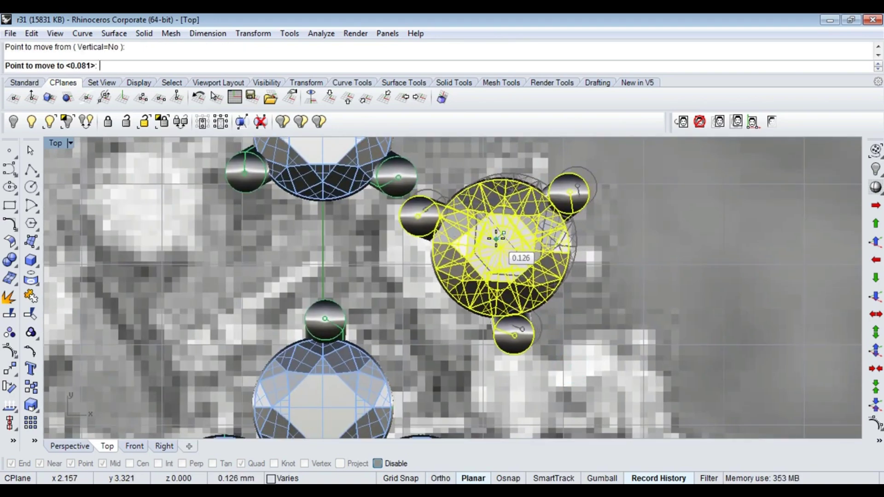
left_click(498, 264)
type("s")
Copy the setting down and to the right.
scroll(461, 276, "down", 2)
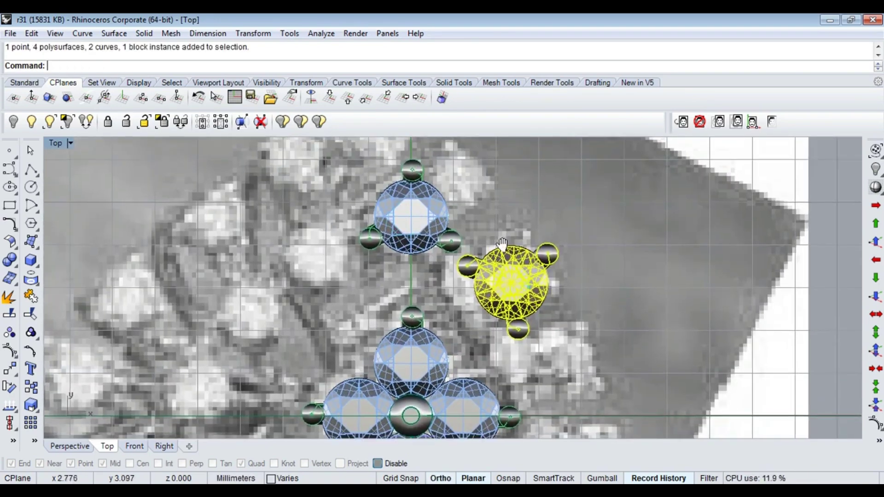
scroll(483, 230, "up", 1)
left_click(503, 225)
left_click(520, 313)
key("Return")
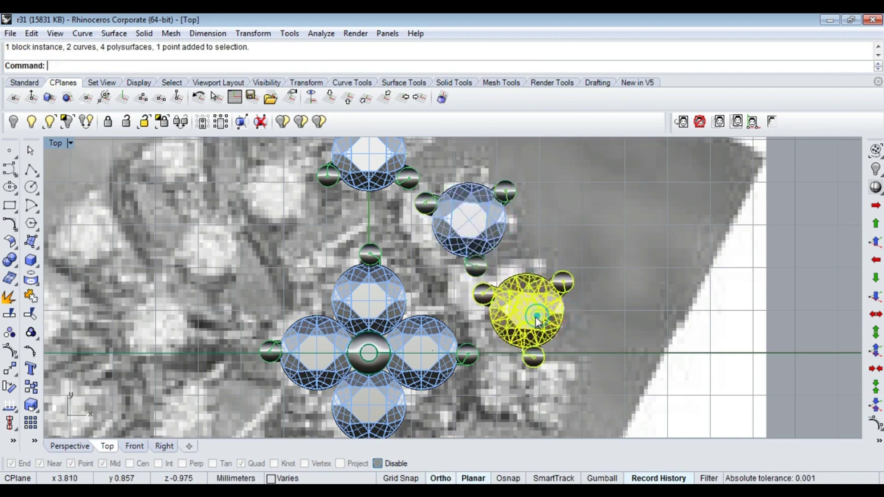
Rotate the copied setting about its centre.
scroll(515, 295, "up", 2)
type("rotate")
key("Return")
left_click(515, 295)
left_click(628, 266)
left_click(638, 280)
scroll(638, 280, "down", 2)
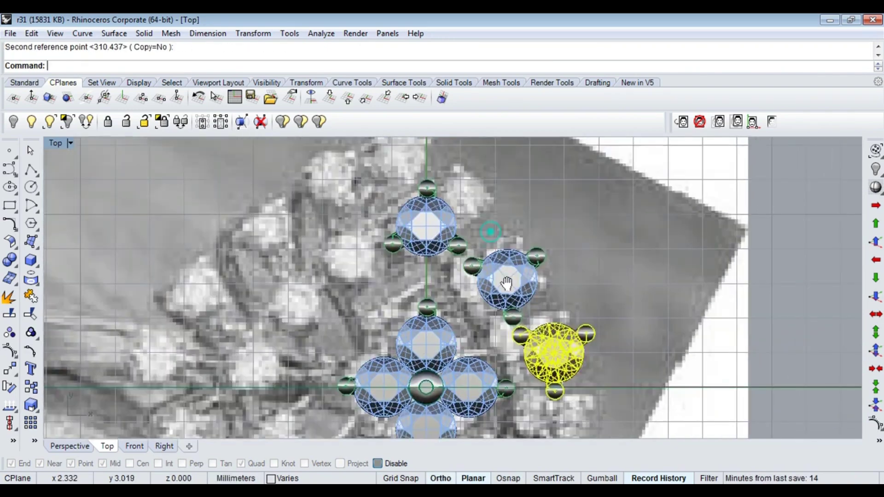
scroll(462, 283, "up", 2)
Move the lower stone setting up toward the cluster's right side.
type("s")
key("Return")
left_click(462, 280)
left_click(579, 357)
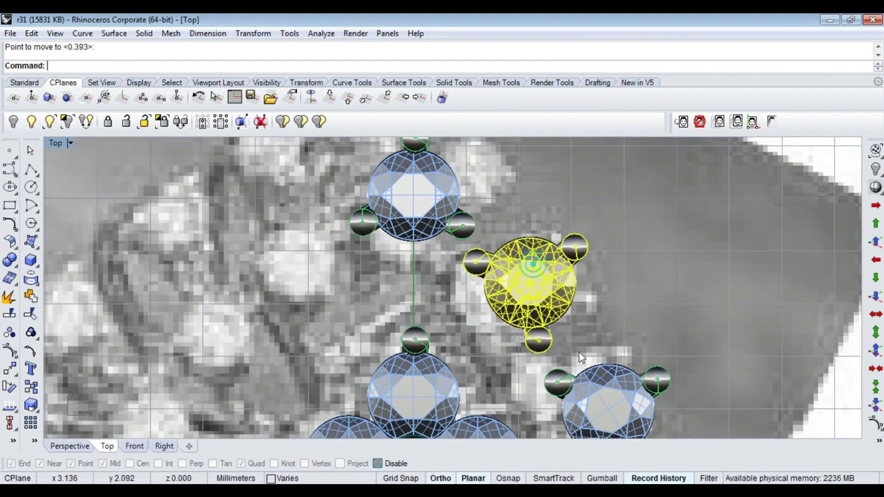
left_click(621, 408)
key("Return")
right_click_drag(622, 407, 535, 278)
left_click(534, 278)
left_click(535, 251)
scroll(537, 262, "down", 2)
scroll(541, 304, "up", 1)
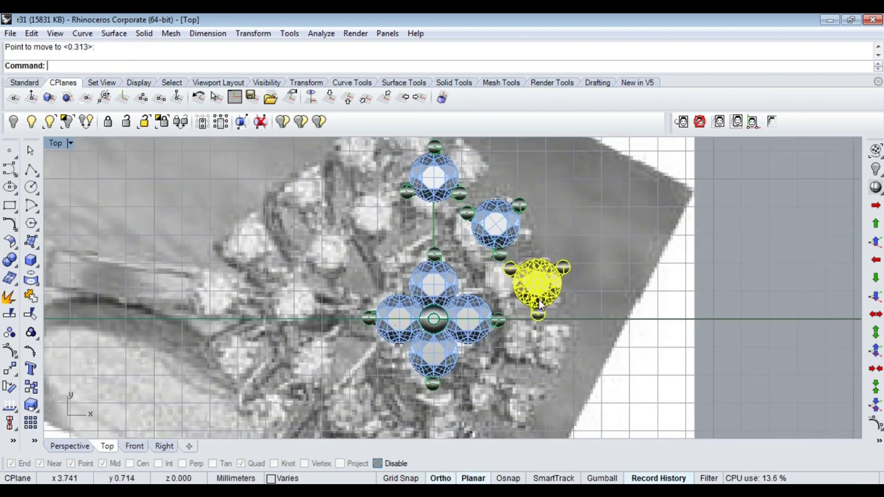
Select the top stone with its prongs and begin rotating it about its centre.
left_click(433, 177)
scroll(463, 264, "up", 2)
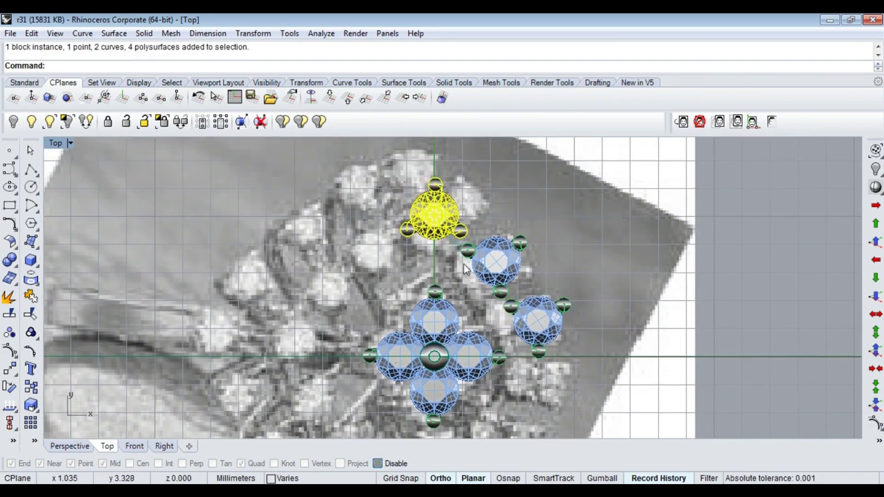
scroll(419, 249, "up", 2)
type("rotate")
key("Return")
left_click(398, 216)
Turn the top setting 180 degrees and polar-array it with 4 items.
left_click(473, 260)
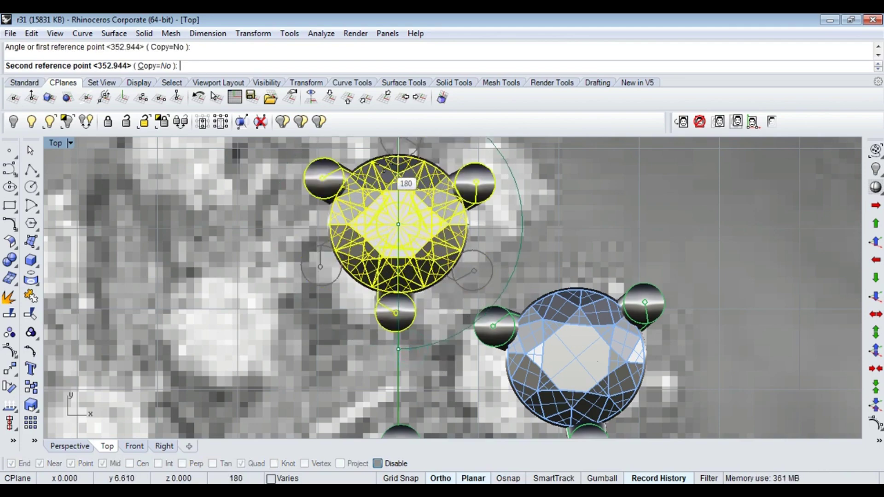
left_click(472, 240)
scroll(470, 234, "down", 3)
scroll(488, 297, "up", 1)
key("Return")
type("4")
key("Return")
key("Return")
key("Return")
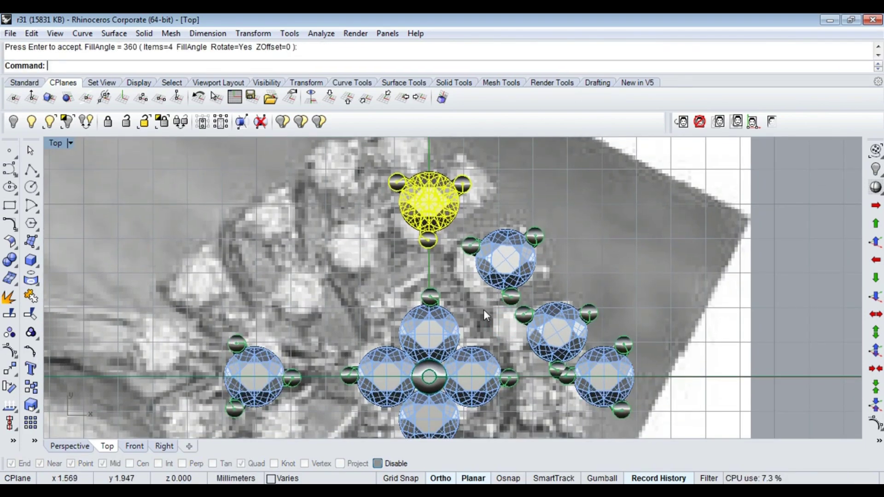
Rotate another stone setting about its stone centre and drop it at the picked point.
left_click(515, 260)
scroll(515, 260, "up", 5)
type("rotate")
key("Return")
left_click(489, 262)
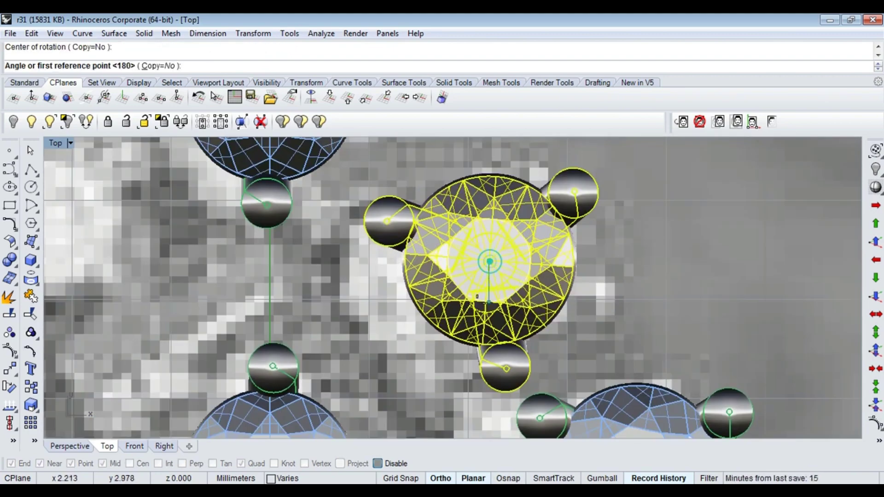
left_click(488, 372)
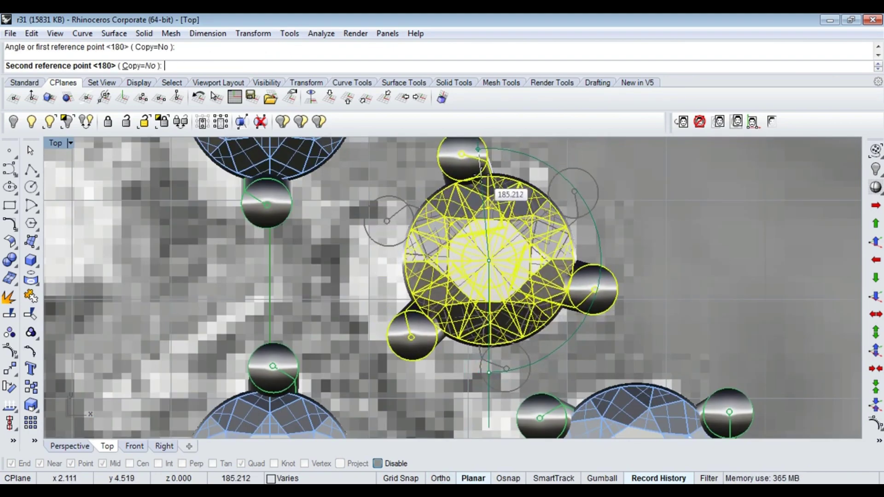
left_click(484, 175)
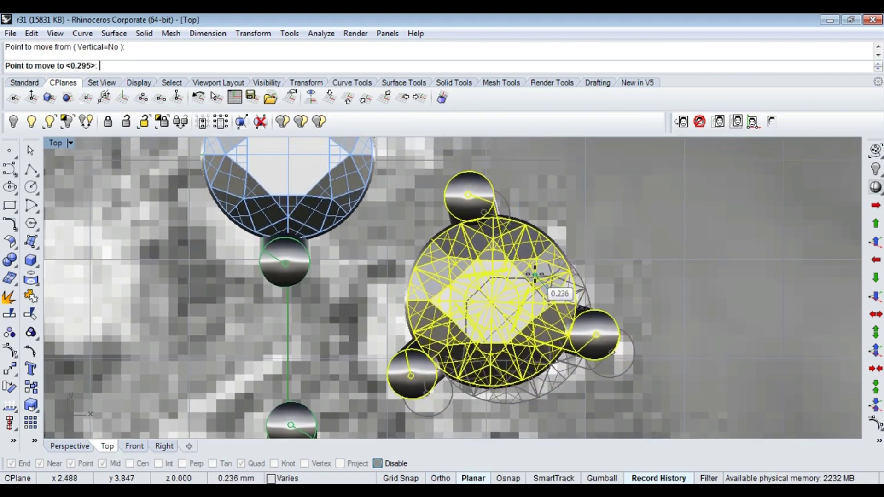
left_click(531, 272)
Rotate a right-hand setting about a picked centre point.
mouse_move(542, 239)
right_mouse_down()
mouse_move(571, 277)
mouse_move(564, 257)
right_mouse_up()
type("r")
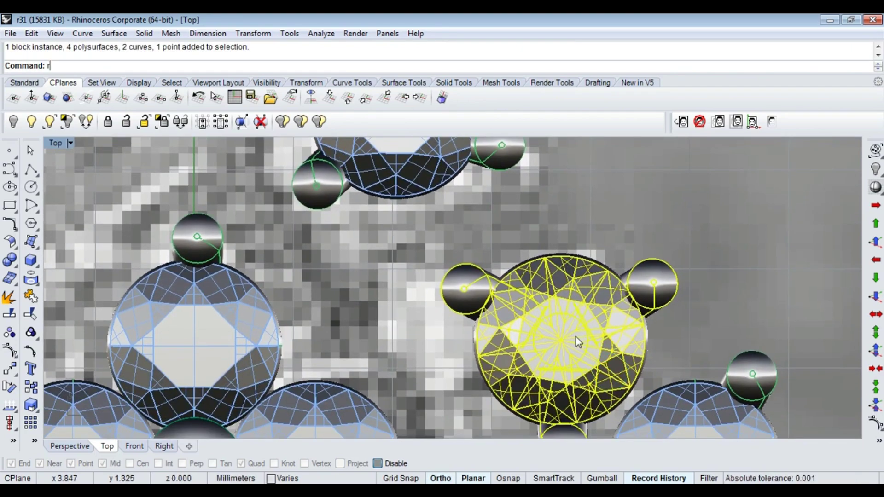
left_click(563, 341)
left_click(511, 256)
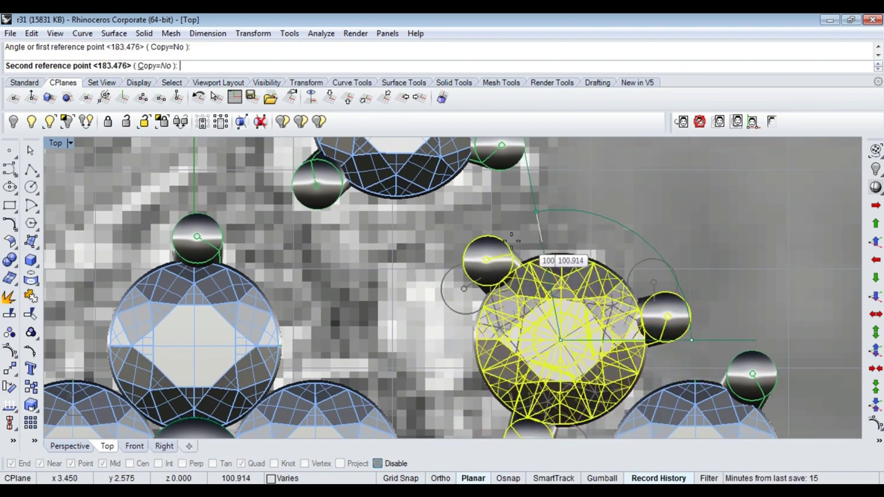
left_click(458, 350)
Move the setting toward the upper-right diagonal, closer to its neighbour.
type("m")
key("Return")
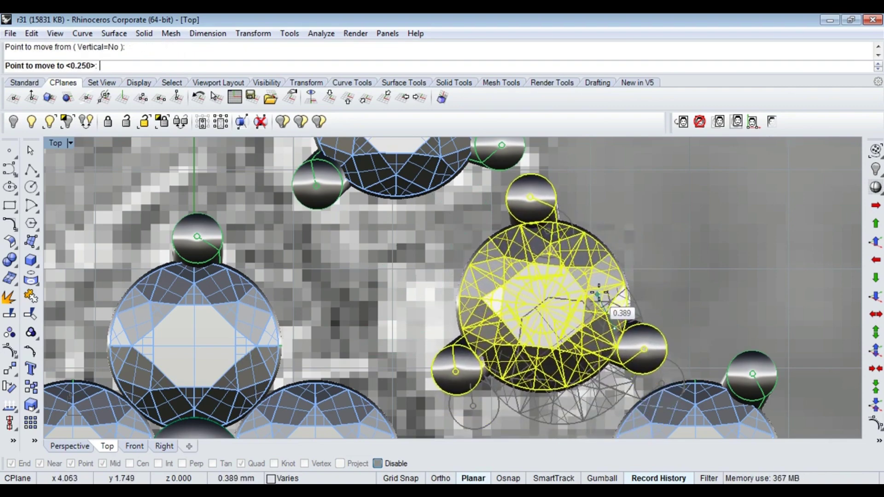
left_click(628, 309)
right_click_drag(627, 309, 574, 272)
key("Return")
left_click(573, 272)
left_click(518, 249)
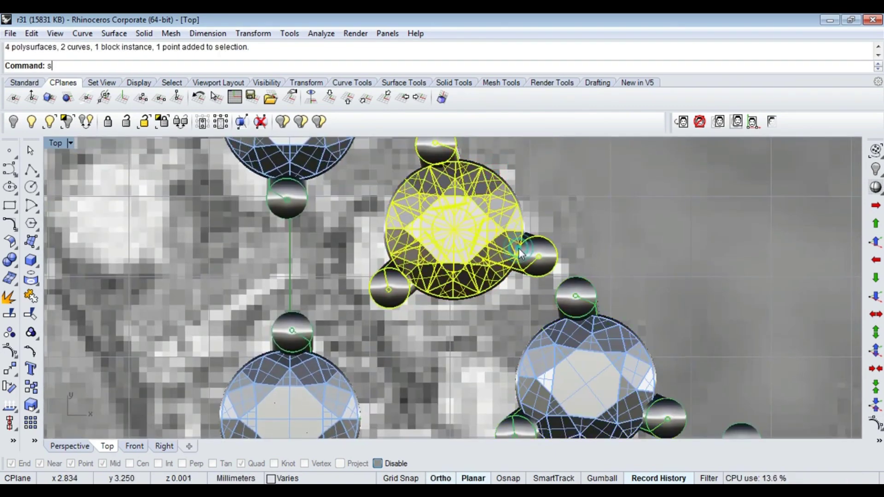
key("Return")
left_click(559, 309)
left_click(526, 242)
Nudge the setting into its final spot on the upper-right diagonal.
scroll(526, 243, "down", 2)
key("Return")
left_click(515, 258)
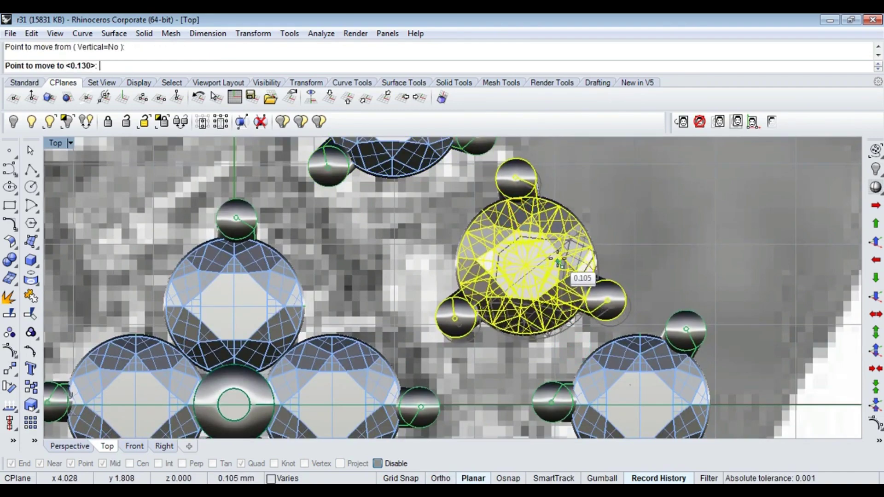
left_click(576, 274)
scroll(575, 274, "down", 2)
scroll(551, 246, "up", 3)
scroll(552, 246, "up", 2)
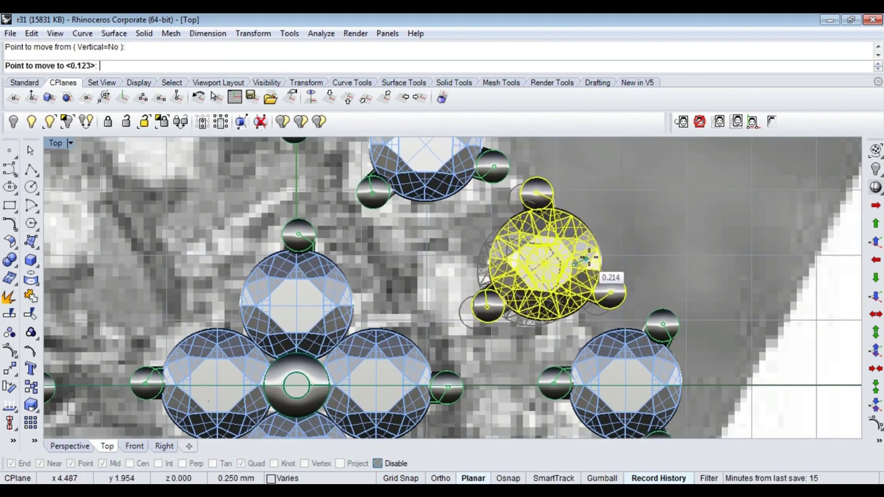
left_click(594, 272)
scroll(496, 228, "up", 2)
Move the second gem onto its reference stone in the photo.
key("Return")
left_click(496, 228)
left_click(582, 350)
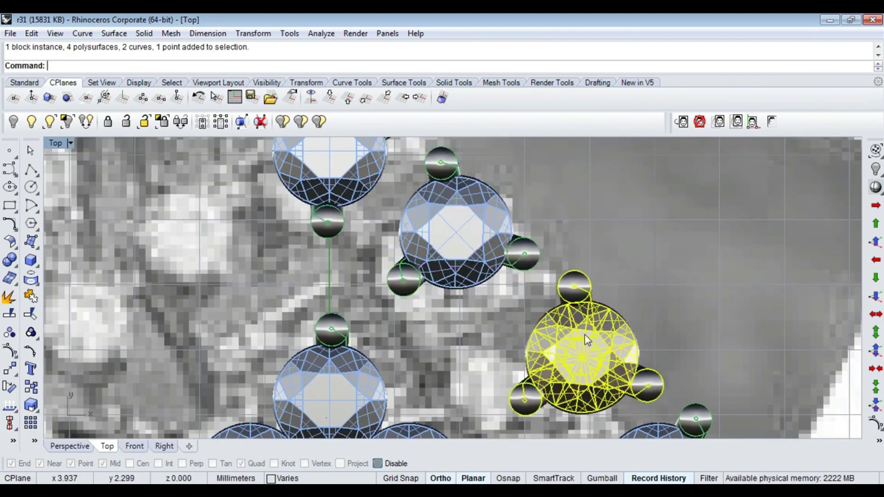
key("Return")
left_click(525, 258)
left_click(548, 248)
scroll(543, 264, "down", 3)
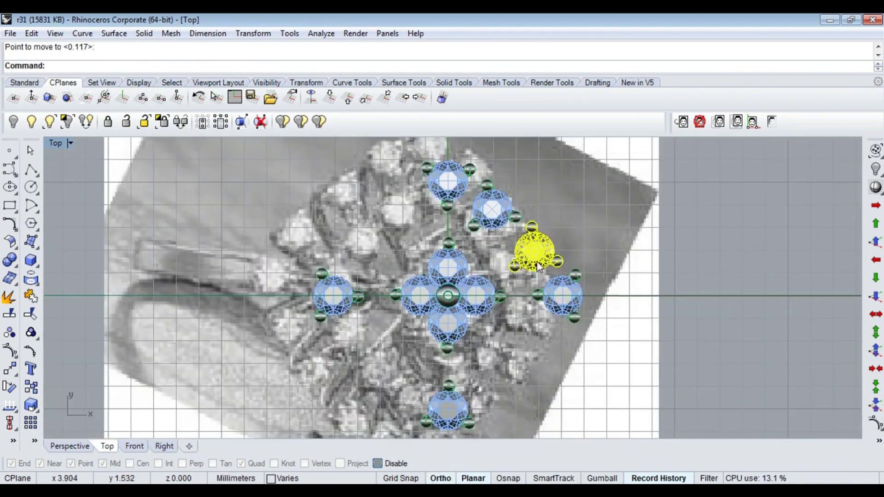
scroll(536, 254, "up", 3)
scroll(525, 251, "up", 2)
Reposition the gem once more and select both diagonal gems.
key("Return")
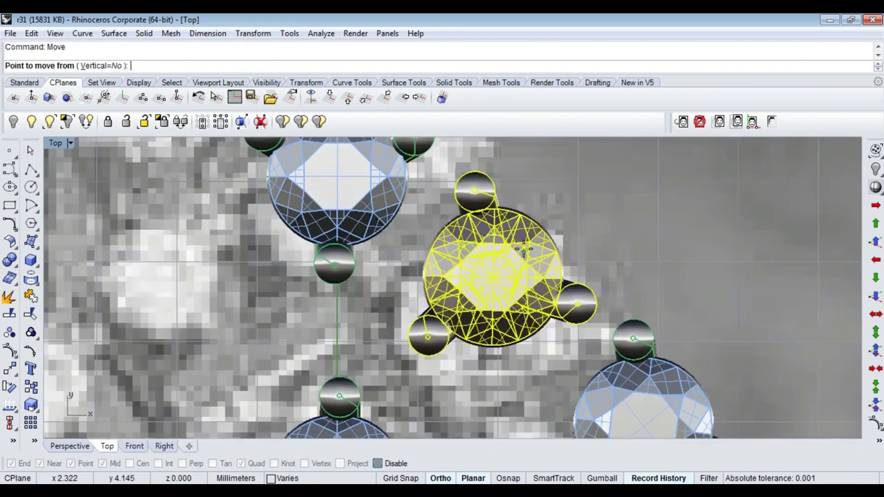
left_click(571, 311)
scroll(571, 310, "down", 3)
key("Return")
left_click(594, 241)
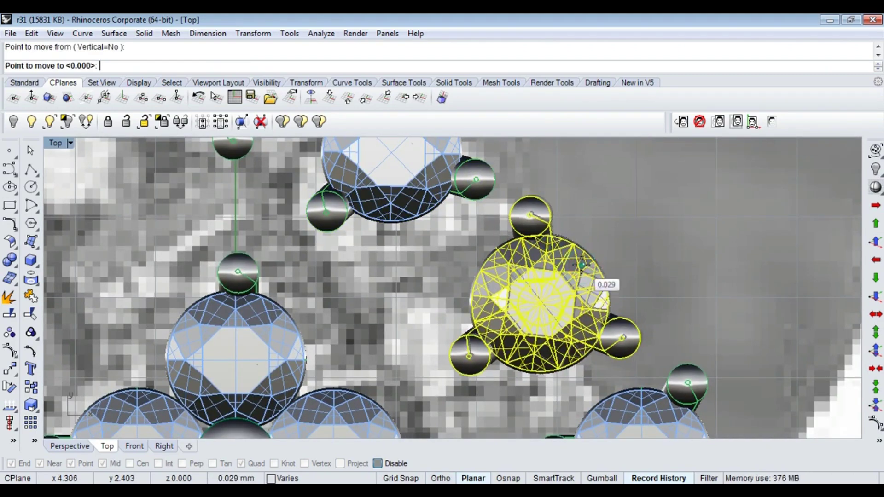
scroll(599, 294, "up", 3)
left_click(501, 227)
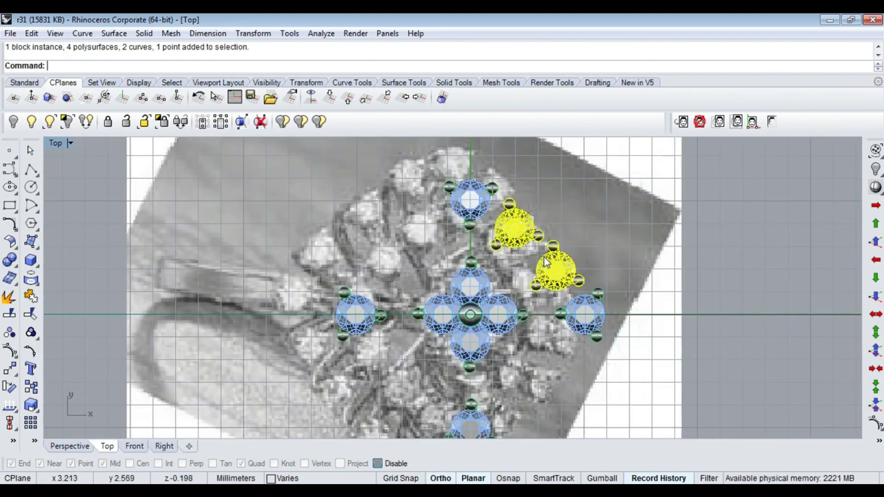
scroll(546, 267, "up", 3)
Mirror the two upper-right diagonal gems across the vertical axis.
right_click_drag(537, 231, 581, 294)
right_click(581, 294)
left_click(467, 318)
left_click(468, 221)
scroll(504, 290, "down", 4)
scroll(504, 290, "up", 2)
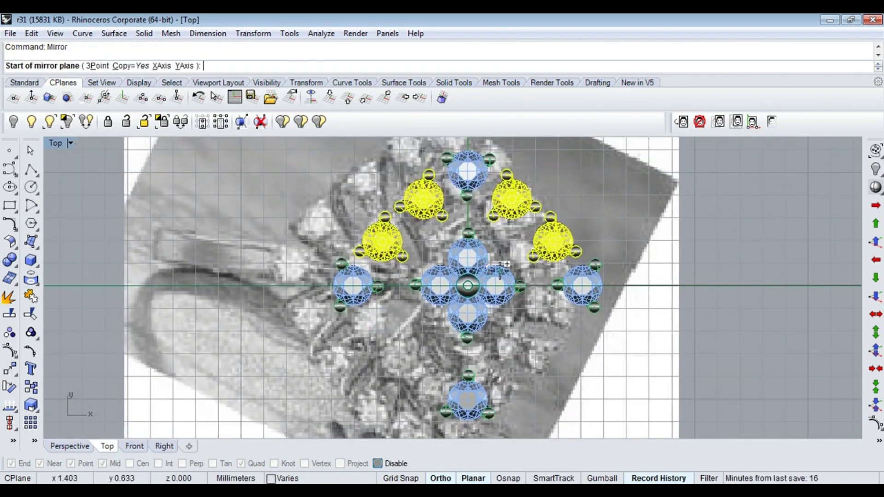
Mirror the resulting four gems across the horizontal axis.
right_click(499, 272)
type("0")
key("Return")
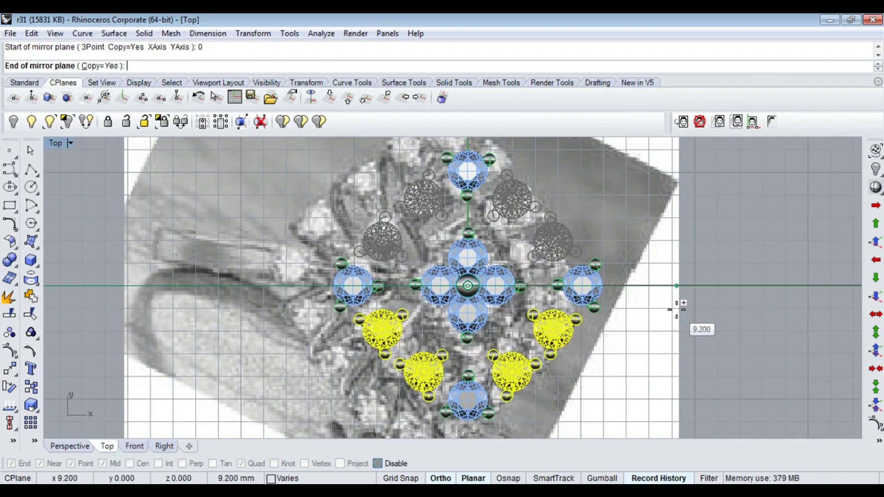
left_click(683, 310)
type("d")
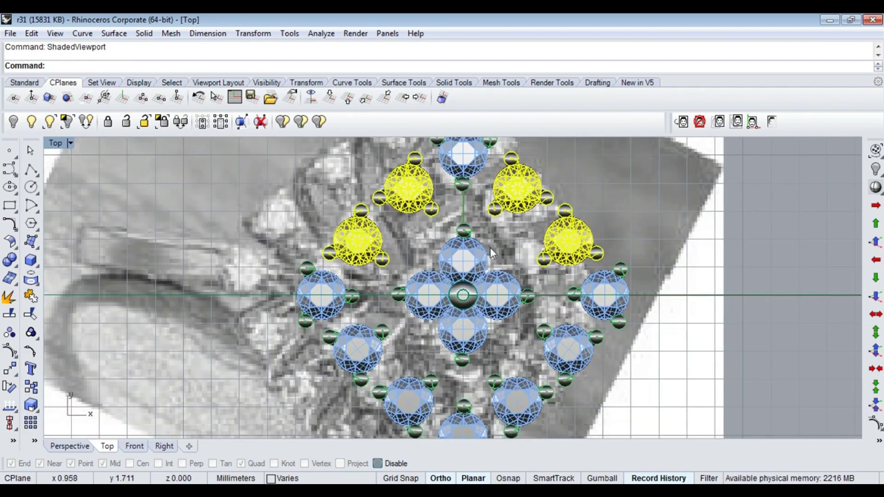
scroll(496, 252, "down", 2)
scroll(497, 247, "up", 2)
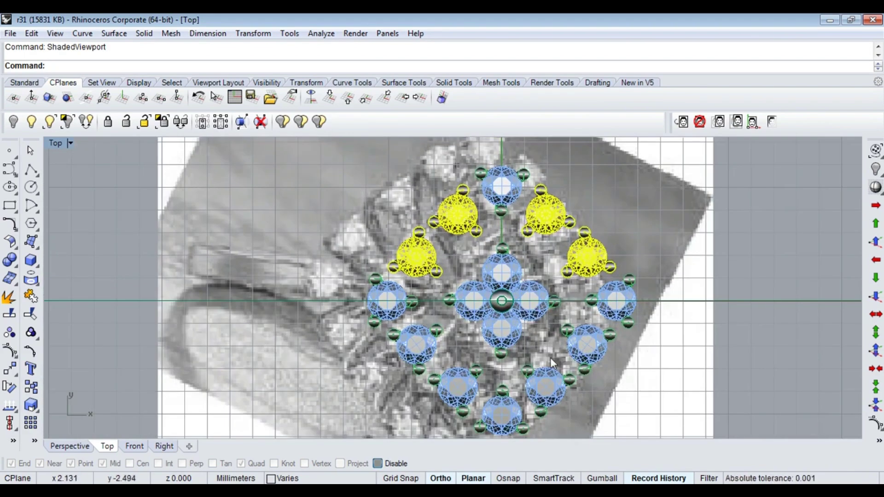
Undo both mirrors and delete the two diagonal gems.
key("ctrl+z")
key("ctrl+z")
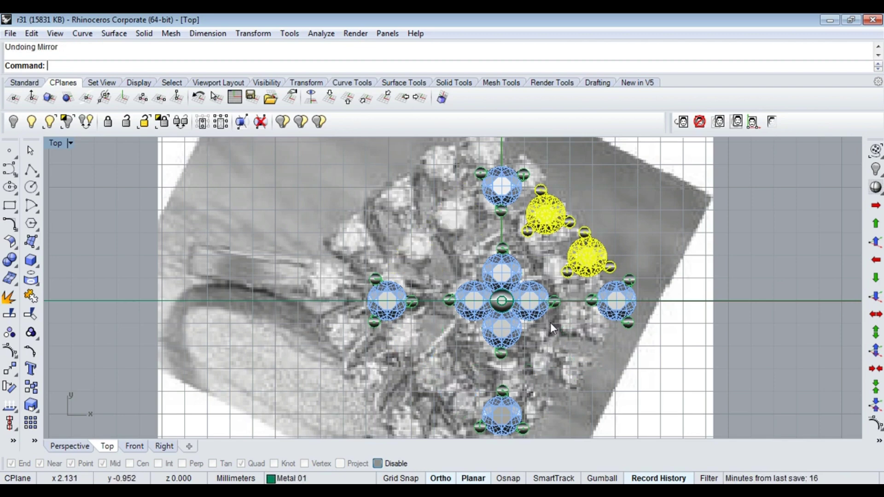
key("ctrl+z")
key("Delete")
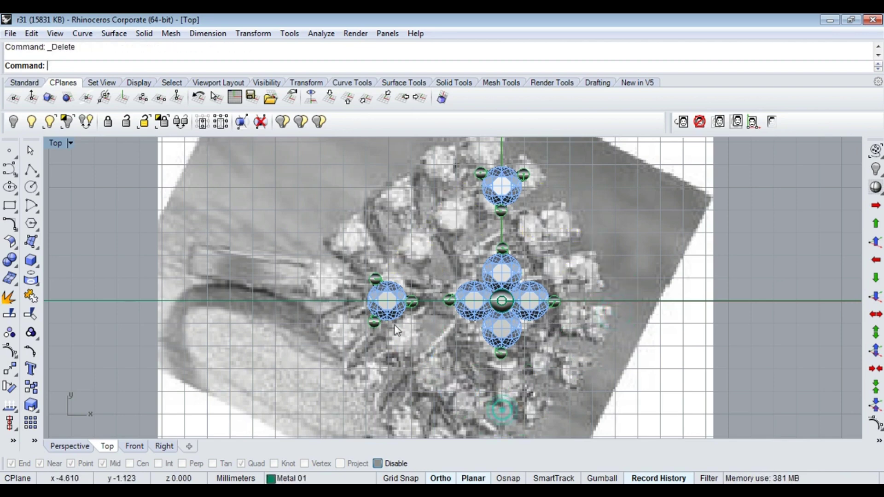
Pan to the gem rows, switch to Wireframe and show the hidden gems.
scroll(434, 354, "down", 5)
scroll(493, 275, "down", 2)
right_click_drag(429, 374, 441, 309)
scroll(399, 349, "up", 3)
scroll(437, 336, "down", 3)
scroll(482, 275, "up", 3)
key("ctrl+alt+w")
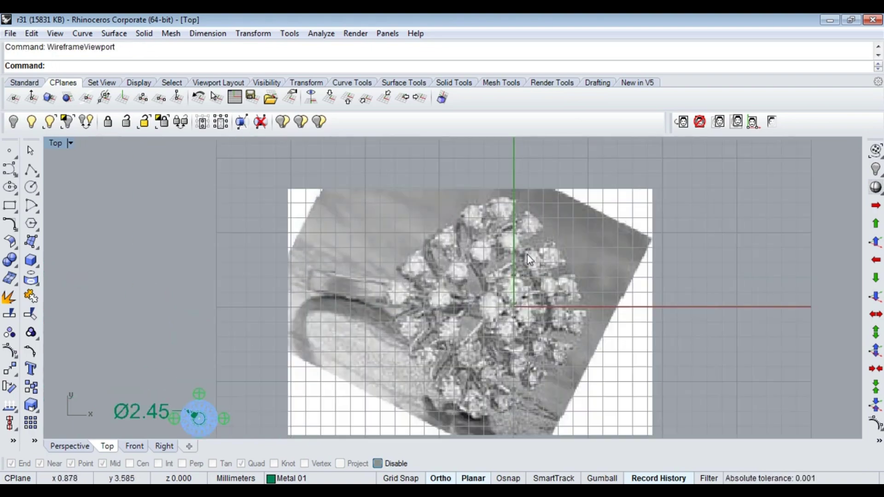
key("ctrl+alt+h")
scroll(519, 215, "up", 5)
scroll(457, 253, "up", 3)
Draw a reference circle of 15 centred on the top gem.
type("circle")
key("Return")
left_click(470, 250)
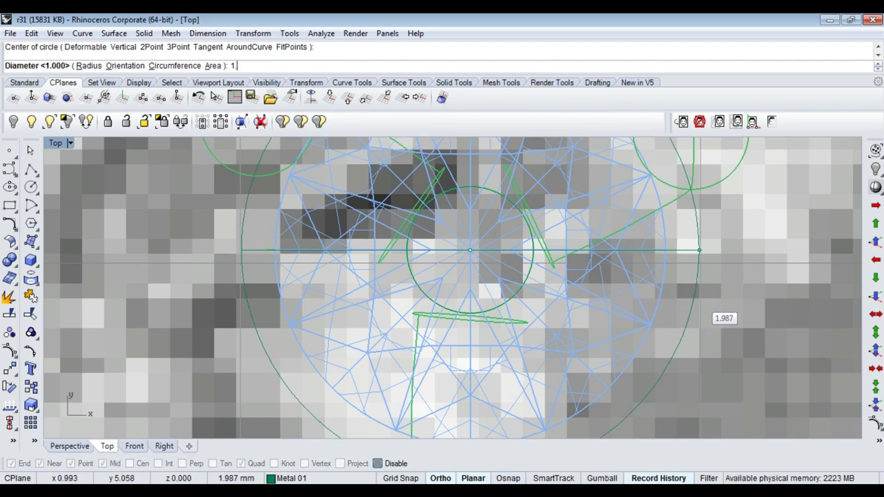
type("15")
key("Return")
scroll(663, 272, "up", 2)
Scale the gem group down from its centre to match the circle.
key("ctrl+a")
type("scale")
key("Return")
left_click(368, 239)
scroll(710, 296, "up", 2)
left_click(731, 297)
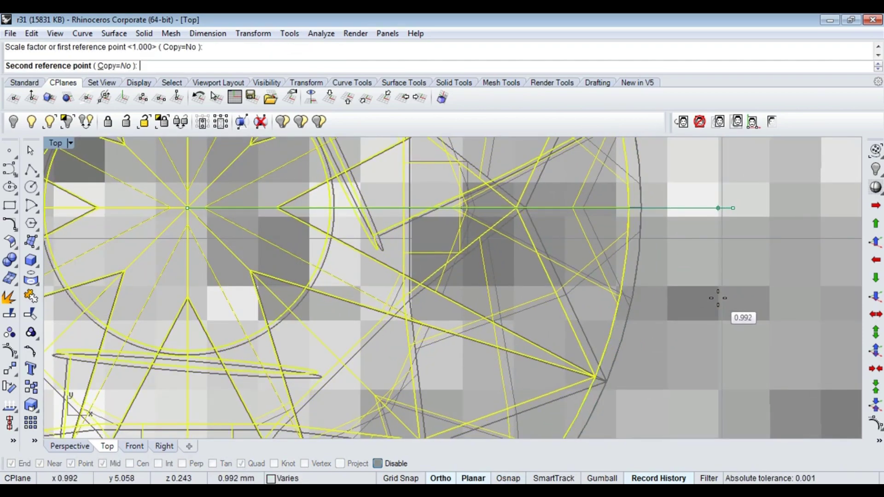
left_click(717, 298)
scroll(638, 336, "down", 5)
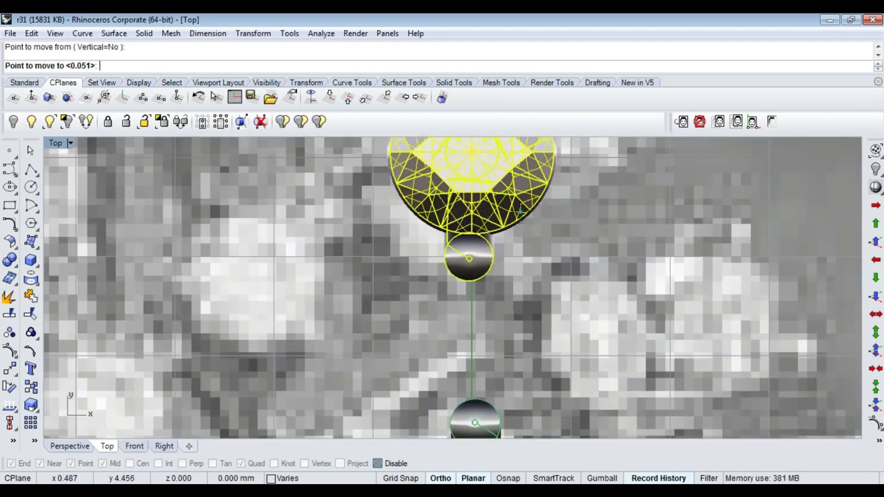
Place the scaled gem at its centred position and accept a 4-item polar array.
left_click(523, 243)
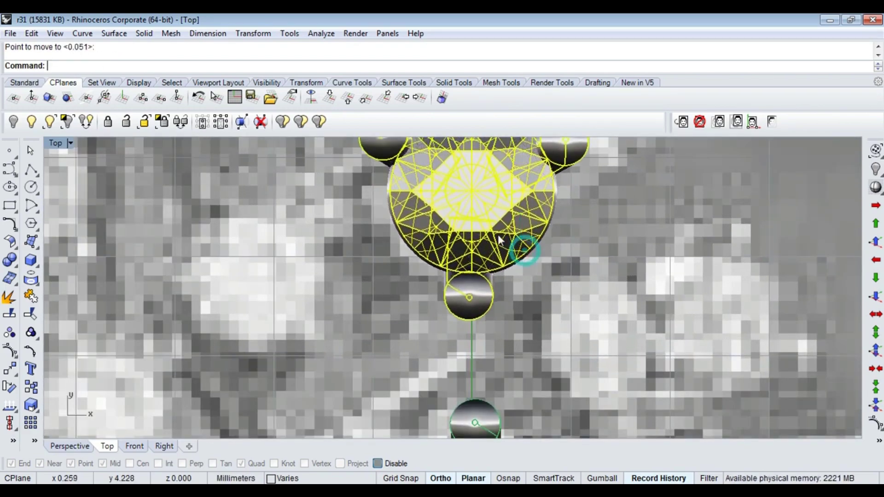
scroll(515, 253, "down", 5)
key("Return")
key("Return")
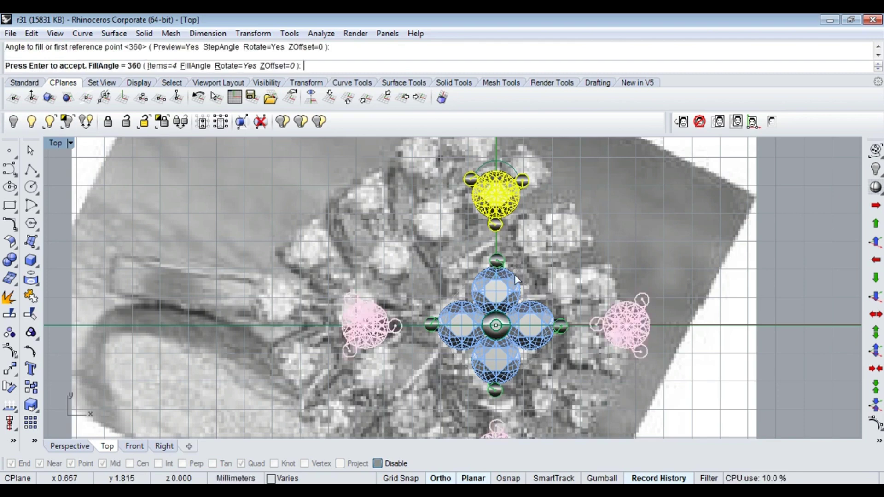
Confirm the polar array of gem settings around the centre.
key("Return")
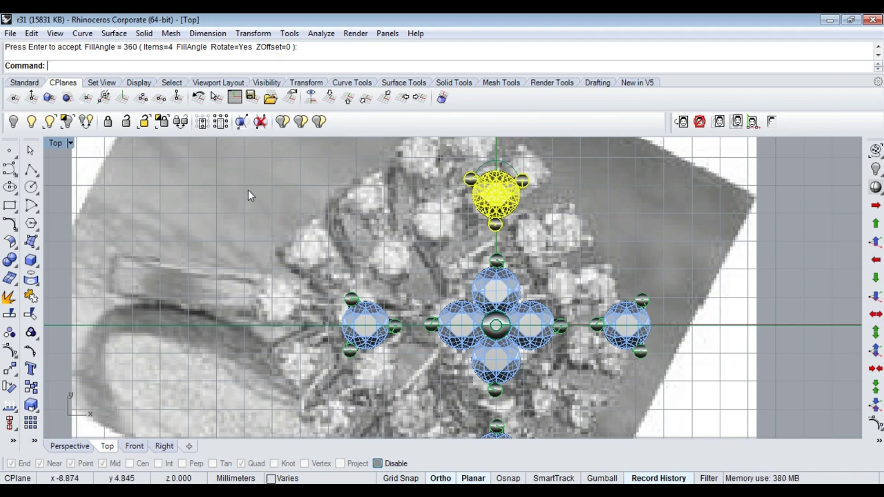
scroll(392, 259, "up", 3)
scroll(496, 209, "up", 2)
key("Return")
Copy the top gem setting to the upper-right of the ring image.
type("copy")
key("Return")
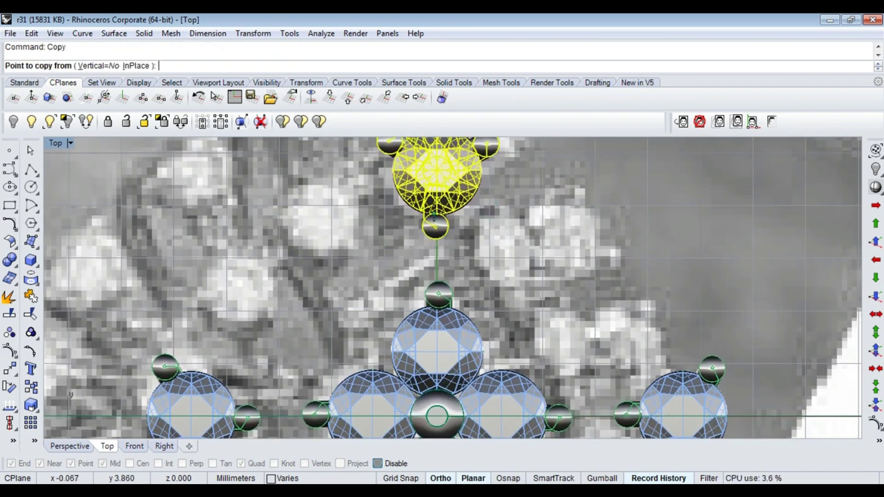
left_click(480, 209)
left_click(584, 262)
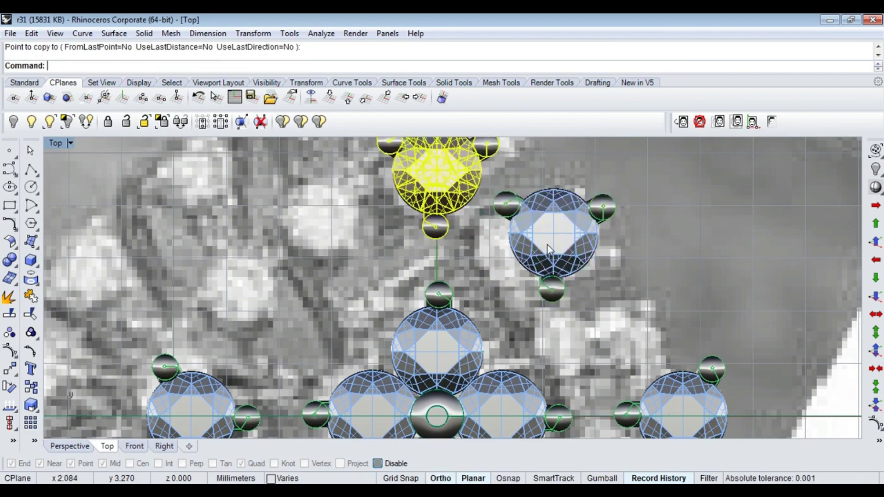
key("Return")
scroll(526, 276, "up", 3)
Rotate the gem copy about its centre to face the diagonal.
type("rotate")
key("Return")
left_click(524, 281)
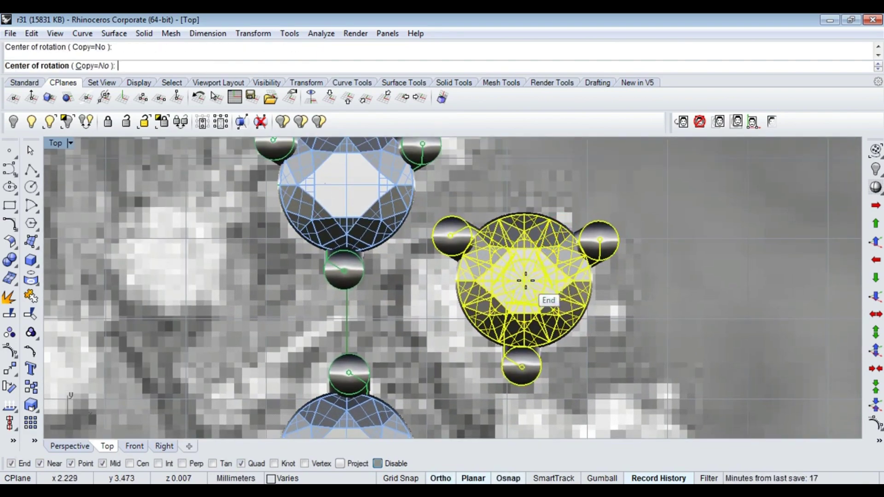
left_click(675, 285)
left_click(621, 398)
Move the rotated gem into its spot on the diagonal.
scroll(612, 388, "up", 2)
type("move")
key("Return")
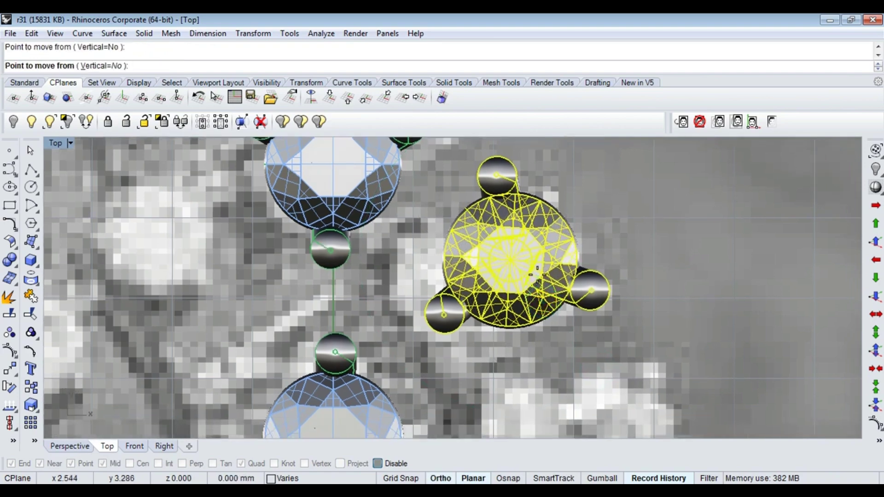
left_click(551, 282)
left_click(517, 266)
right_click_drag(517, 266, 448, 190)
Copy a second gem further along the diagonal and move it into place.
type("copy")
key("Return")
left_click(518, 196)
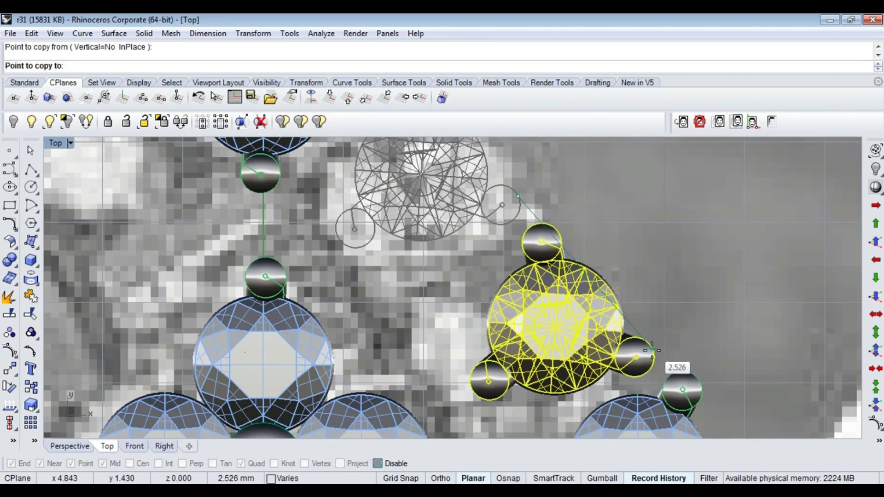
left_click(647, 349)
type("move")
key("Return")
left_click(497, 227)
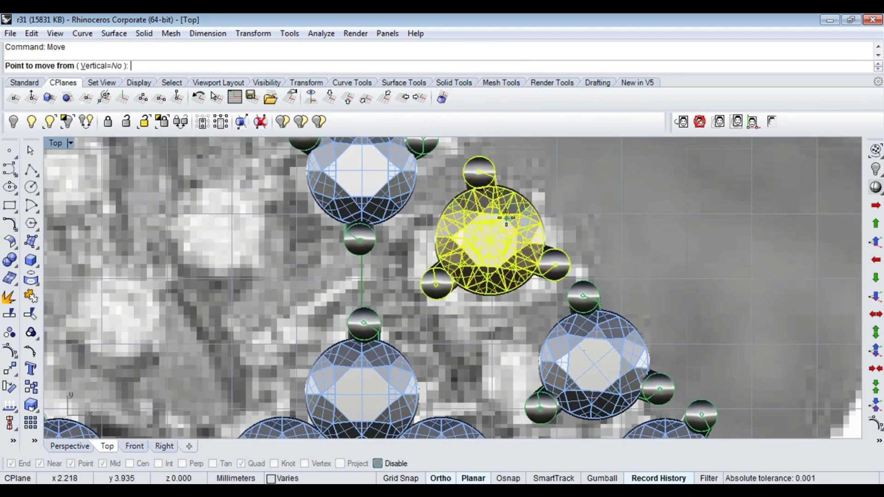
left_click(625, 290)
left_click(601, 314)
scroll(601, 318, "down", 3)
Refine the diagonal gem's position against its reference stone with repeated moves.
left_click(592, 355)
key("Return")
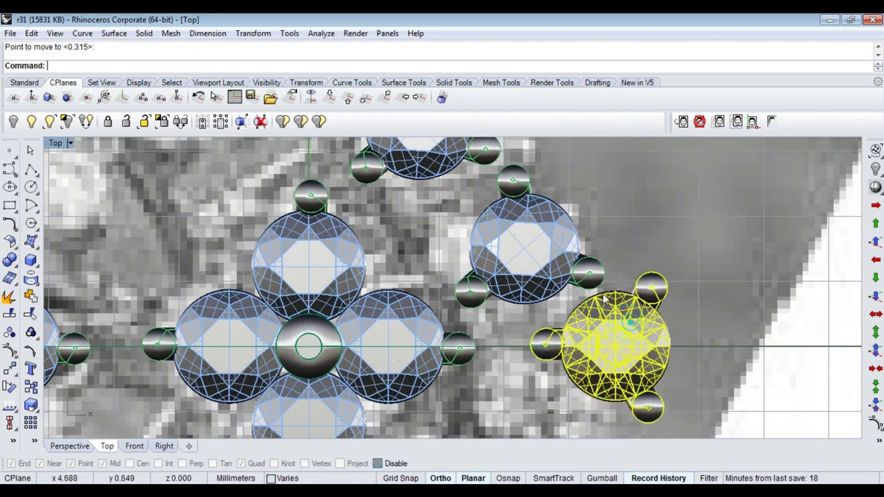
scroll(558, 266, "up", 3)
left_click(529, 261)
right_click_drag(507, 295, 389, 236)
key("Return")
left_click(479, 246)
left_click(570, 330)
key("Return")
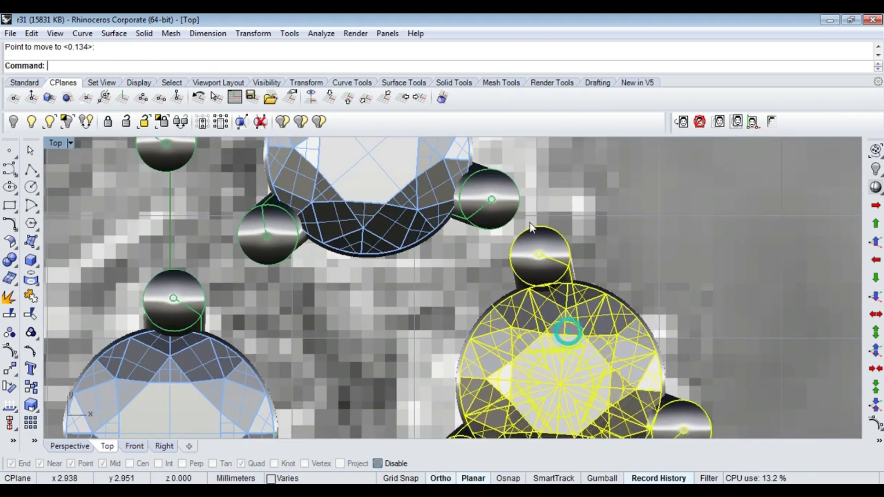
Copy the two diagonal gems across the vertical and horizontal axes.
left_click(490, 225)
right_click_drag(491, 225, 538, 247)
left_click(466, 186)
scroll(423, 275, "down", 5)
right_click_drag(527, 294, 526, 255)
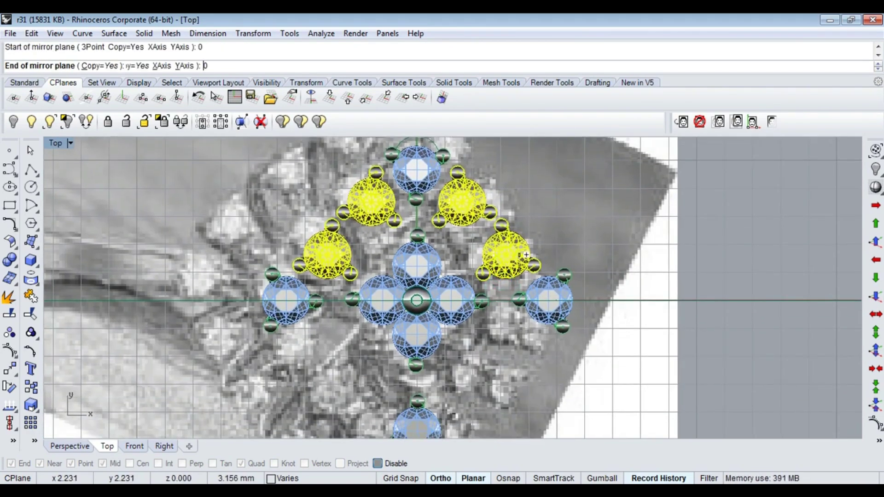
left_click(525, 255)
key("Escape")
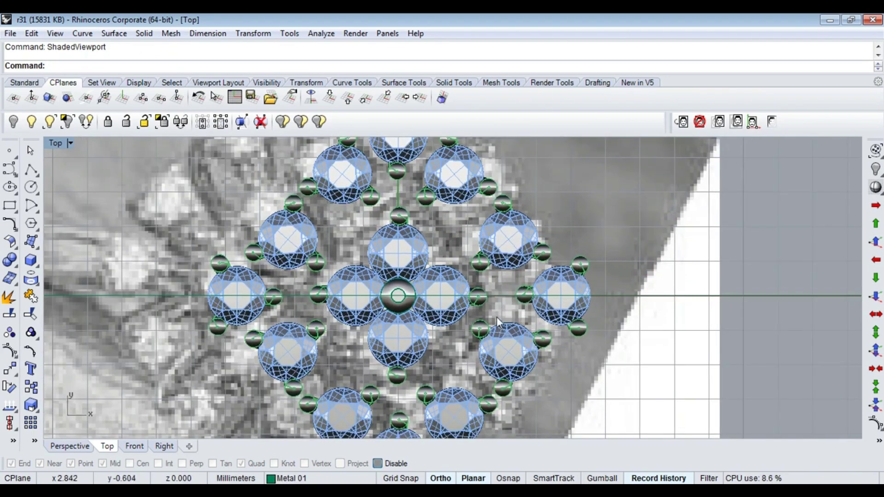
Drag the upper-right gem group into alignment with the diamond layout.
left_click(428, 181)
scroll(428, 181, "up", 3)
scroll(427, 208, "up", 3)
mouse_move(424, 234)
left_mouse_down()
mouse_move(568, 213)
mouse_move(560, 225)
left_mouse_up()
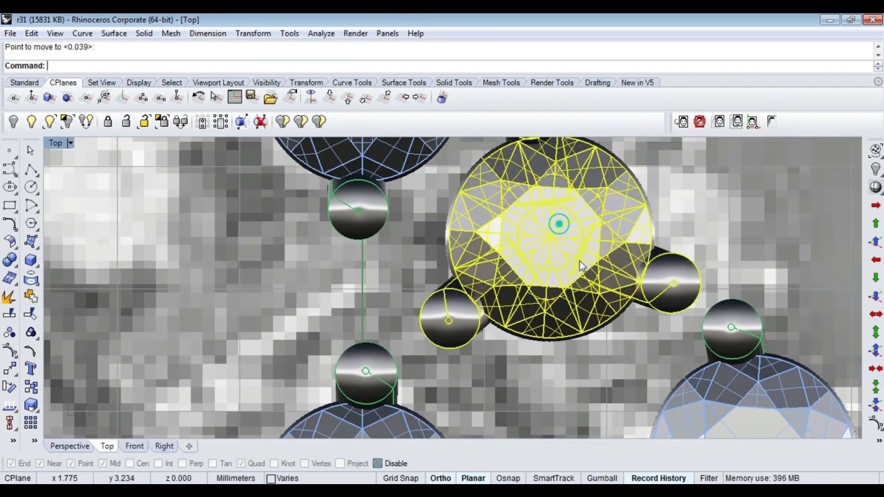
right_click_drag(560, 225, 604, 315)
mouse_move(605, 315)
left_mouse_down()
mouse_move(611, 237)
mouse_move(604, 253)
left_mouse_up()
scroll(604, 253, "down", 3)
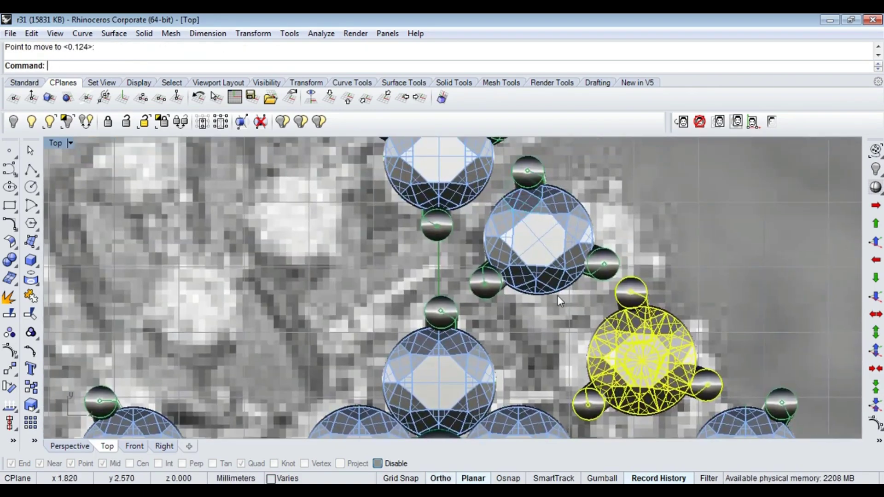
Mirror both gem groups left and downward, completing the diamond of three-prong settings.
left_click(553, 254, "shift")
type("Mirror")
key("Return")
left_click(440, 311)
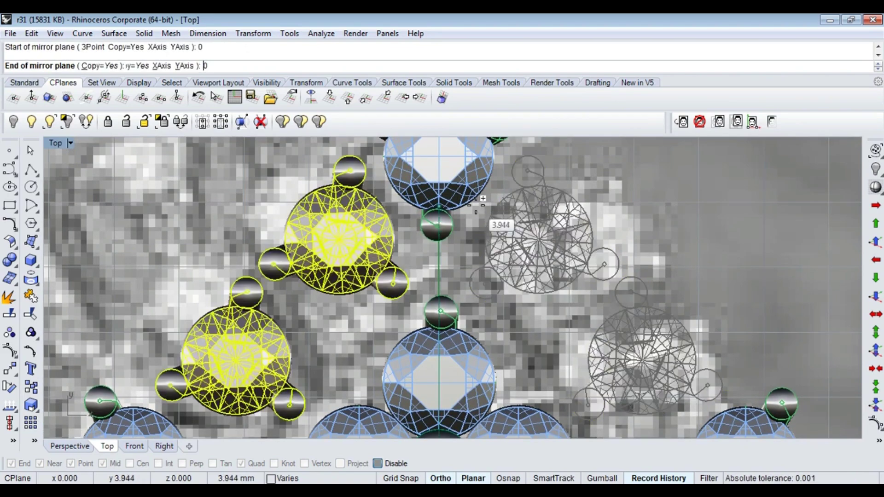
left_click(440, 208)
key("Return")
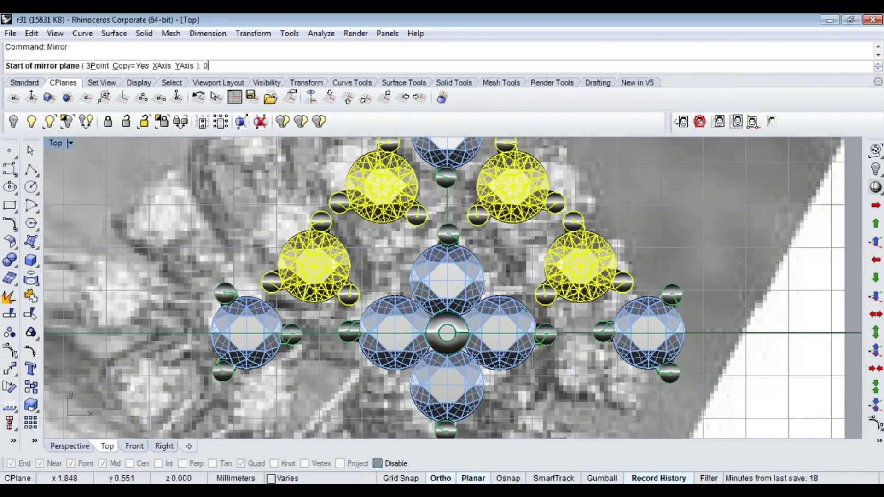
left_click(527, 333)
left_click(625, 337)
key("ctrl+F4")
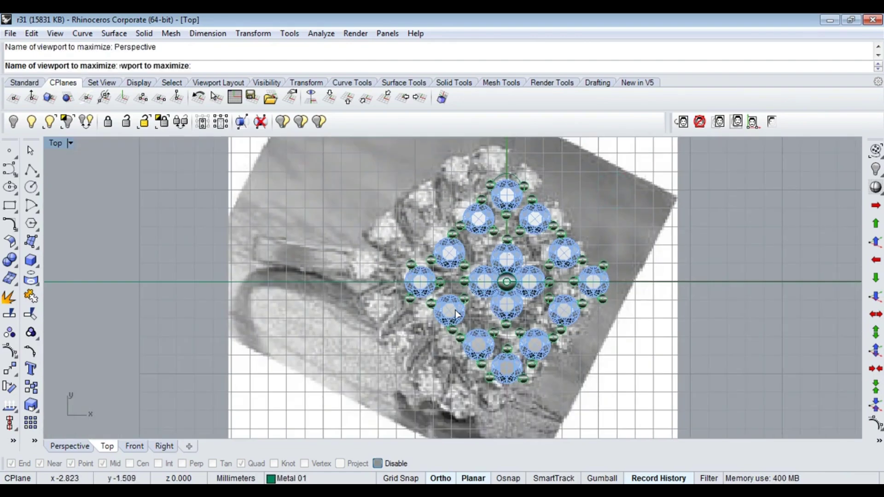
mouse_move(455, 310)
right_mouse_down()
mouse_move(507, 241)
mouse_move(470, 351)
mouse_move(444, 360)
right_mouse_up()
Raise the four central stones slightly above the others with Alt+Page Up.
left_click(444, 360)
left_click(377, 399, "shift")
left_click(366, 340, "shift")
left_click(875, 242)
right_click_drag(547, 323, 545, 242)
key("alt+Page_Up")
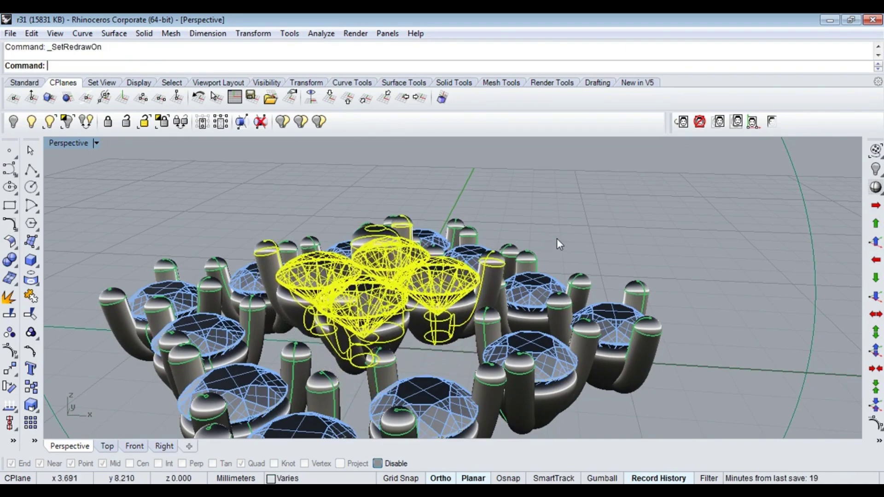
key("Escape")
Orbit the Perspective view and select cluster stones to lift onto the ring.
mouse_move(599, 200)
right_mouse_down()
mouse_move(505, 178)
mouse_move(517, 221)
mouse_move(543, 158)
mouse_move(444, 273)
mouse_move(423, 338)
mouse_move(397, 259)
mouse_move(444, 408)
mouse_move(414, 340)
mouse_move(361, 295)
right_mouse_up()
left_click(361, 295, "shift")
mouse_move(462, 158)
right_mouse_down()
mouse_move(641, 294)
mouse_move(464, 331)
mouse_move(491, 317)
mouse_move(479, 265)
mouse_move(492, 266)
mouse_move(484, 318)
mouse_move(523, 299)
mouse_move(460, 191)
mouse_move(478, 312)
right_mouse_up()
left_click(450, 351)
left_click(481, 318)
left_click(400, 329, "shift")
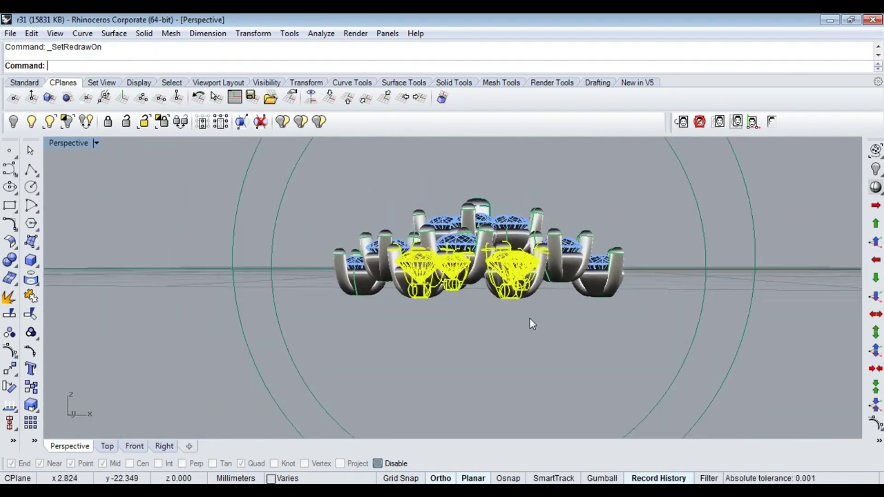
right_click_drag(372, 276, 328, 186)
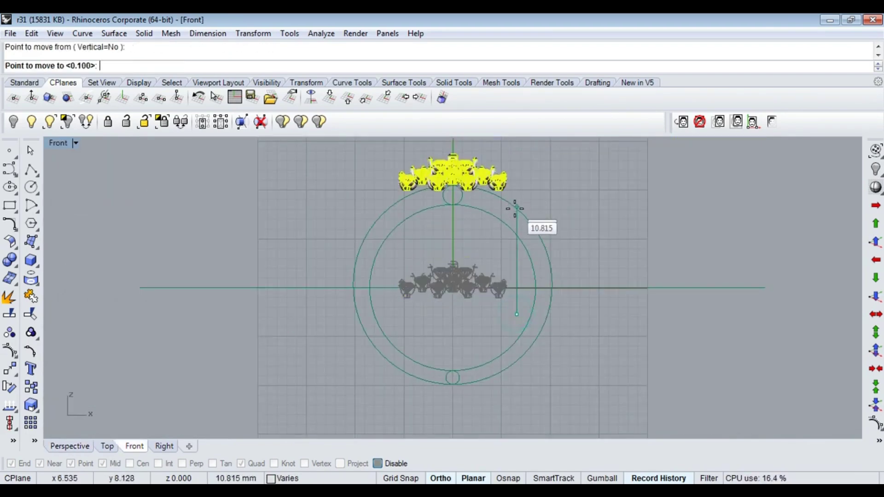
Seat the stone cluster on top of the ring circle and check it in Perspective.
left_click(515, 208)
scroll(524, 219, "up", 3)
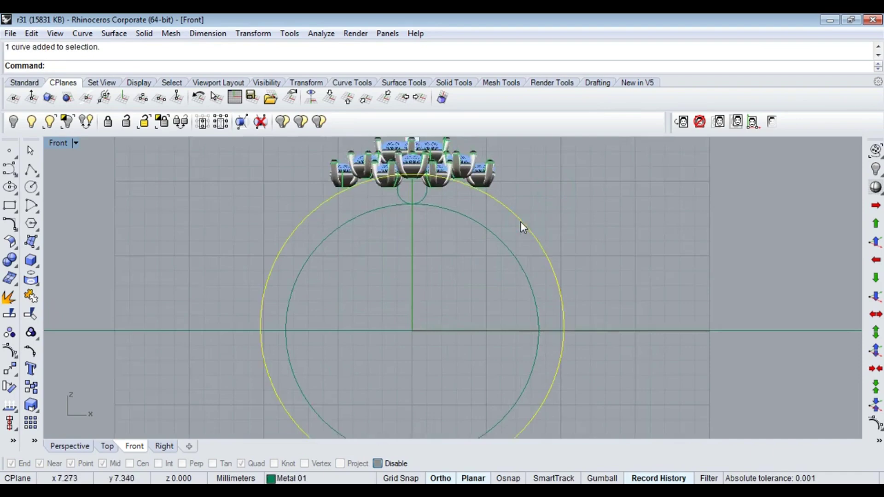
key("ctrl+F4")
mouse_move(471, 311)
right_mouse_down()
mouse_move(495, 208)
mouse_move(505, 293)
mouse_move(437, 280)
mouse_move(522, 264)
right_mouse_up()
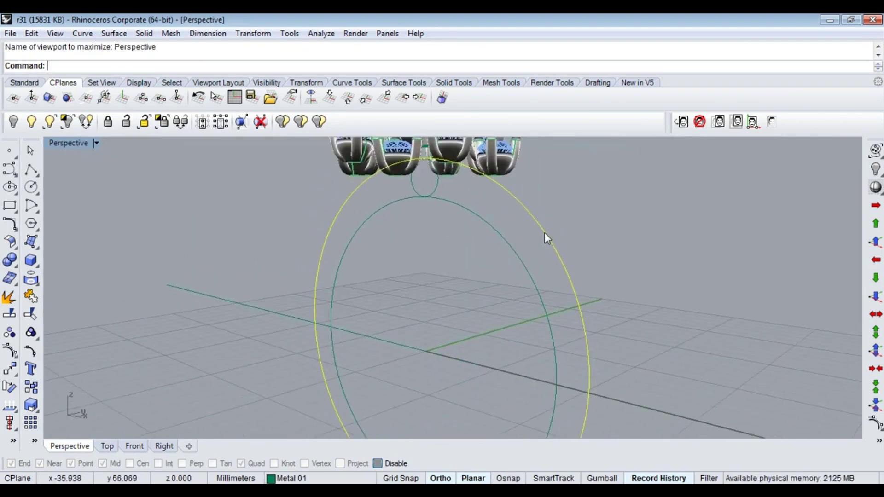
scroll(459, 274, "down", 3)
right_click_drag(459, 275, 473, 312)
scroll(473, 312, "up", 5)
Window-select the stones and settings and hide them.
left_click(401, 295)
scroll(401, 294, "down", 5)
scroll(421, 175, "up", 3)
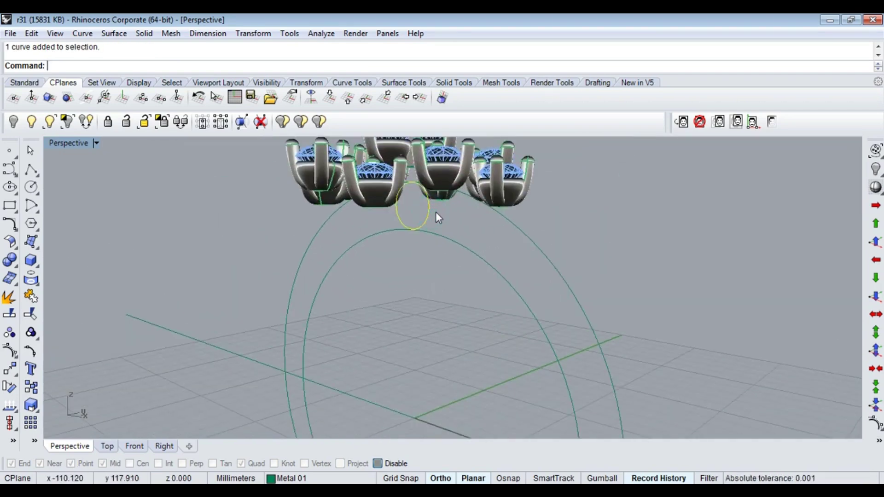
key("ctrl+h")
scroll(435, 212, "down", 4)
left_click_drag(365, 157, 510, 223)
key("ctrl+h")
Review the remaining ring circles in Right, Perspective and Front views, redoing the hide.
key("ctrl+F3")
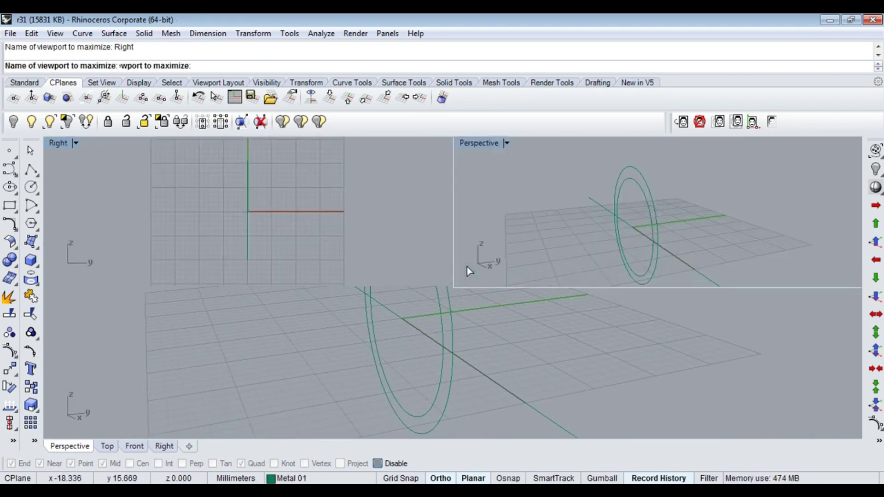
scroll(474, 248, "up", 2)
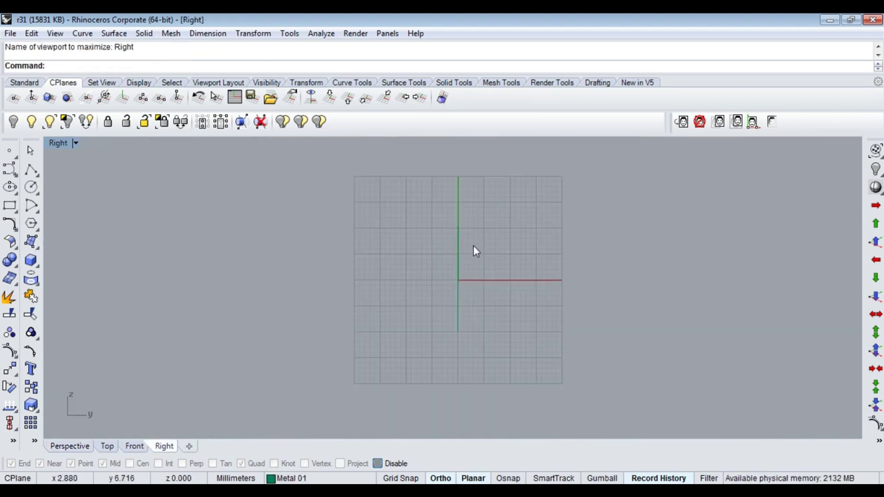
key("ctrl+F4")
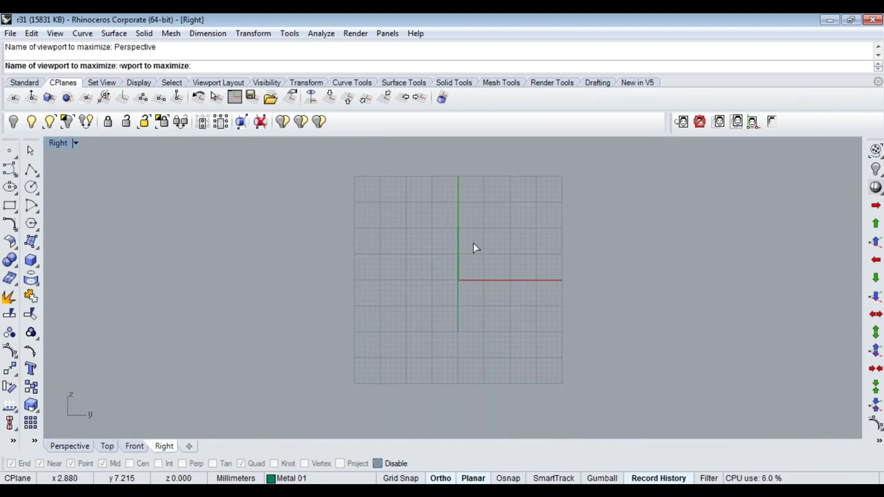
right_click_drag(418, 246, 355, 364)
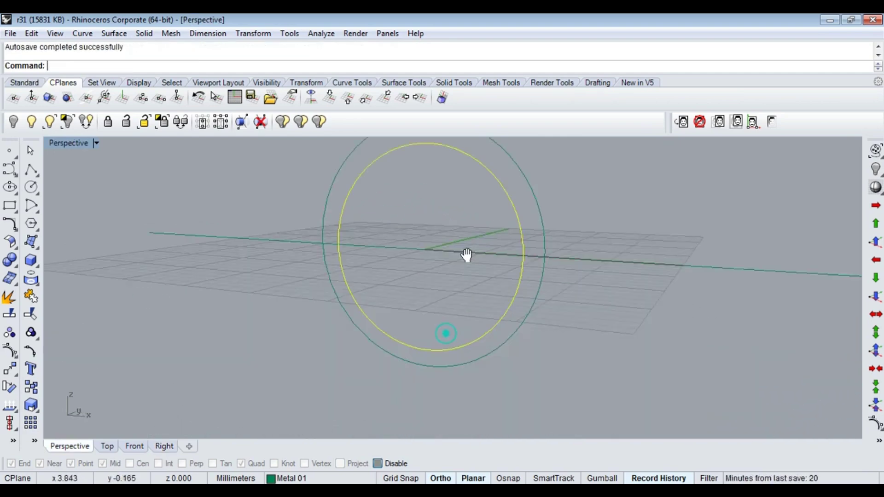
key("ctrl+F2")
key("ctrl+z")
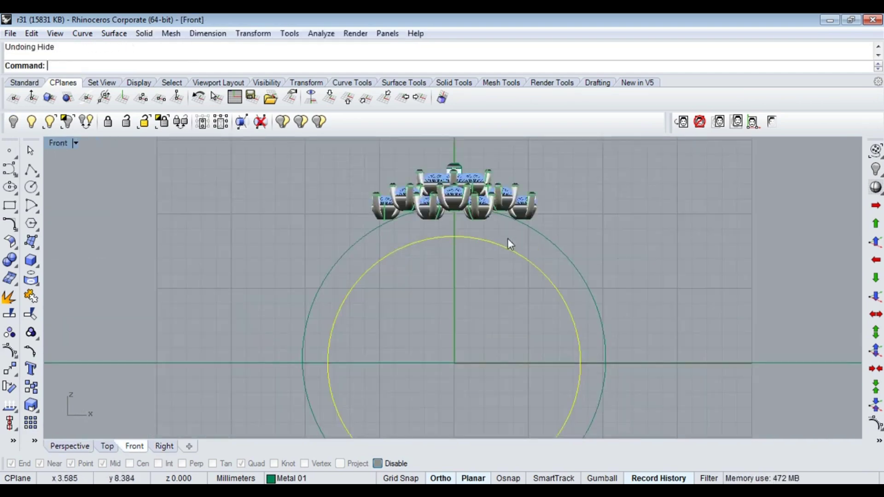
key("ctrl+y")
key("Escape")
left_click(31, 187)
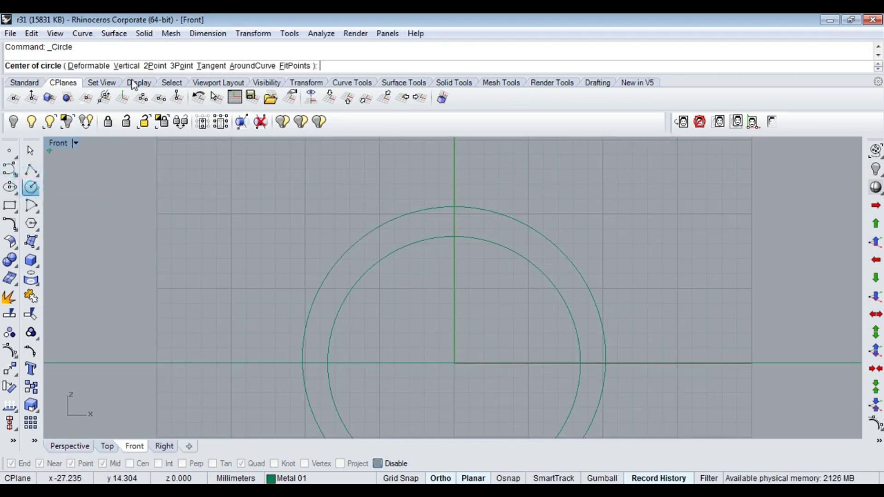
Draw a small circle by diameter between the outer and inner guide circles' tops.
left_click(166, 66)
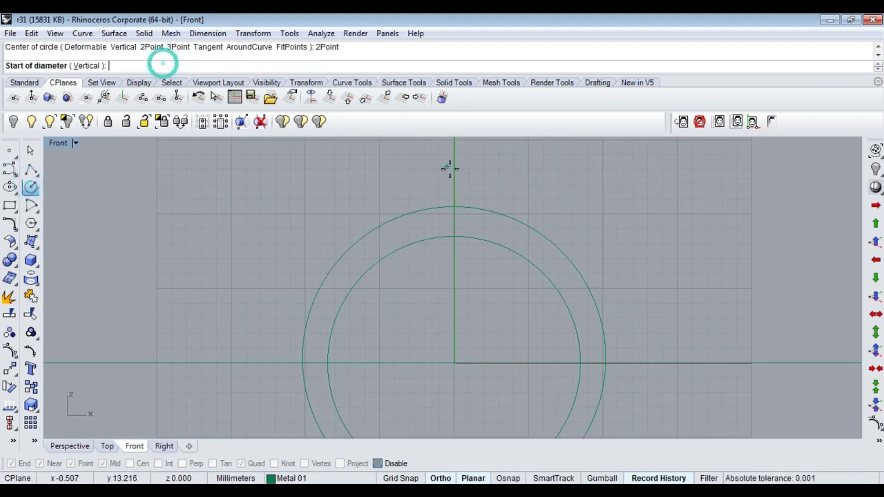
left_click(454, 207)
scroll(454, 208, "up", 3)
left_click(453, 239)
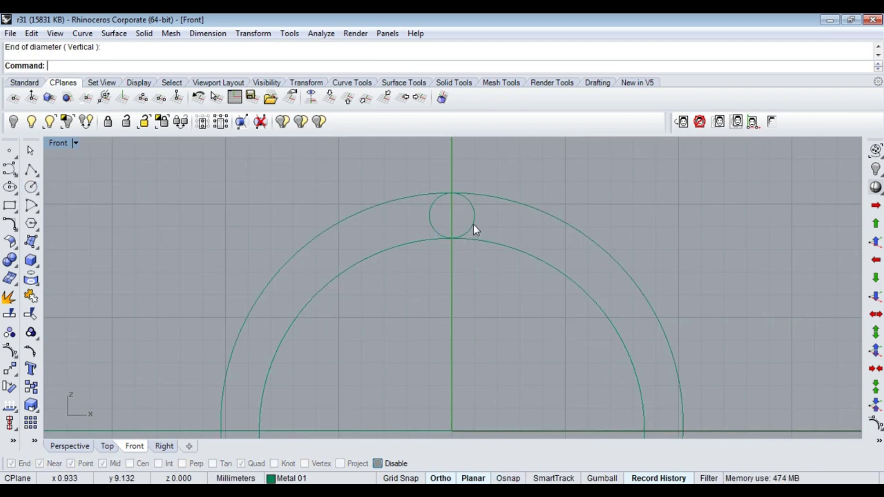
Rotate the top circle 90° upright in the Top view.
left_click(474, 226)
key("ctrl+F1")
scroll(544, 310, "up", 5)
right_click_drag(543, 308, 510, 271)
type("rotate")
key("Return")
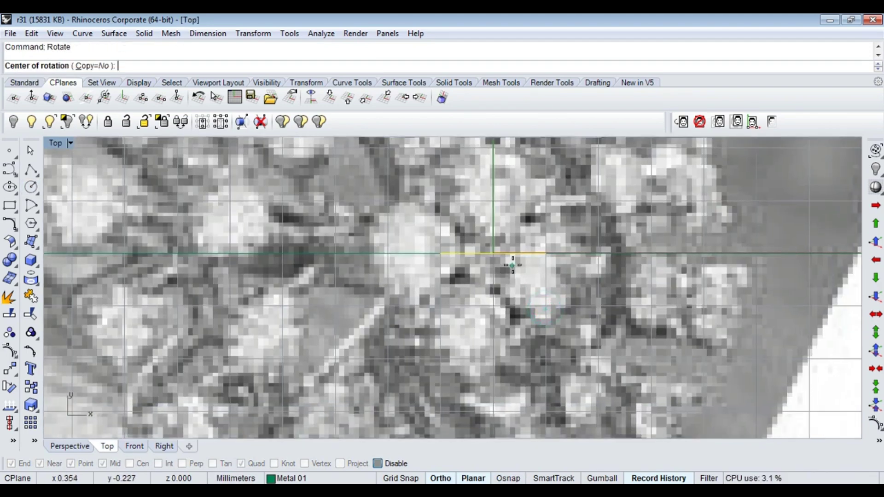
left_click(537, 249)
left_click(507, 209)
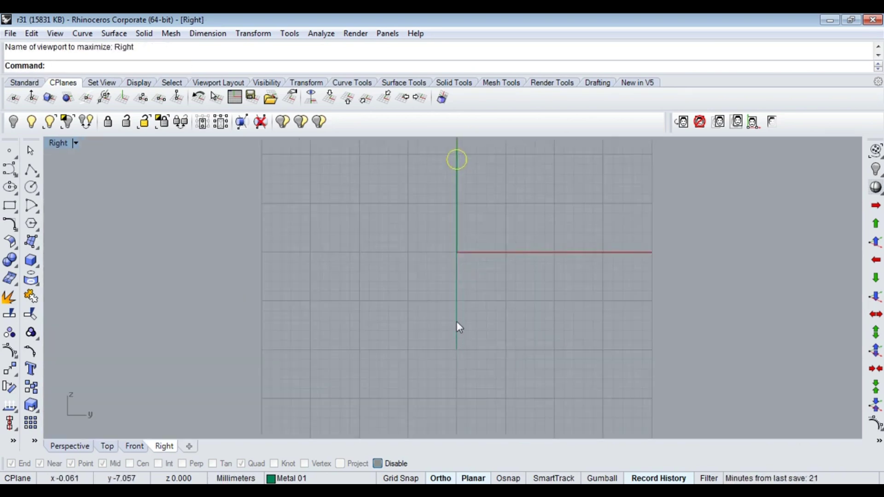
Draw a second small circle by diameter between the guide circles' bottom quadrants.
key("ctrl+F2")
scroll(441, 221, "up", 3)
left_click(31, 187)
left_click(155, 66)
left_click(440, 249)
left_click(446, 277)
Rotate the bottom circle 90° upright in the Top view.
left_click(458, 263)
key("ctrl+F1")
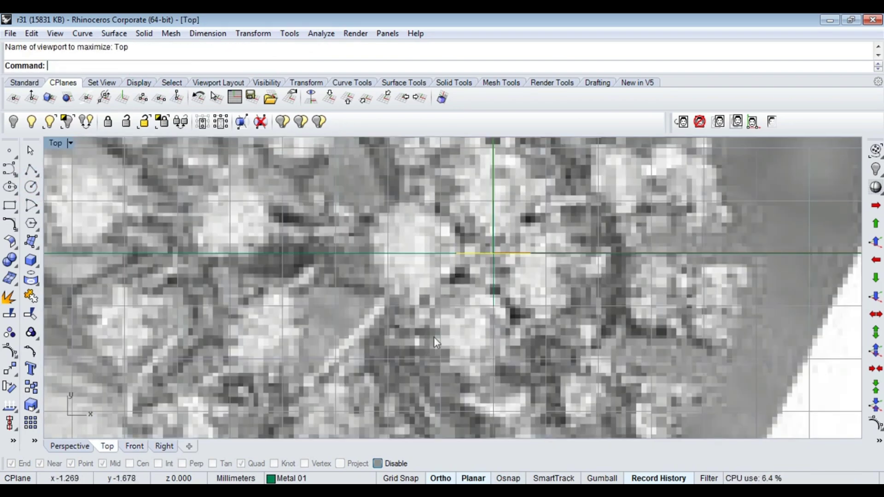
type("rotate")
key("Return")
left_click(446, 254)
left_click(528, 253)
left_click(460, 192)
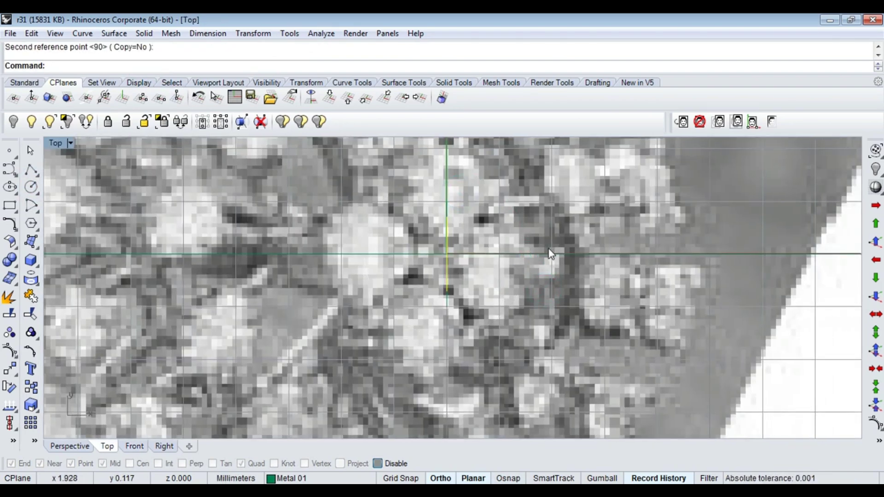
Scale the top circle smaller from its top point in the Right view.
key("ctrl+F4")
mouse_move(488, 301)
right_mouse_down()
mouse_move(473, 243)
mouse_move(541, 293)
mouse_move(504, 145)
mouse_move(510, 175)
right_mouse_up()
left_click(510, 175)
key("ctrl+F3")
scroll(457, 167, "up", 5)
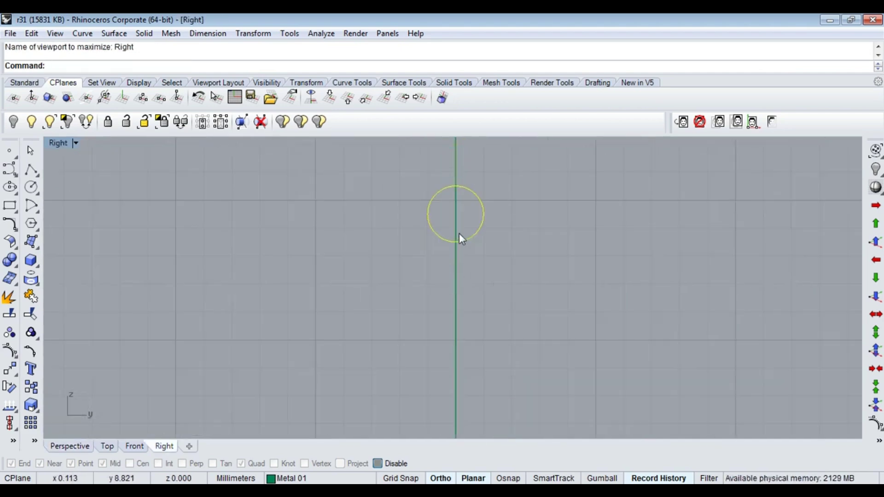
type("scale")
key("Return")
left_click(455, 186)
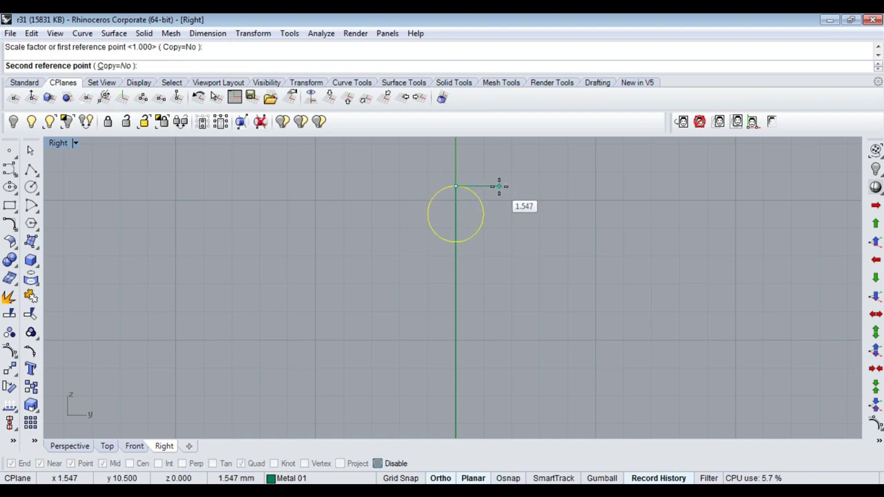
left_click(523, 186)
Measure the bottom circle's size with Distance in the Right view.
right_click_drag(484, 259, 492, 341)
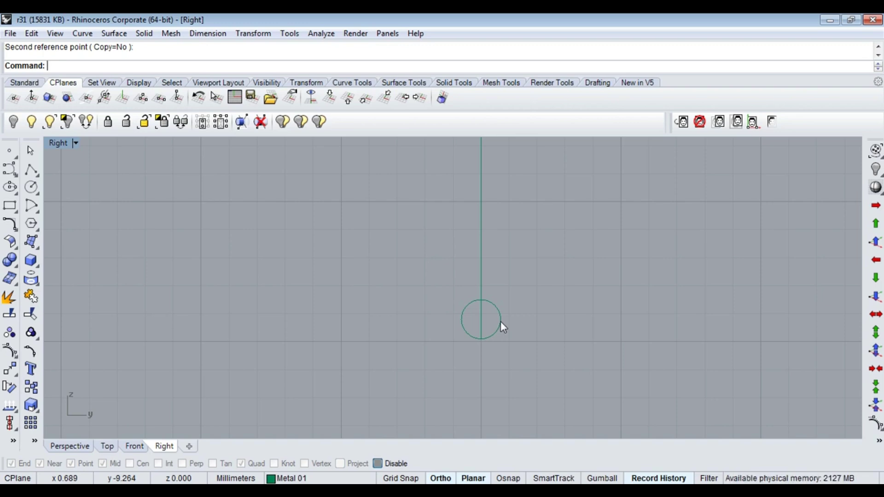
left_click(501, 321)
mouse_move(501, 320)
right_mouse_down("ctrl+shift")
mouse_move(510, 244)
mouse_move(493, 292)
mouse_move(559, 357)
mouse_move(548, 335)
mouse_move(486, 356)
mouse_move(501, 379)
right_mouse_up("ctrl+shift")
key("ctrl+F4")
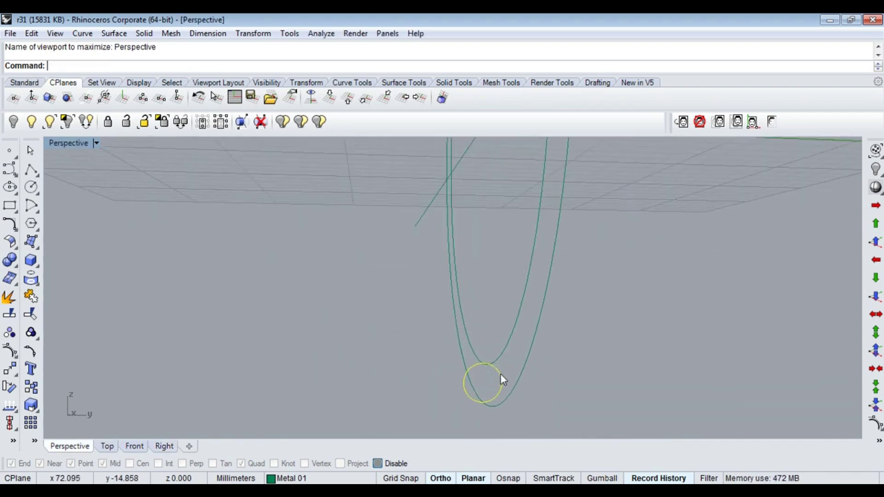
type("Right")
key("Return")
scroll(493, 359, "up", 3)
type("Distance")
key("Return")
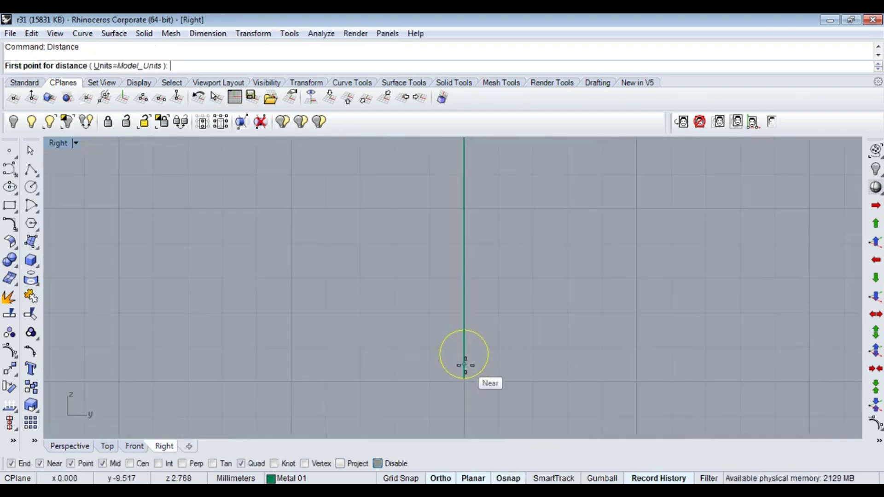
left_click(464, 379)
left_click(532, 387)
Stretch the bottom circle from its bottom point into an oval profile.
type("Scale")
key("Return")
left_click(464, 379)
left_click(532, 387)
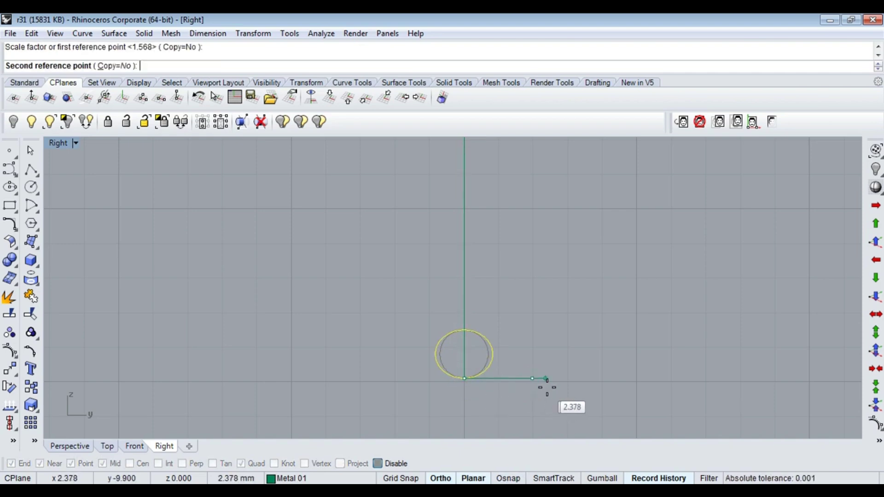
left_click(578, 388)
key("ctrl+F4")
mouse_move(471, 307)
right_mouse_down()
mouse_move(509, 265)
mouse_move(556, 290)
mouse_move(521, 275)
mouse_move(451, 306)
mouse_move(452, 245)
mouse_move(579, 276)
mouse_move(537, 292)
right_mouse_up()
left_click(581, 268)
Sweep the cross-section circles along the ring rail as a closed ring band.
left_click(26, 246)
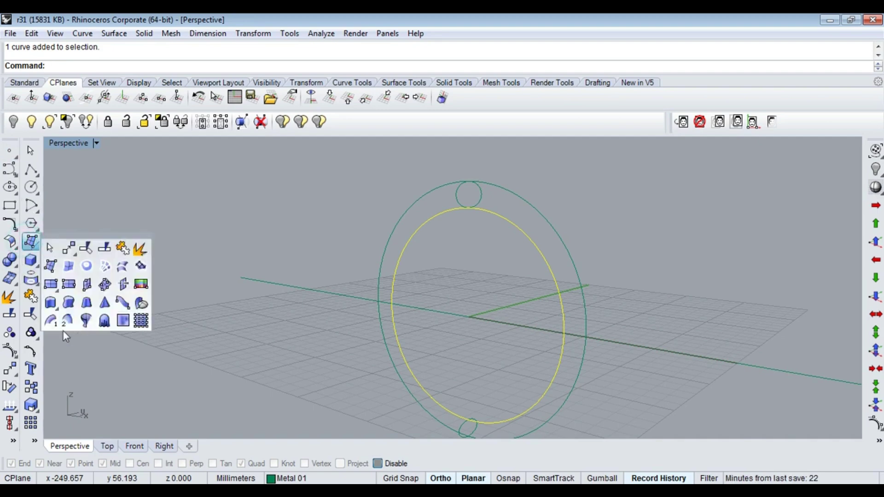
left_click_drag(74, 233, 78, 235)
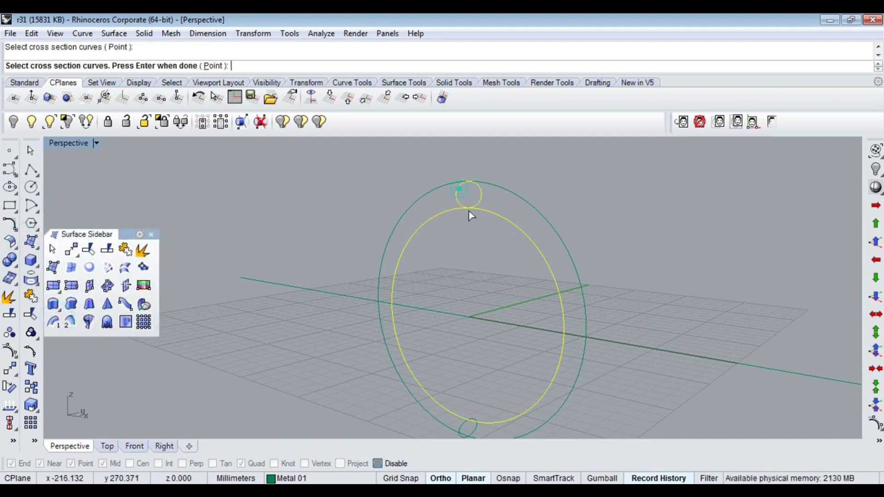
key("Return")
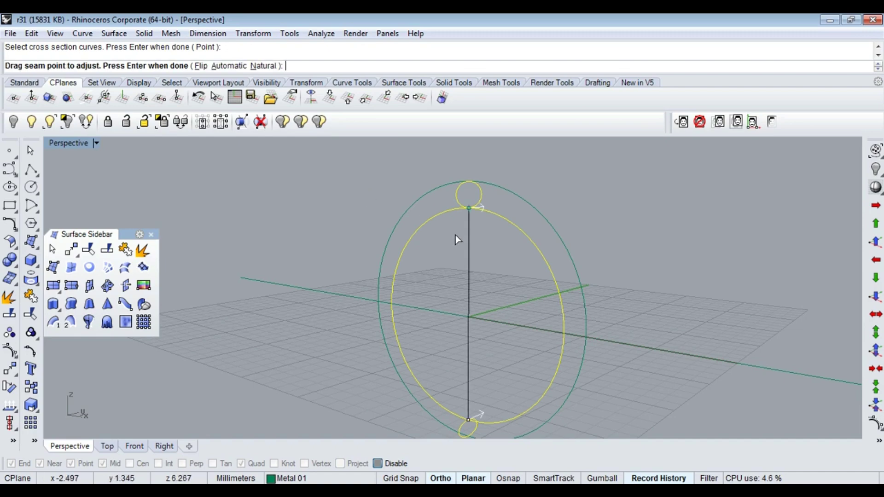
key("Return")
left_click(541, 218)
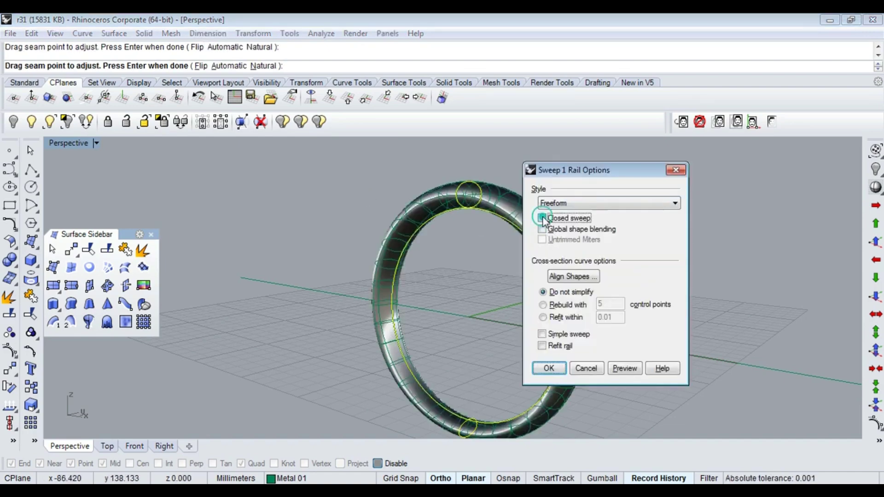
mouse_move(295, 276)
right_mouse_down()
mouse_move(324, 184)
mouse_move(460, 252)
mouse_move(424, 237)
mouse_move(517, 266)
mouse_move(434, 339)
mouse_move(548, 391)
mouse_move(579, 356)
right_mouse_up()
left_click(550, 368)
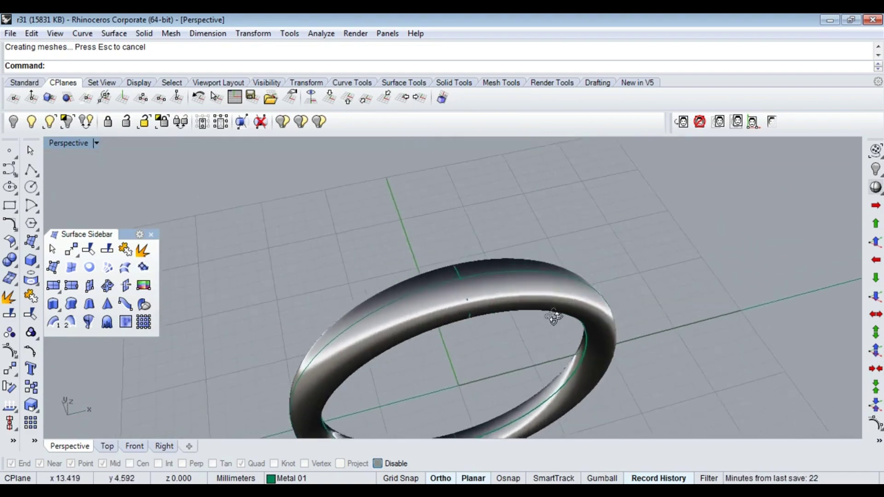
Hide the band, swap hidden objects, and measure the band's volume (218.73 mm³).
right_click_drag(574, 248, 325, 219)
left_click(325, 220)
mouse_move(375, 191)
right_mouse_down()
mouse_move(571, 244)
mouse_move(606, 193)
mouse_move(572, 207)
mouse_move(604, 325)
mouse_move(573, 274)
mouse_move(598, 316)
mouse_move(409, 205)
mouse_move(473, 299)
right_mouse_up()
key("ctrl+h")
type("HideSwap")
key("Return")
left_click(473, 299)
type("Volume")
key("Return")
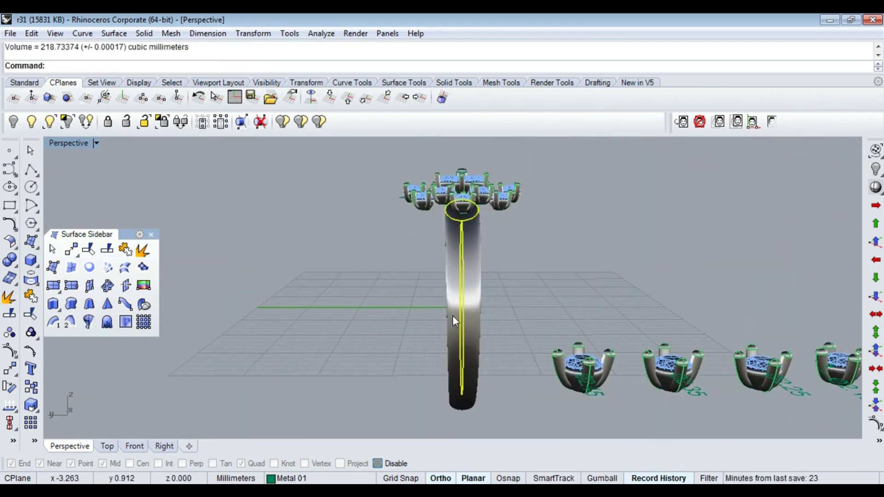
Delete the test cylinder in the shaded Right view after abandoning a Distance check.
mouse_move(452, 319)
right_mouse_down()
mouse_move(461, 346)
mouse_move(444, 327)
right_mouse_up()
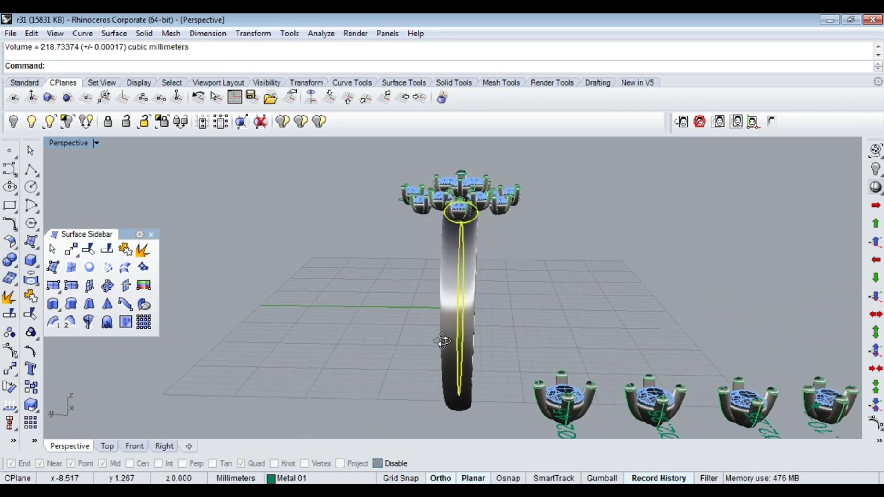
key("ctrl+F3")
key("ctrl+alt+s")
type("Distance")
key("Return")
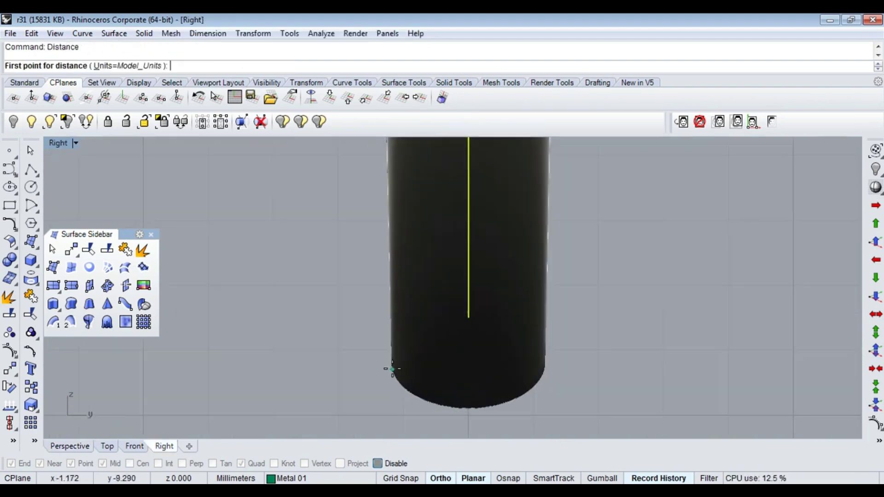
left_click(391, 366)
key("Escape")
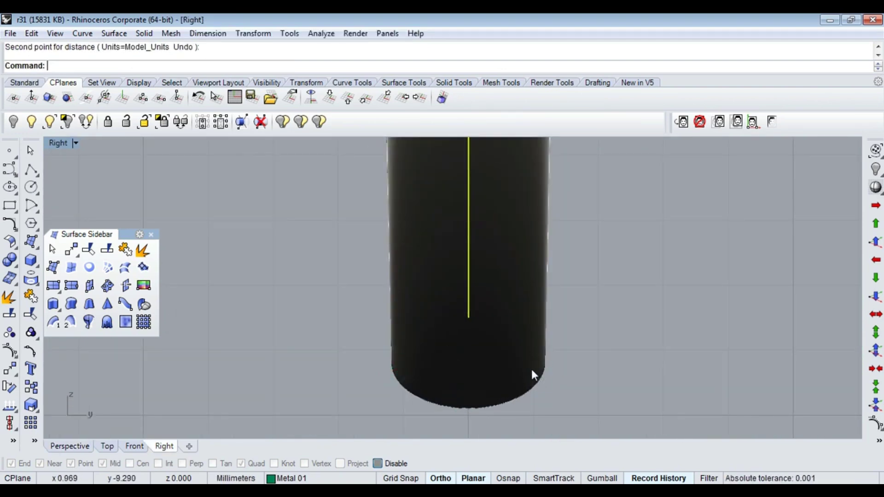
key("Delete")
scroll(517, 363, "down", 4)
scroll(506, 369, "up", 5)
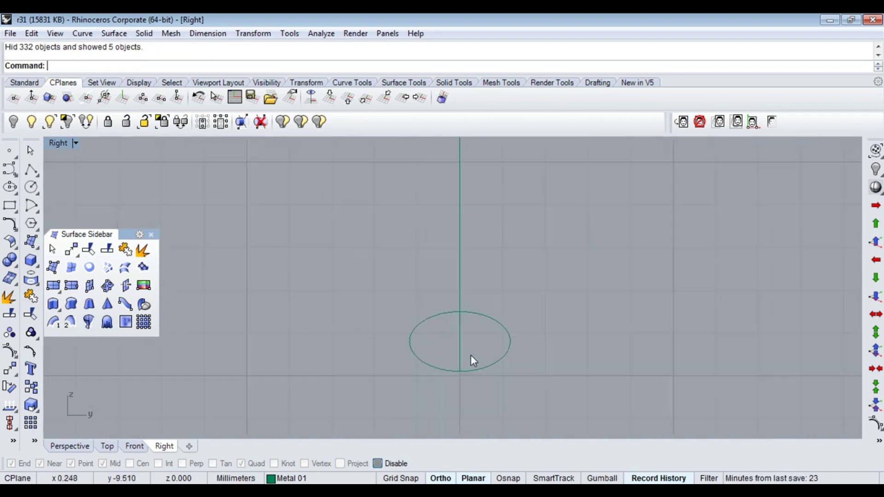
Draw a diameter-2 circle at the ellipse's bottom point and move it up onto the ellipse.
type("circle")
key("Return")
left_click(456, 372)
type("2")
key("Return")
left_click(478, 338)
type("move")
key("Return")
left_click(562, 404)
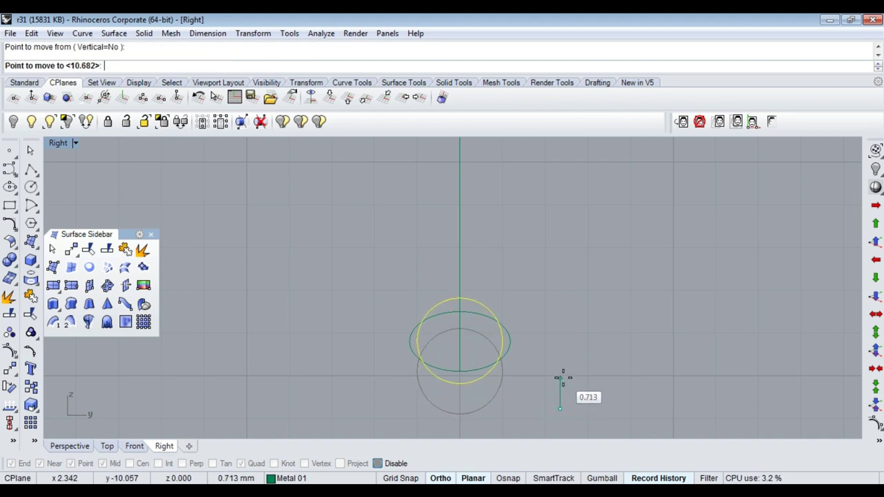
left_click(563, 377)
Scale1D the profile ellipse so its width matches the 2 mm circle.
left_click(510, 343)
scroll(456, 347, "up", 2)
type("scale1d")
key("Return")
left_click(461, 293)
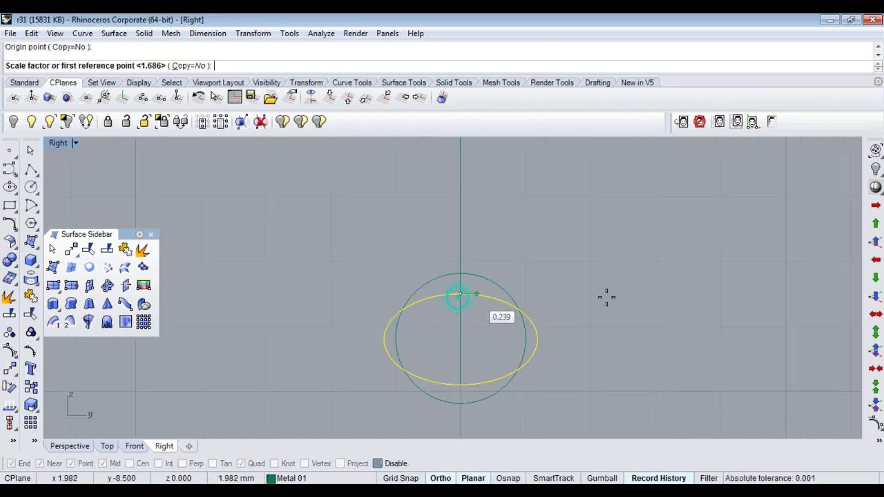
left_click(623, 294)
left_click(597, 294)
scroll(509, 358, "down", 3)
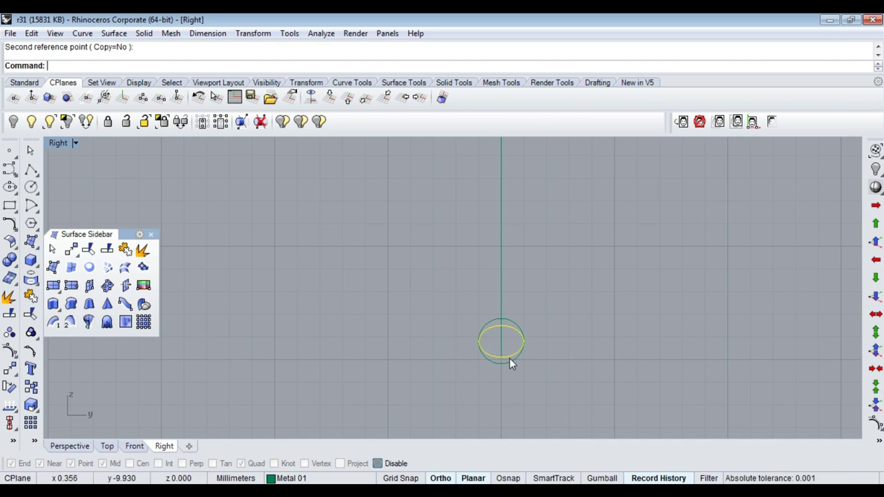
left_click(510, 359)
Rescale the profile ellipse, then inspect the ring curves in maximized Perspective.
left_click(516, 235)
scroll(517, 237, "up", 2)
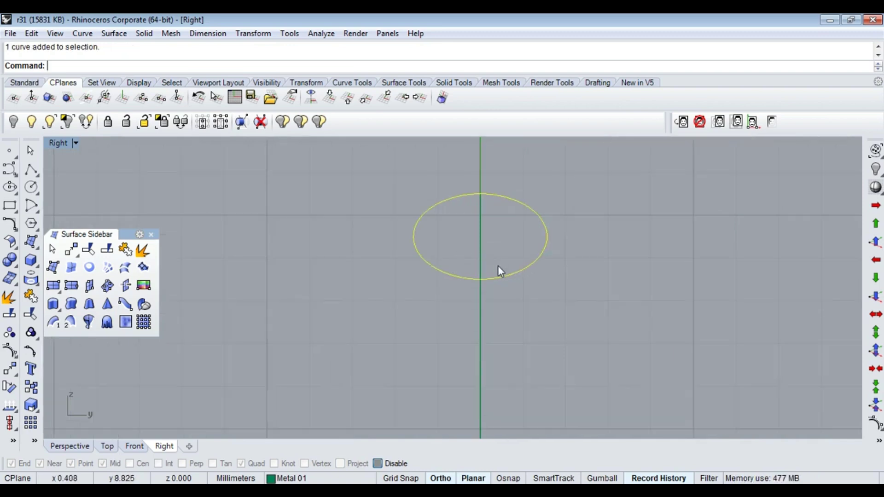
left_click(480, 275)
left_click(612, 292)
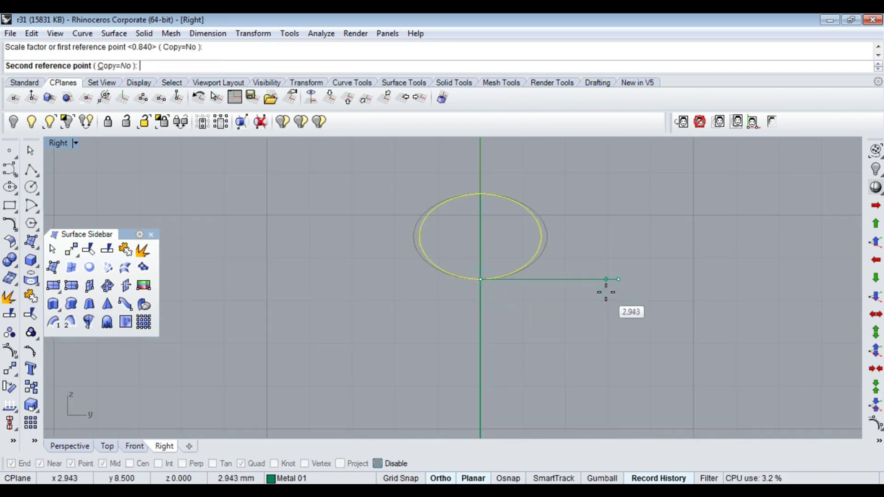
key("ctrl+F4")
left_click(503, 252)
mouse_move(503, 252)
right_mouse_down()
mouse_move(495, 313)
mouse_move(503, 359)
right_mouse_up()
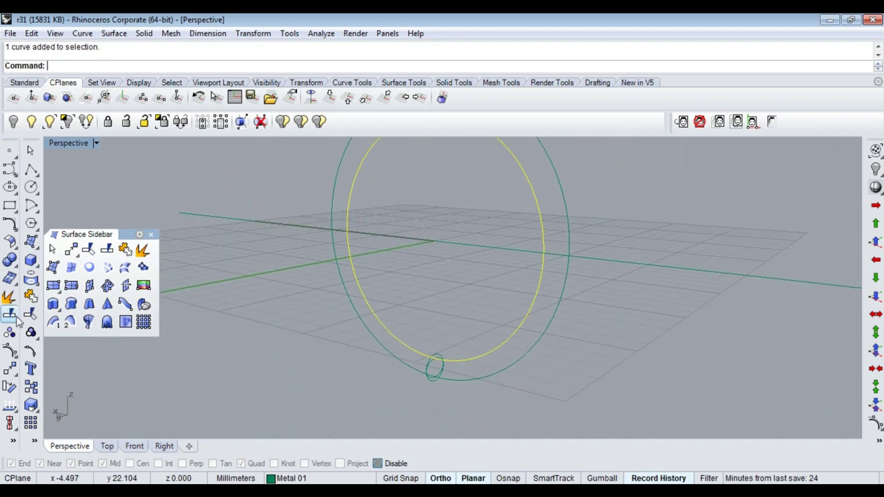
left_click(54, 321)
left_click(400, 172)
scroll(408, 352, "up", 3)
scroll(413, 344, "up", 3)
left_click(414, 337)
key("Return")
scroll(434, 328, "down", 5)
key("Return")
left_click(542, 218)
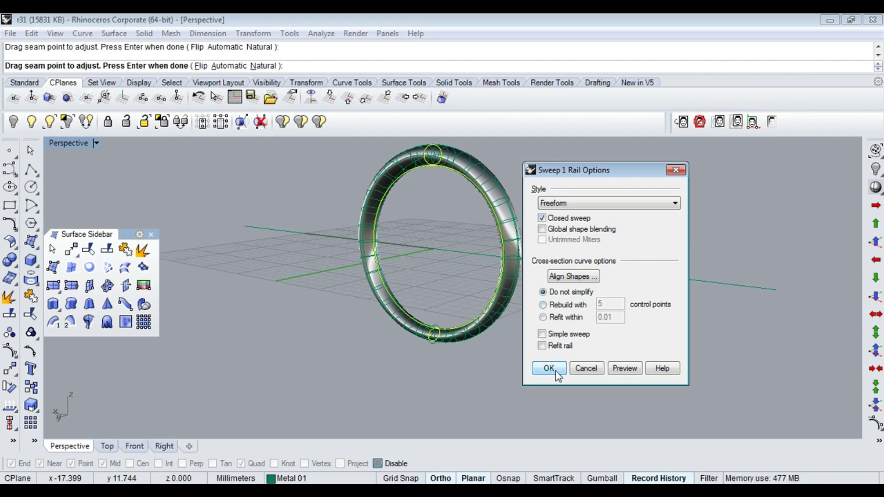
left_click(542, 334)
key("Return")
mouse_move(555, 349)
right_mouse_down()
mouse_move(482, 227)
mouse_move(427, 222)
right_mouse_up()
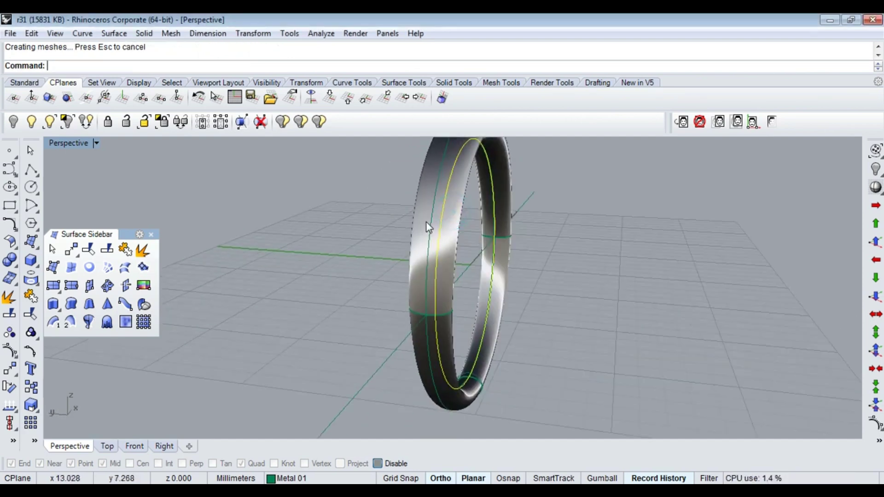
left_click(426, 222)
key("ctrl+z")
left_click(544, 354)
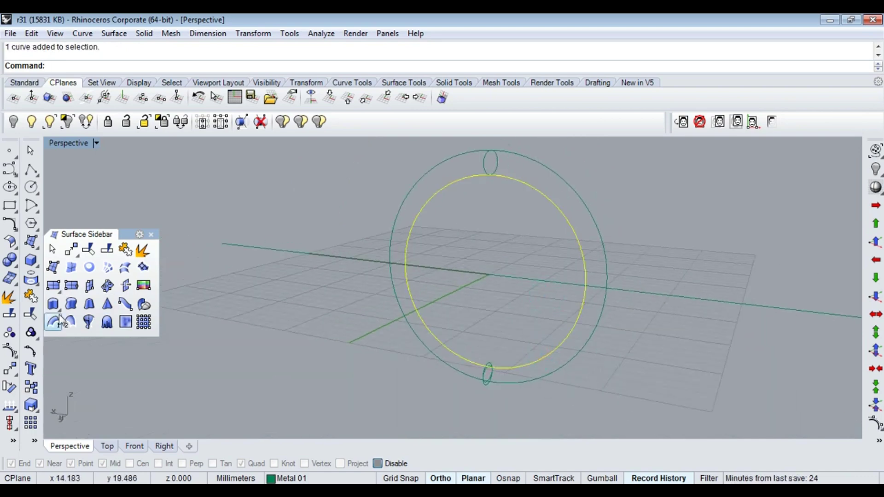
Sweep both profiles around the ring rail into a closed shank surface.
left_click(61, 319)
scroll(508, 374, "up", 3)
scroll(504, 375, "up", 3)
scroll(505, 376, "down", 5)
key("Return")
key("Return")
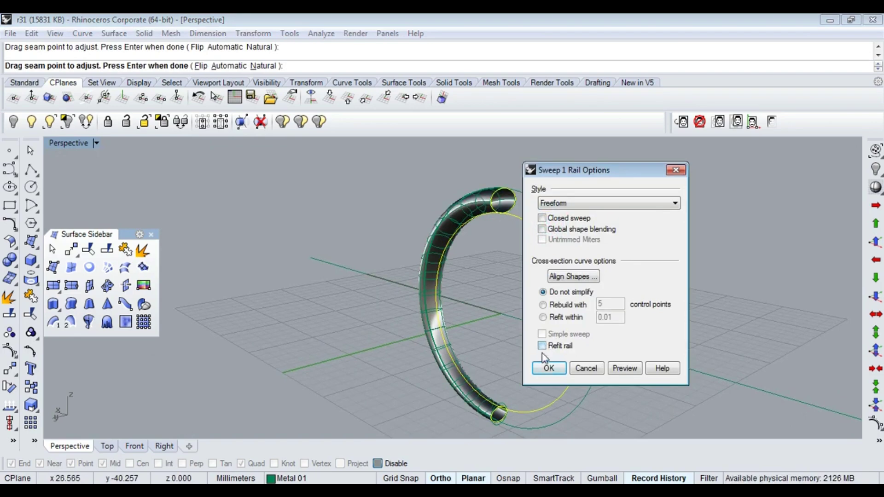
left_click(541, 218)
left_click(549, 368)
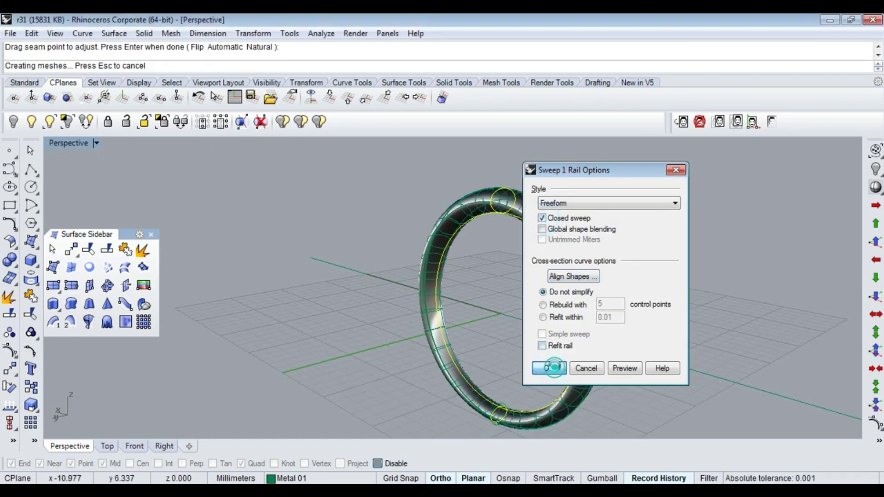
Move the shank surface's seam to a new spot with SrfSeam.
mouse_move(615, 350)
right_mouse_down()
mouse_move(795, 308)
mouse_move(545, 332)
mouse_move(691, 302)
mouse_move(484, 286)
right_mouse_up()
scroll(484, 286, "up", 5)
left_click(458, 307)
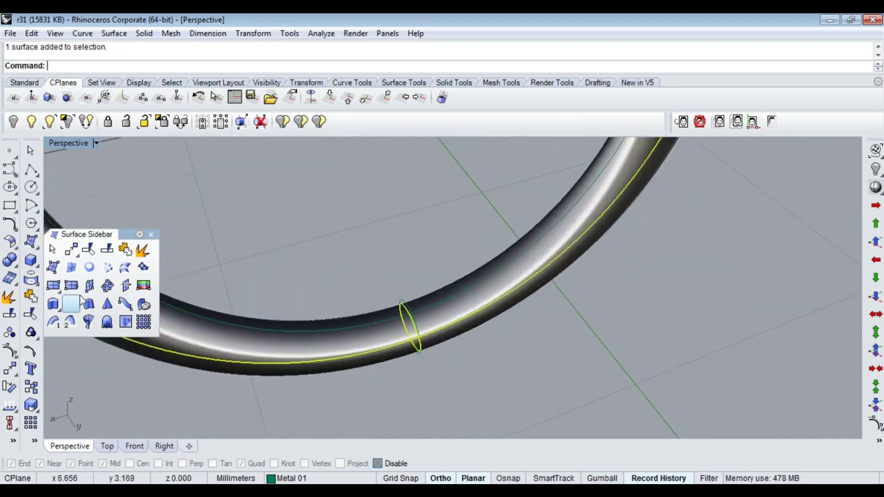
left_click(32, 276)
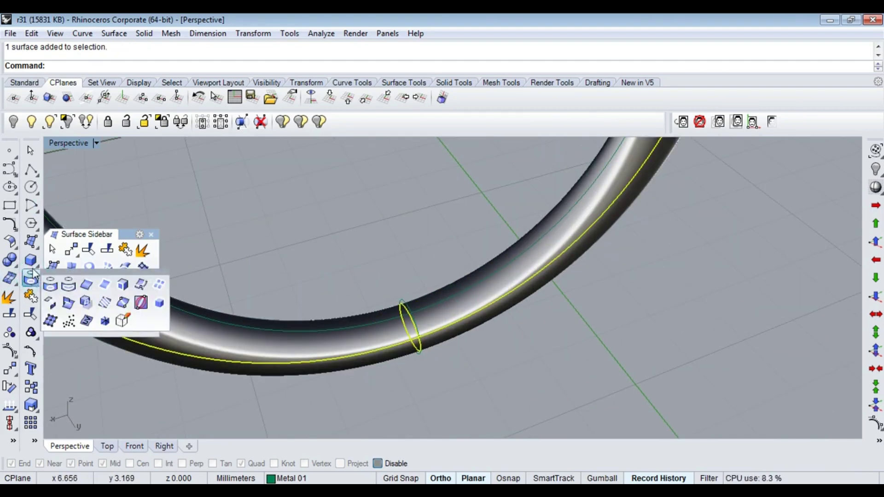
left_click(29, 260)
left_click(29, 279)
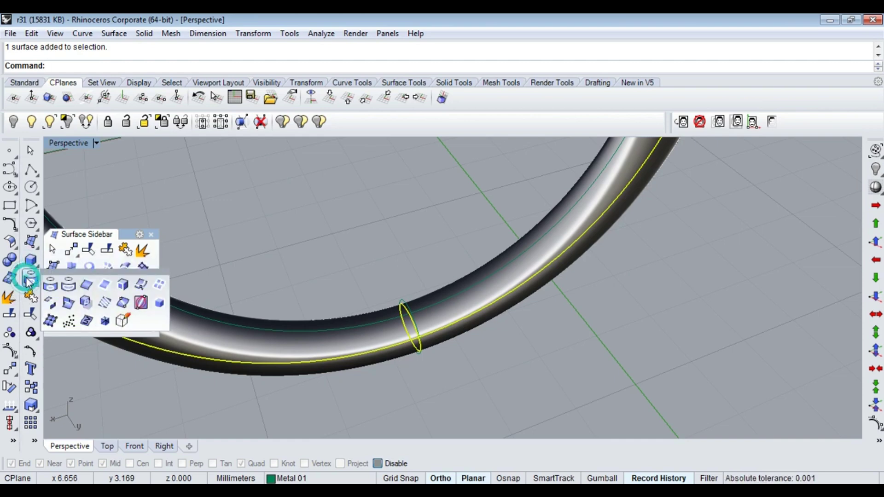
left_click(31, 242)
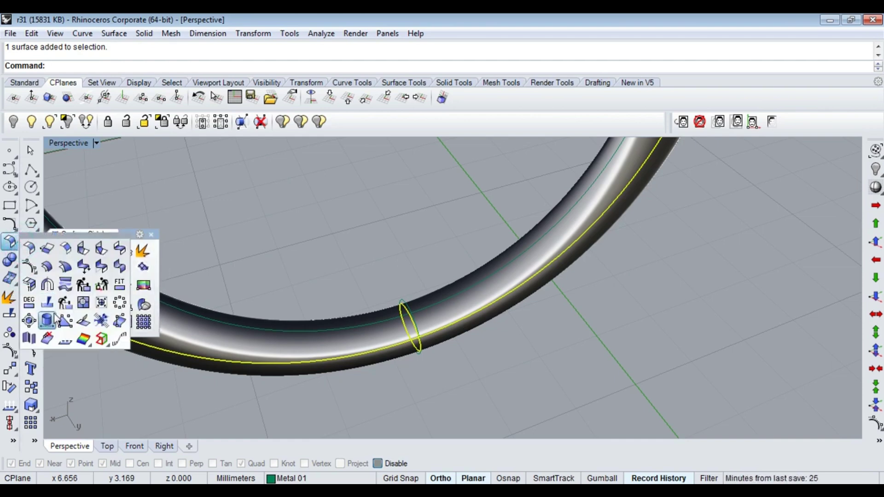
left_click(51, 302)
scroll(405, 322, "up", 3)
scroll(402, 313, "down", 5)
mouse_move(439, 368)
right_mouse_down()
mouse_move(472, 411)
mouse_move(264, 286)
right_mouse_up()
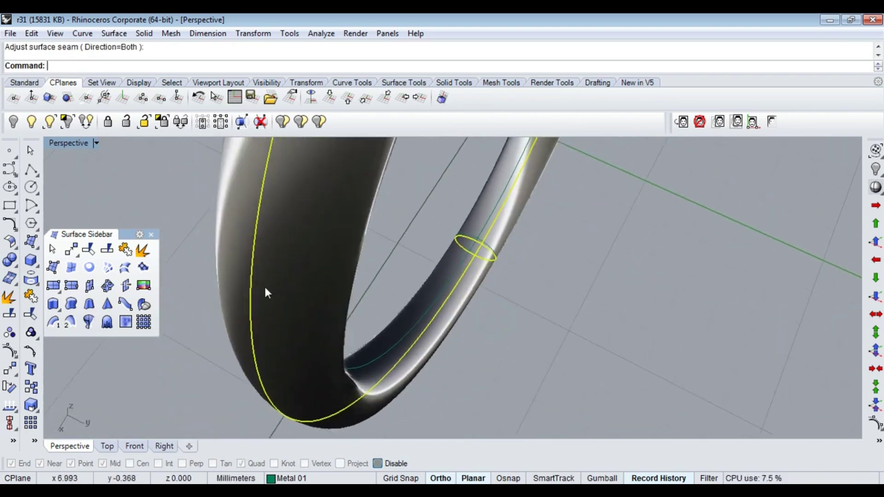
left_click(8, 264)
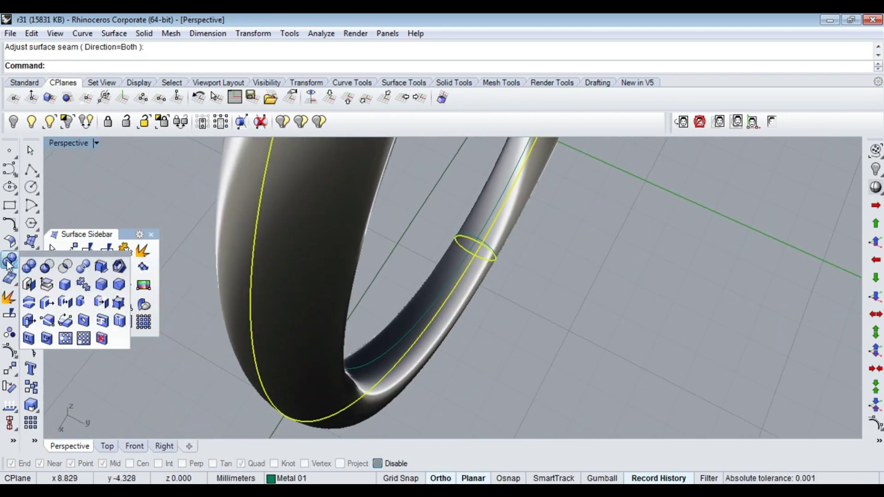
left_click(424, 315)
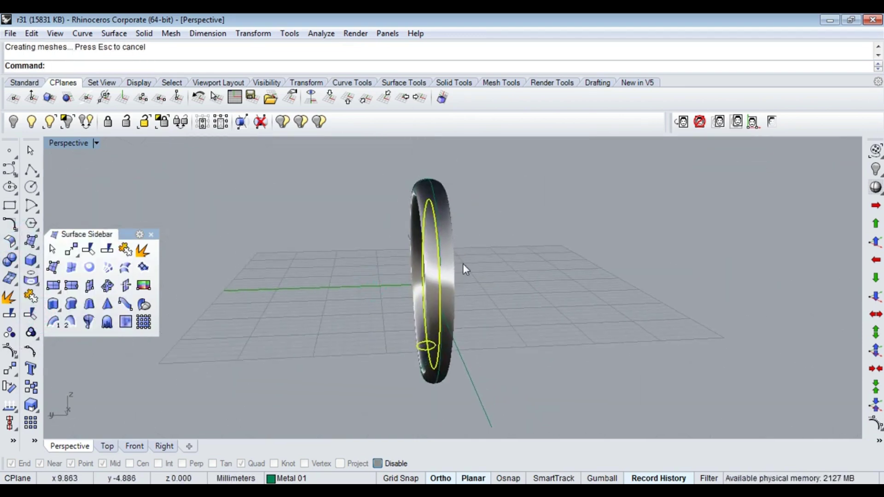
Start scaling the profile ellipse in the Right view, then cancel.
right_click_drag(433, 270, 499, 301)
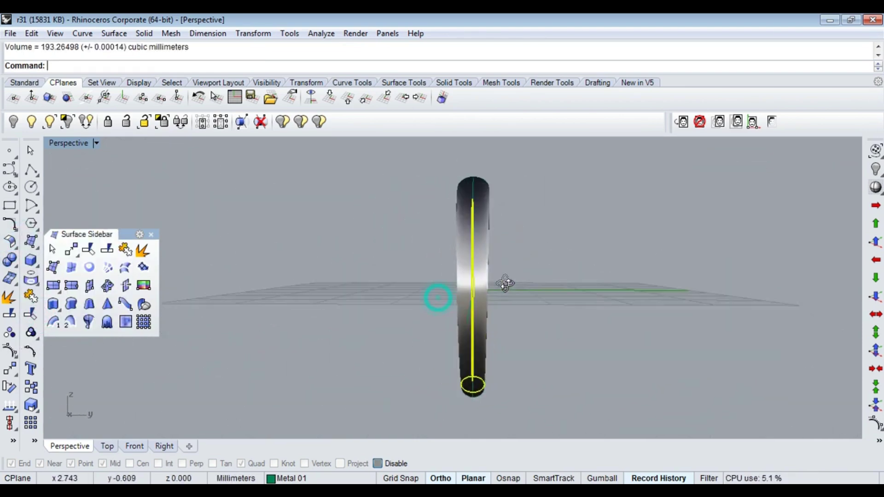
key("ctrl+F3")
left_click(568, 275)
scroll(570, 222, "down", 3)
scroll(538, 225, "up", 2)
left_click(522, 192)
left_click(690, 192)
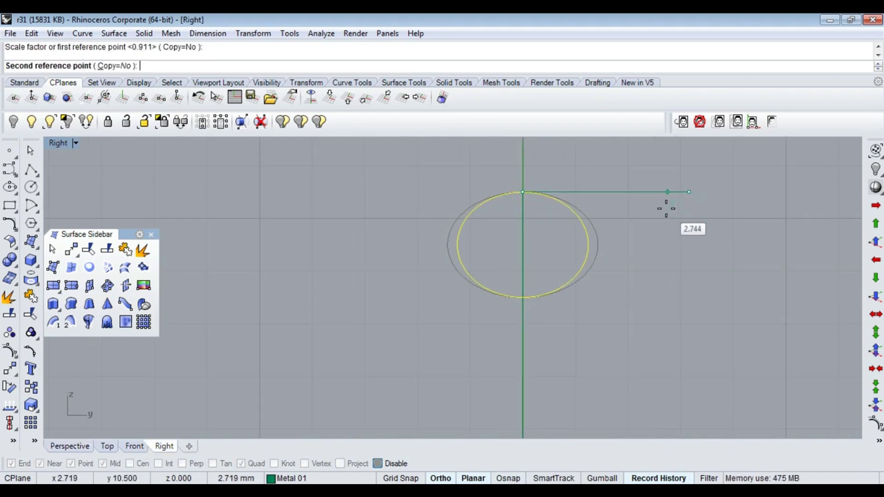
scroll(567, 240, "down", 5)
key("Escape")
key("ctrl+F4")
Scale the outer ring circle down about its centre in the Front view.
mouse_move(657, 278)
right_mouse_down()
mouse_move(459, 250)
mouse_move(573, 210)
right_mouse_up()
left_click(573, 211)
key("ctrl+F2")
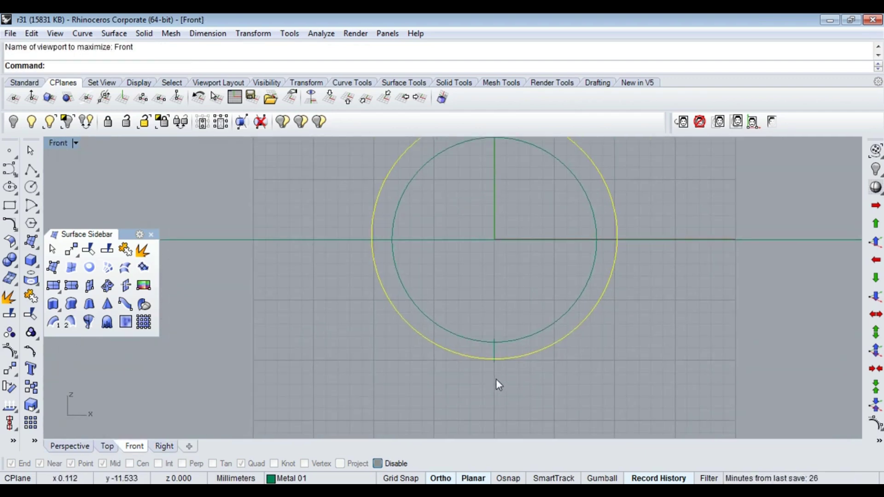
key("Return")
left_click(494, 359)
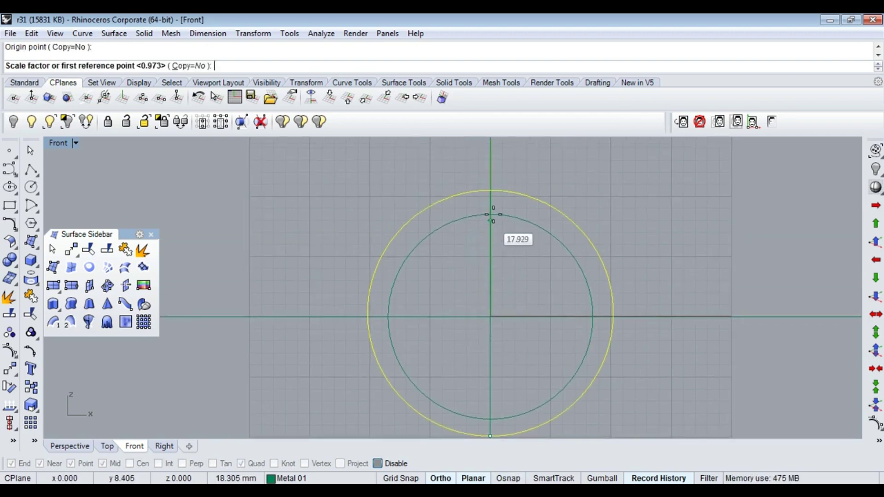
left_click(490, 207)
scroll(501, 190, "up", 3)
left_click(492, 198)
Check the ring's size with Distance, measuring 1.716 mm.
key("ctrl+F4")
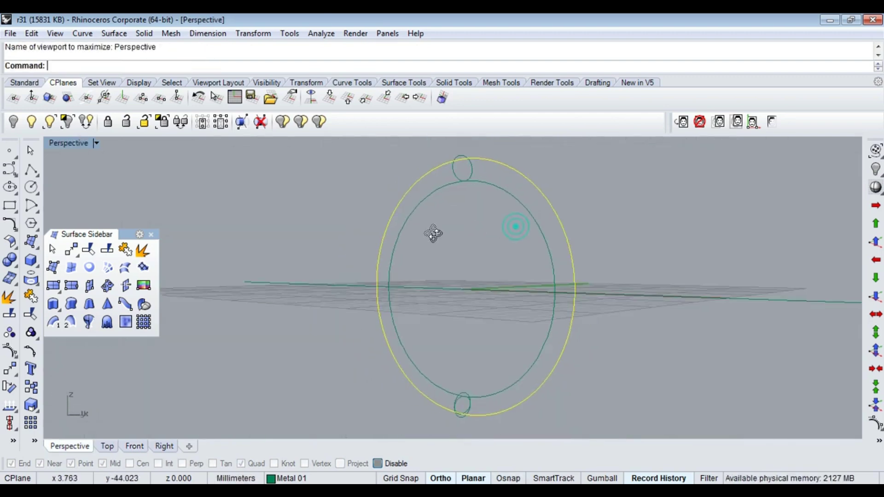
right_click_drag(474, 232, 460, 144)
left_click(461, 144)
key("ctrl+F3")
scroll(558, 244, "up", 3)
key("ctrl+F4")
mouse_move(565, 230)
right_mouse_down()
mouse_move(533, 244)
mouse_move(473, 225)
mouse_move(460, 197)
mouse_move(449, 207)
right_mouse_up()
type("Distance")
key("Return")
left_click(466, 228)
key("ctrl+F3")
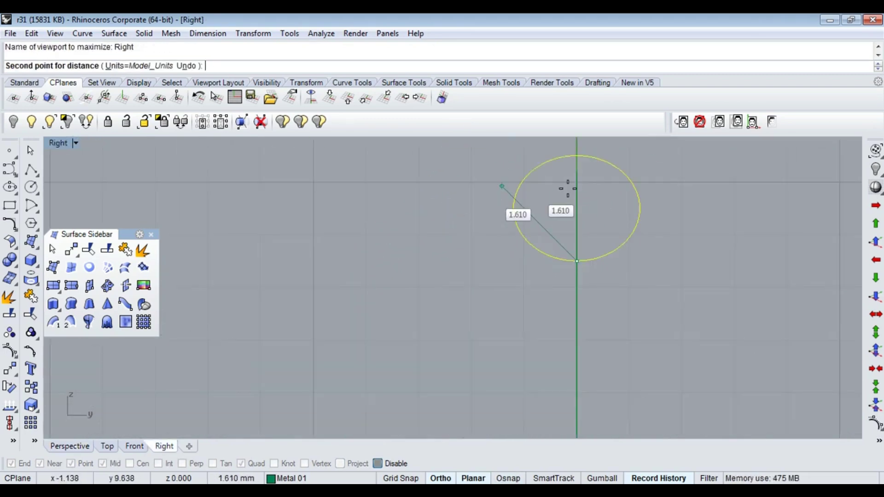
left_click(615, 173)
right_click_drag(614, 172, 600, 189)
Scale1D the profile ellipse vertically to a new height in the Right view.
type("Scale1D")
key("Return")
left_click(552, 298)
left_click(565, 200)
key("ctrl+F4")
right_click_drag(532, 223, 455, 209)
key("ctrl+F3")
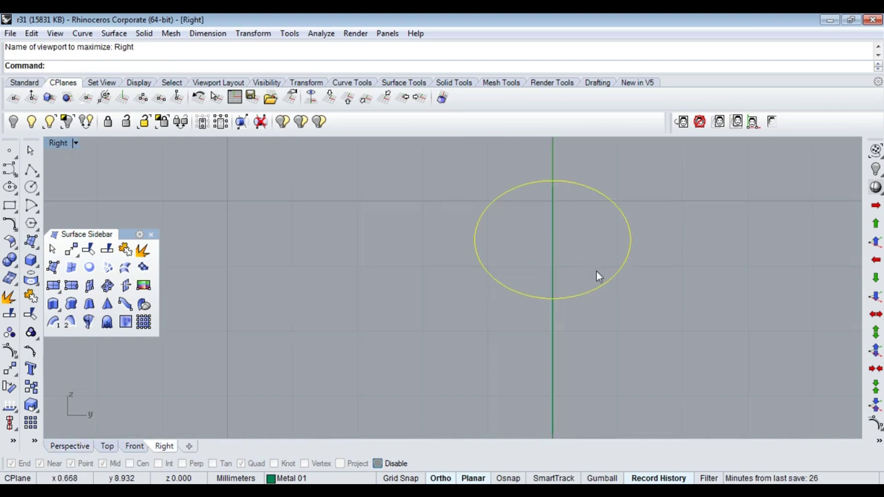
key("Return")
left_click(552, 299)
scroll(551, 194, "up", 3)
left_click(551, 194)
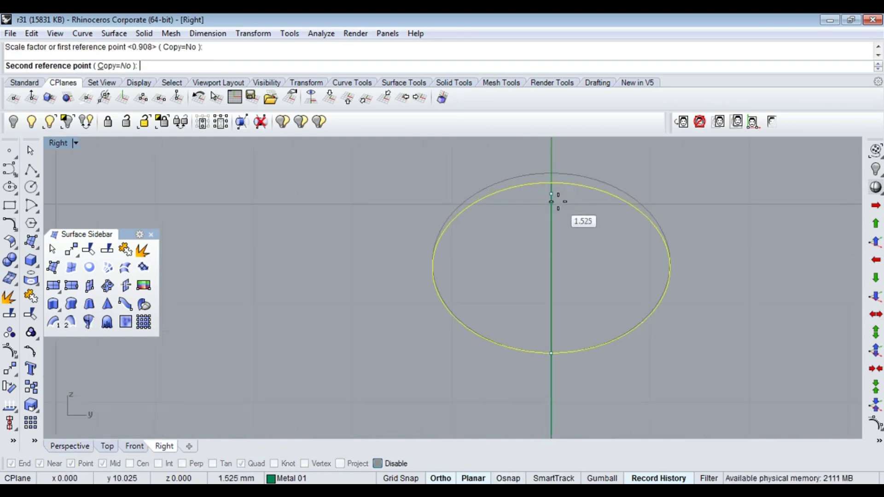
left_click(558, 201)
Delete the scaled ellipse and inspect the remaining ring curves nearly face-on.
key("ctrl+F1")
mouse_move(552, 209)
right_mouse_down()
mouse_move(608, 256)
mouse_move(579, 318)
mouse_move(499, 330)
right_mouse_up()
scroll(498, 330, "up", 3)
left_click(504, 317)
key("Delete")
left_click(571, 297)
scroll(571, 300, "down", 3)
mouse_move(552, 313)
right_mouse_down()
mouse_move(560, 192)
mouse_move(568, 267)
mouse_move(582, 221)
mouse_move(586, 235)
right_mouse_up()
mouse_move(572, 292)
right_mouse_down()
mouse_move(505, 240)
mouse_move(566, 274)
mouse_move(583, 271)
right_mouse_up()
mouse_move(568, 241)
right_mouse_down()
mouse_move(479, 289)
mouse_move(450, 326)
right_mouse_up()
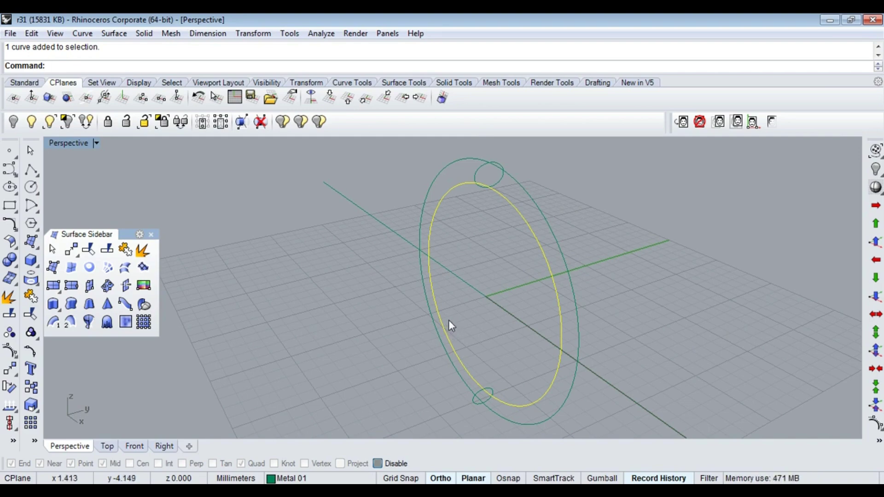
mouse_move(443, 321)
right_mouse_down()
mouse_move(519, 223)
mouse_move(534, 295)
mouse_move(497, 256)
mouse_move(481, 294)
mouse_move(489, 318)
mouse_move(483, 325)
mouse_move(457, 310)
mouse_move(459, 337)
mouse_move(513, 340)
mouse_move(499, 306)
mouse_move(698, 265)
mouse_move(530, 237)
right_mouse_up()
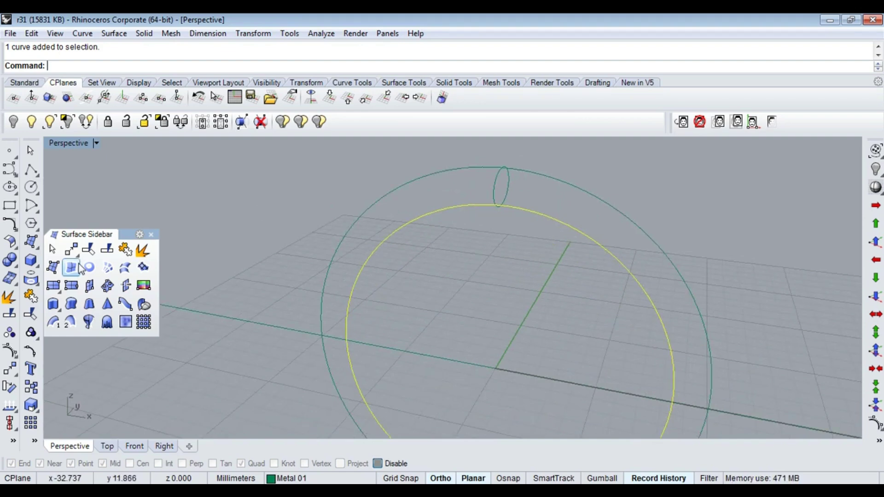
Sweep1 the cross-section circle along the ring rail as a closed sweep.
left_click(54, 325)
left_click(495, 180)
mouse_move(495, 181)
right_mouse_down()
mouse_move(446, 341)
mouse_move(487, 339)
right_mouse_up()
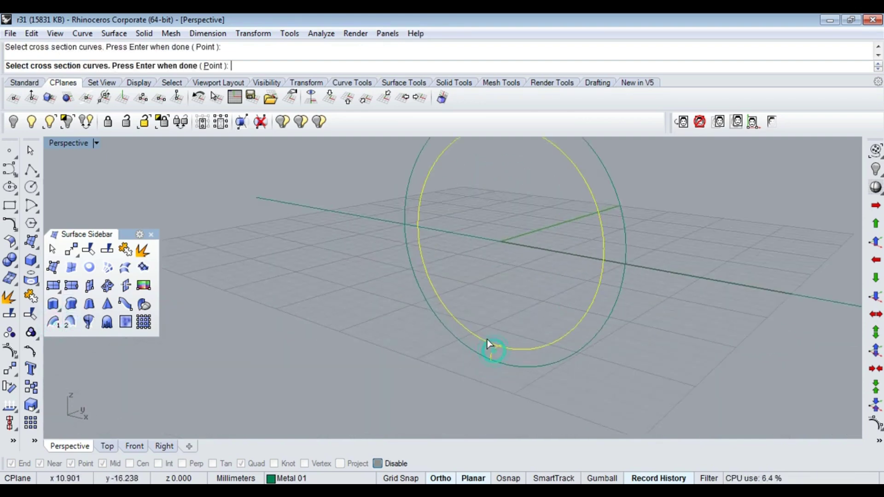
key("Return")
key("Return")
left_click(542, 220)
left_click(550, 367)
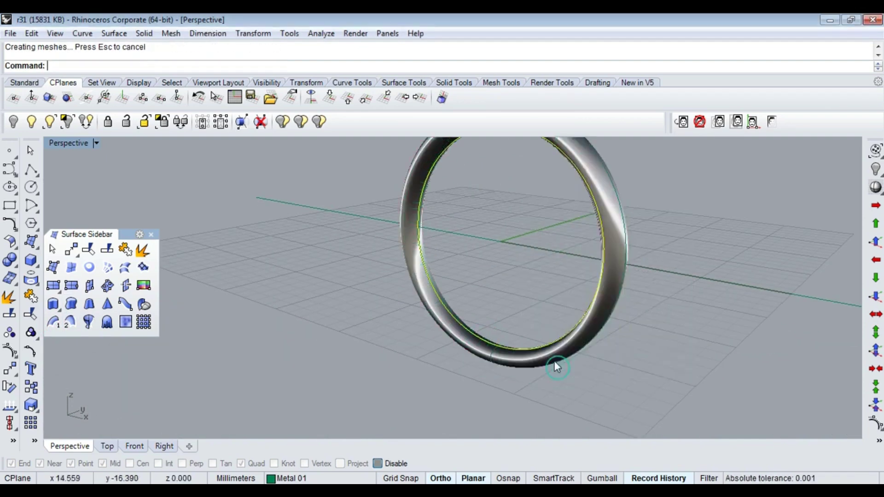
Swap hidden objects to bring the prong-set gem settings back into view.
mouse_move(560, 314)
right_mouse_down()
mouse_move(436, 213)
mouse_move(556, 280)
mouse_move(487, 238)
mouse_move(278, 310)
right_mouse_up()
key("ctrl+shift+h")
scroll(454, 221, "down", 3)
Hide the spare parts lying beside the ring.
scroll(489, 181, "down", 2)
left_click_drag(489, 181, 295, 332)
key("ctrl+h")
scroll(617, 194, "up", 5)
right_click_drag(617, 195, 510, 219)
Toggle off Gem 02, measure the parts' volume (195.28 mm³, 58 solids), and restore it.
left_click(285, 478)
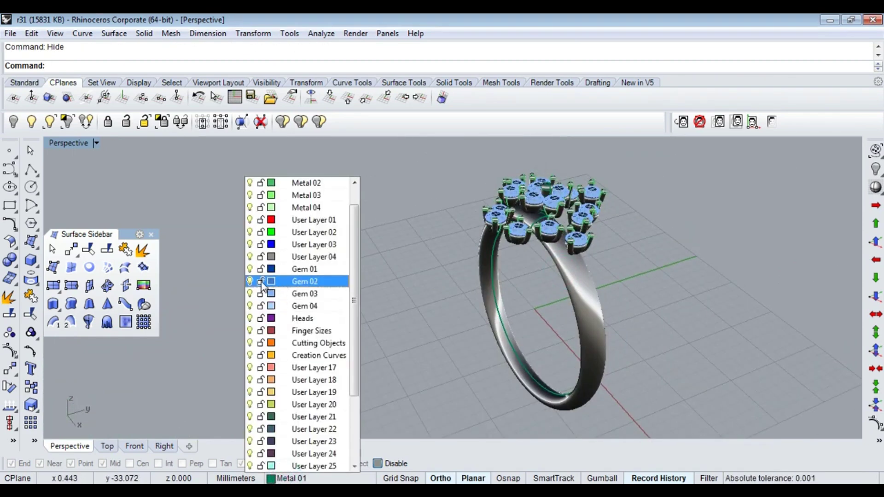
left_click(250, 293)
scroll(546, 272, "down", 2)
left_click_drag(465, 161, 604, 309)
type("volume")
key("Return")
left_click(151, 234)
key("Escape")
scroll(445, 241, "up", 2)
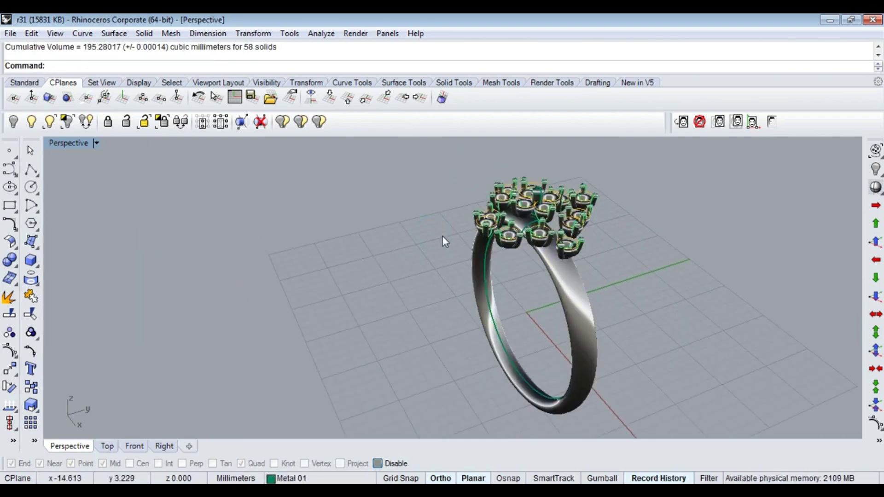
left_click(281, 478)
left_click(251, 298)
mouse_move(390, 256)
right_mouse_down()
mouse_move(529, 255)
mouse_move(615, 270)
mouse_move(529, 386)
mouse_move(563, 245)
mouse_move(479, 320)
mouse_move(481, 250)
right_mouse_up()
Move the central gem settings upward above the surrounding ones.
scroll(471, 258, "up", 3)
left_click_drag(382, 184, 561, 281)
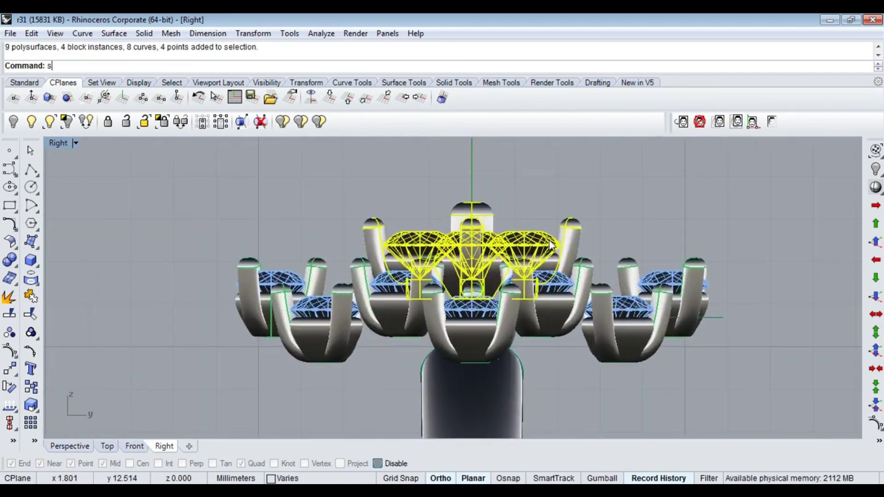
type("m")
key("Return")
left_click(552, 222)
scroll(667, 304, "down", 3)
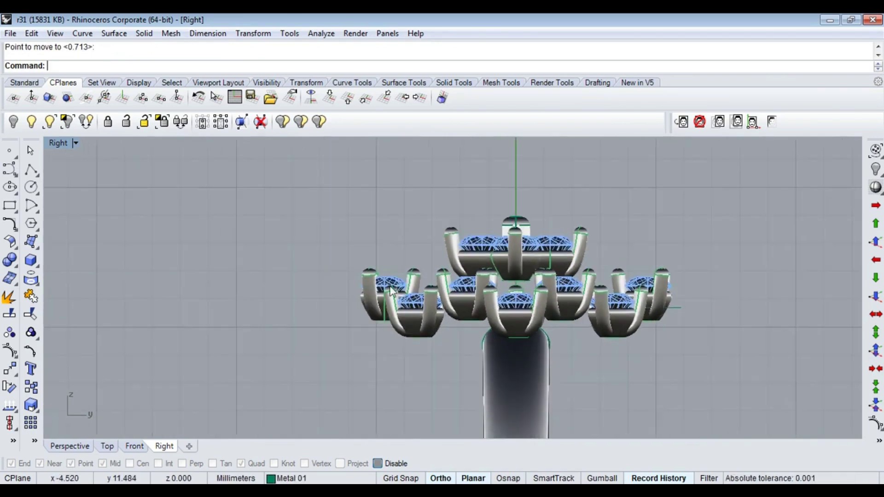
key("ctrl+F4")
right_click_drag(460, 278, 479, 281)
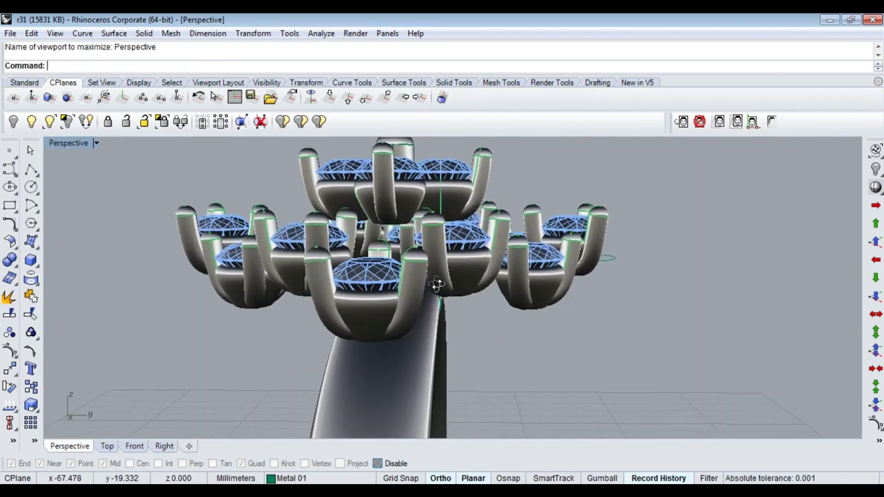
key("ctrl+F1")
scroll(497, 313, "down", 3)
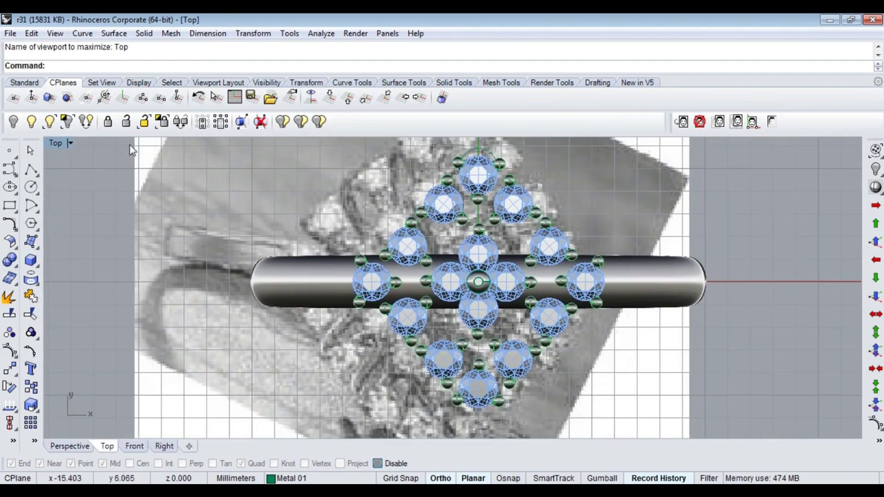
Draw a polyline from the top gem to the cluster centre in Top view.
left_click(30, 170)
scroll(476, 159, "up", 2)
scroll(476, 159, "up", 3)
left_click(476, 158)
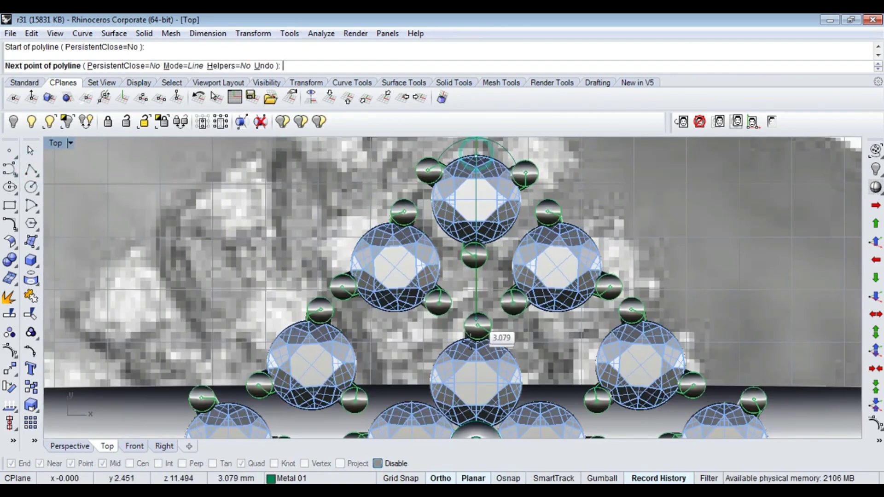
right_click_drag(478, 327, 494, 211)
key("Return")
Move the line down about 2 mm beneath the stone settings.
left_click(495, 211)
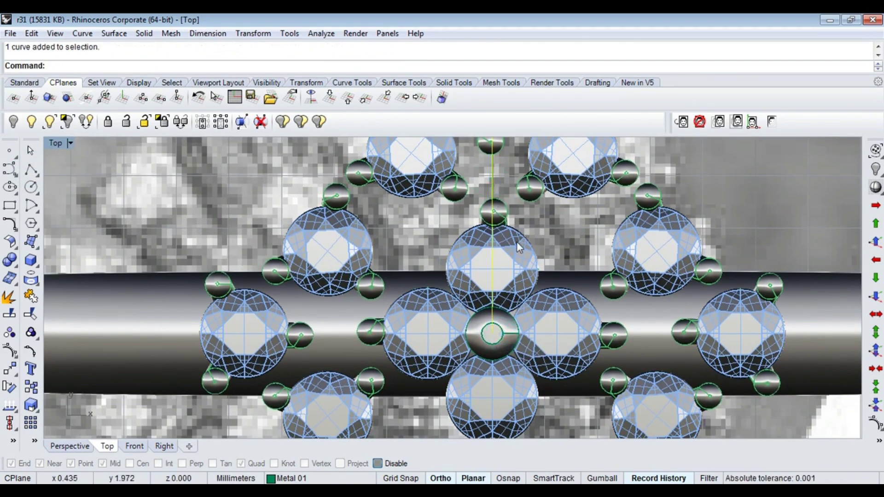
key("ctrl+F4")
scroll(529, 253, "up", 3)
left_click(530, 252)
left_click(545, 323)
Rebuild the line into a curve and turn its control points on.
type("rebuild")
key("Return")
left_click(345, 306)
key("F10")
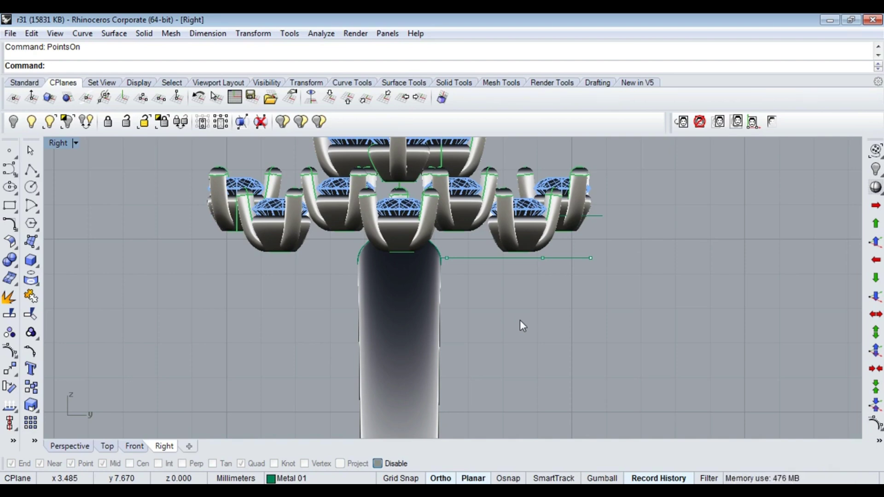
Raise the curve's end point, adjust another control point, and switch to wireframe.
scroll(555, 280, "up", 3)
left_click_drag(586, 319, 571, 263)
left_click_drag(475, 297, 512, 311)
type("q")
key("Return")
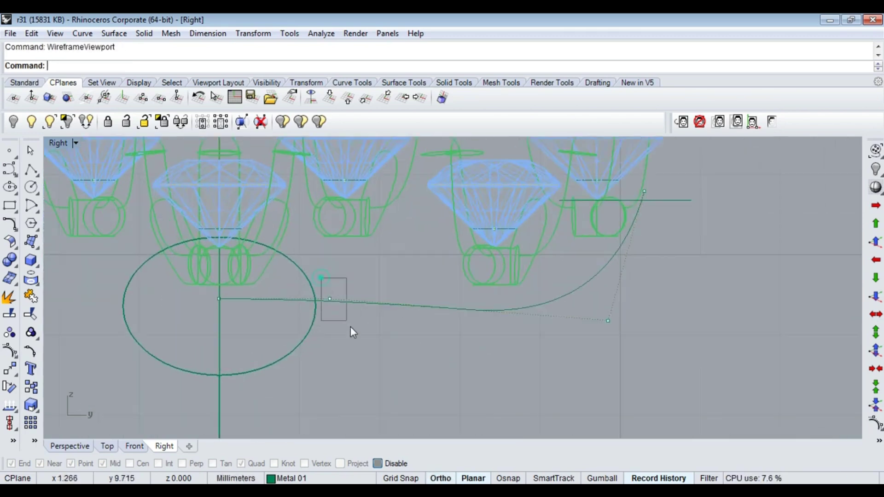
Drag further control points to refine the arc, then return to shaded display.
left_click_drag(329, 297, 348, 332)
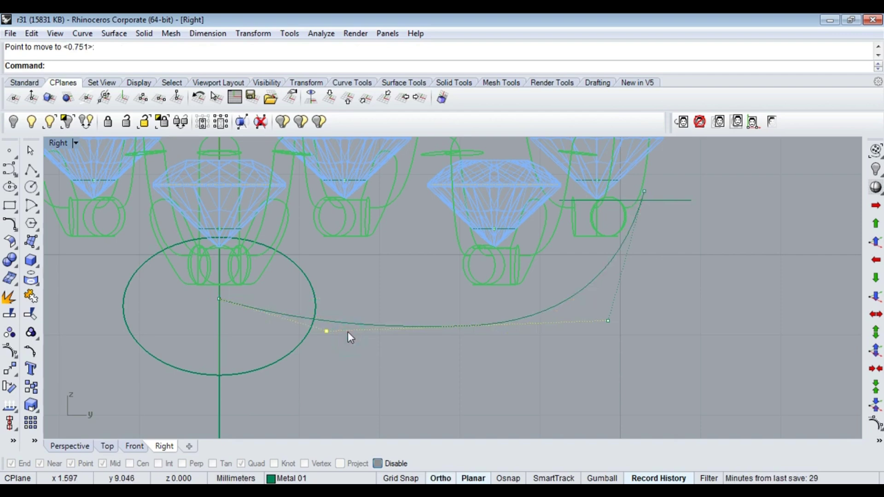
left_click_drag(326, 331, 368, 356)
right_click_drag(651, 326, 550, 369)
left_click_drag(583, 319, 572, 292)
left_click_drag(537, 325, 534, 322)
right_click_drag(243, 407, 316, 361)
mouse_move(368, 332)
left_mouse_down()
mouse_move(380, 319)
mouse_move(385, 354)
left_mouse_up()
key("ctrl+alt+s")
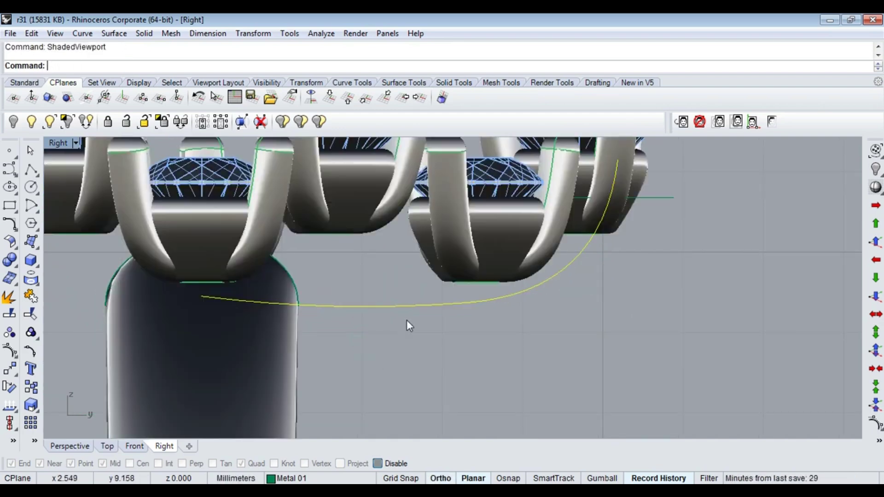
key("ctrl+F4")
key("ctrl+F3")
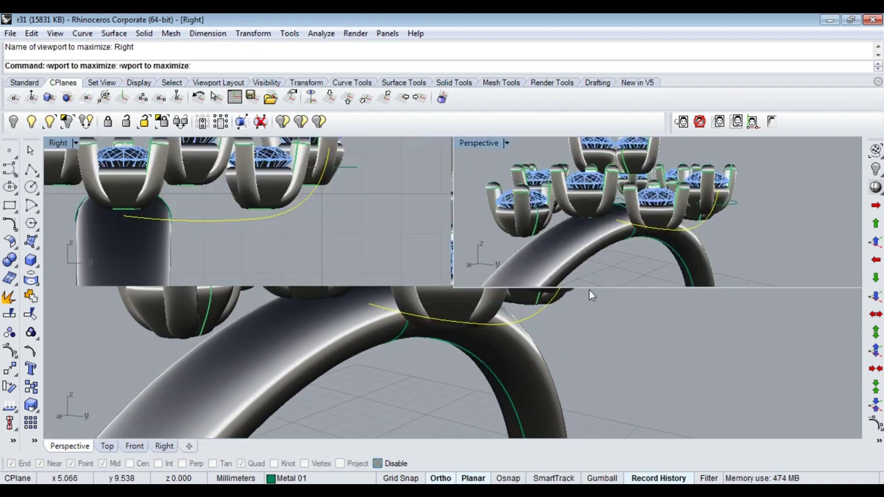
Show the curve's control points again and place the last moved point.
key("F10")
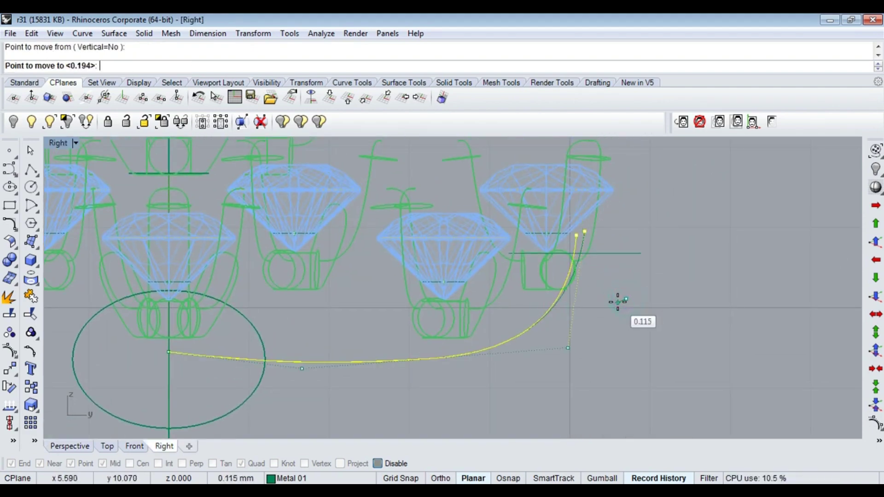
left_click(616, 299)
key("ctrl+Tab")
Pipe the branch curve at diameter 1, then undo and redo with the final diameter.
type("pipe")
key("Return")
left_click(99, 66)
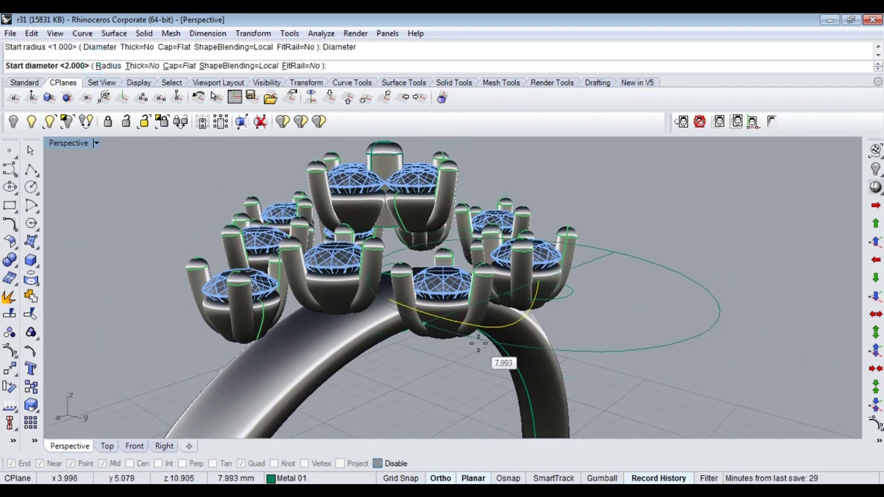
type("1")
key("Return")
key("Return")
key("ctrl+z")
key("Return")
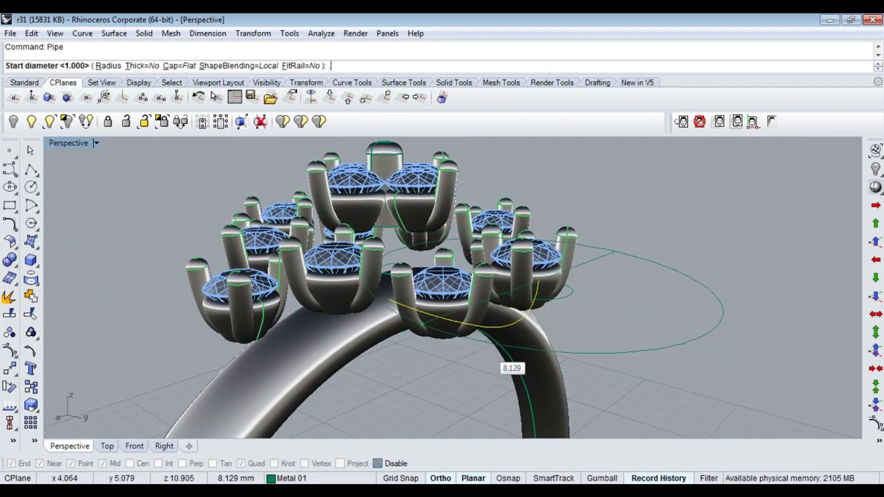
key("Return")
key("Return")
right_click_drag(516, 323, 496, 360)
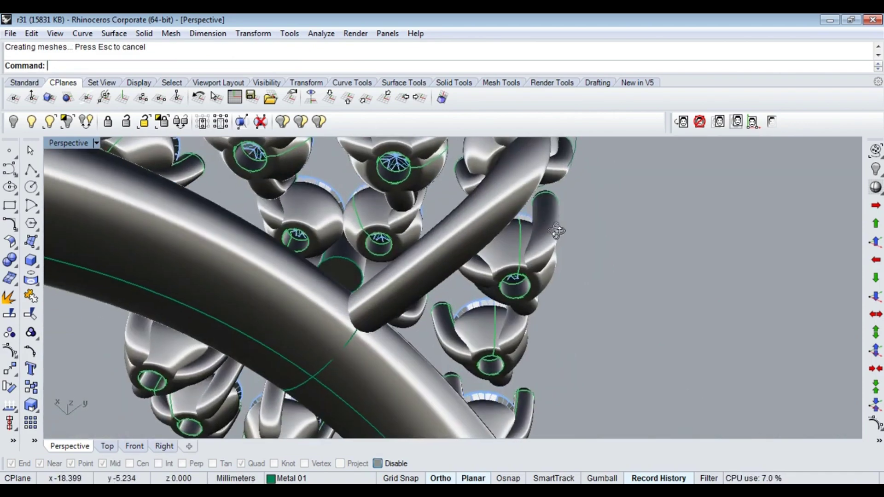
In wireframe Top view, copy the branch curve to a new position.
key("ctrl+alt+w")
left_click(492, 328)
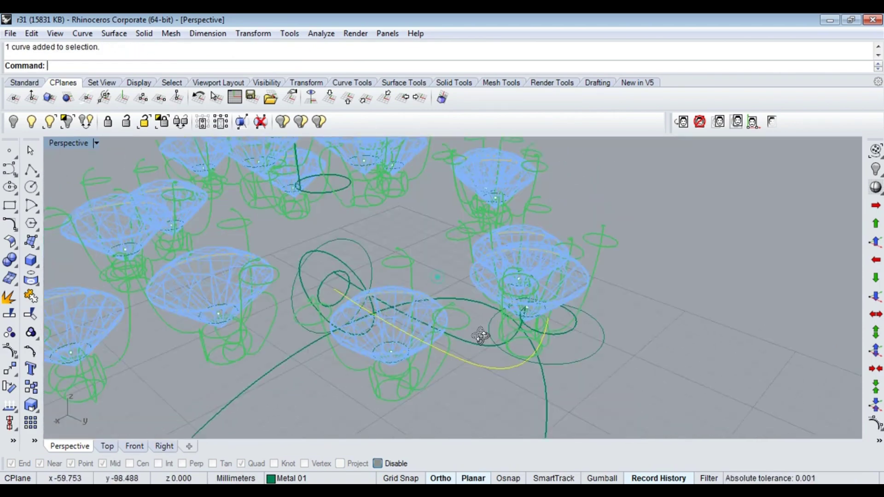
key("ctrl+F1")
scroll(548, 243, "up", 2)
scroll(526, 239, "up", 4)
type("C")
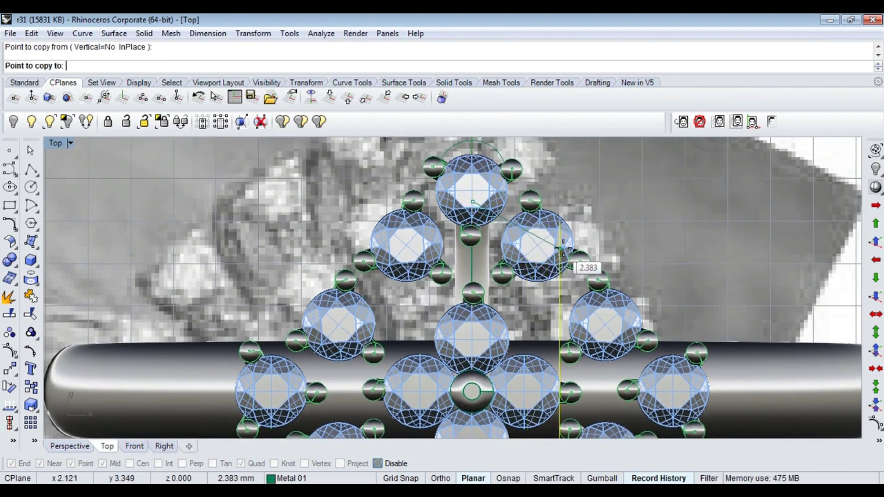
left_click(557, 252)
key("Return")
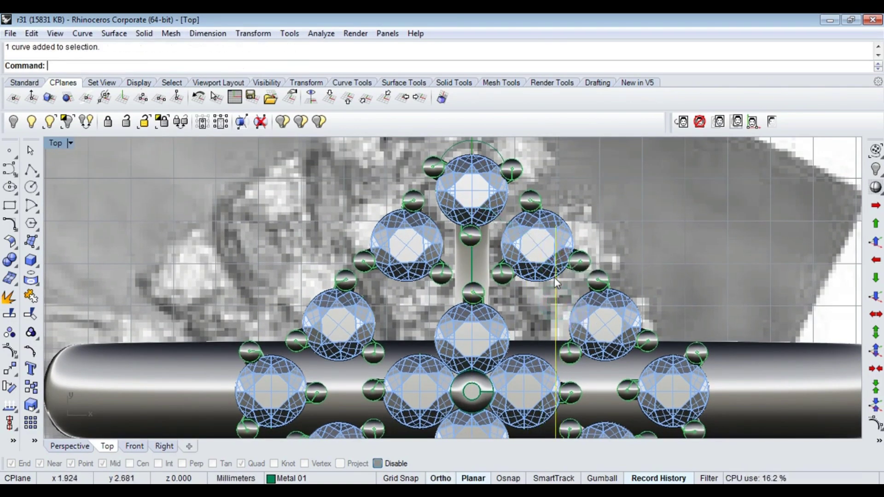
Rotate the copied curve toward the neighbouring upper-right setting.
type("Rotate")
key("Return")
left_click(697, 254)
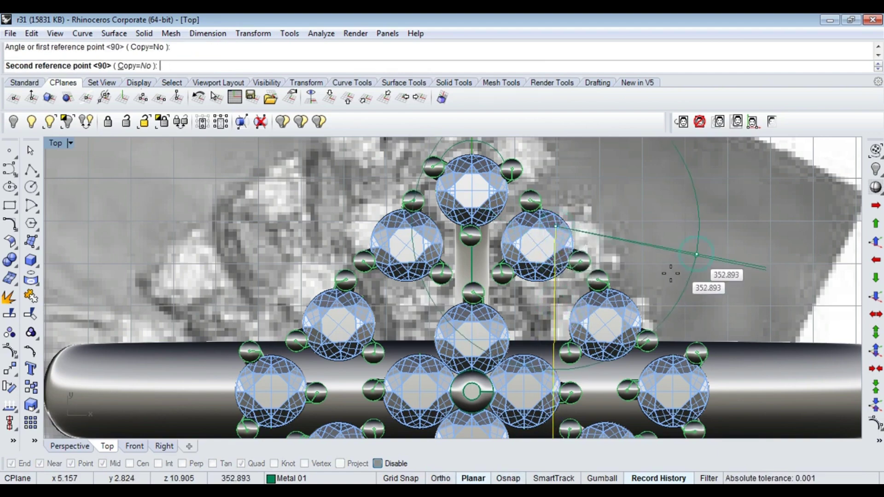
left_click(647, 285)
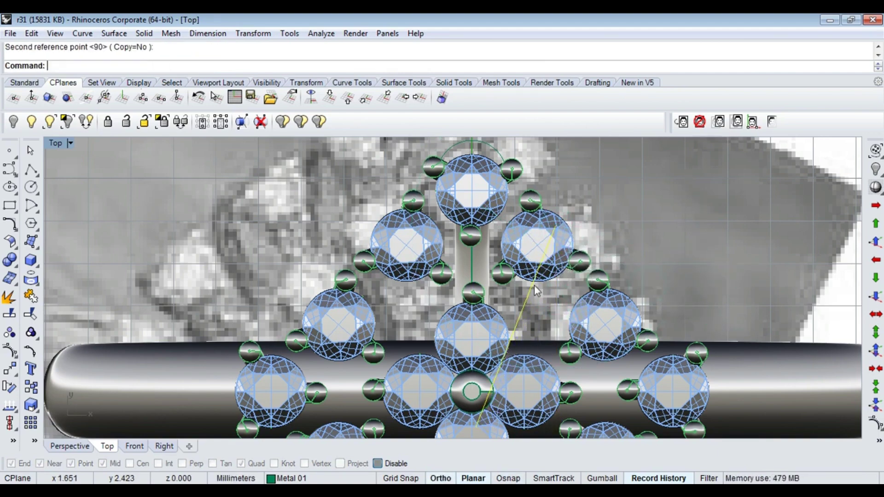
Reshape the copied curve by moving a control point, then begin a 0.8 pipe along it.
key("F10")
scroll(523, 300, "up", 3)
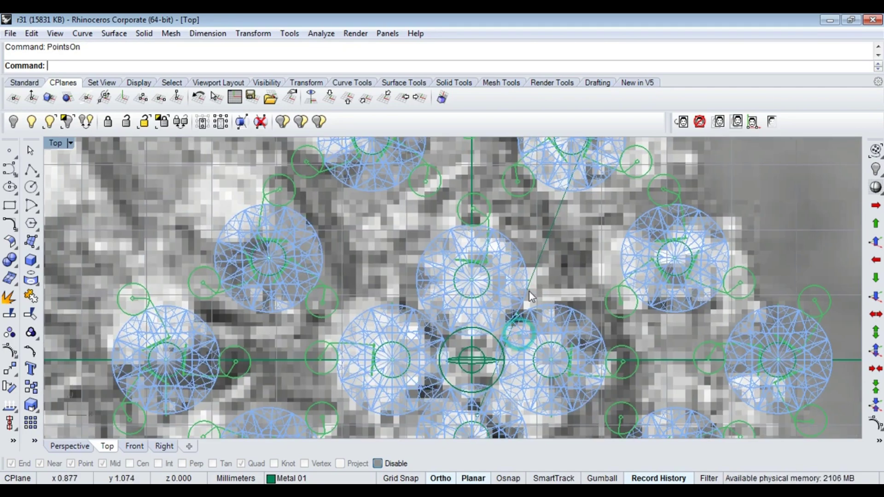
scroll(367, 388, "up", 3)
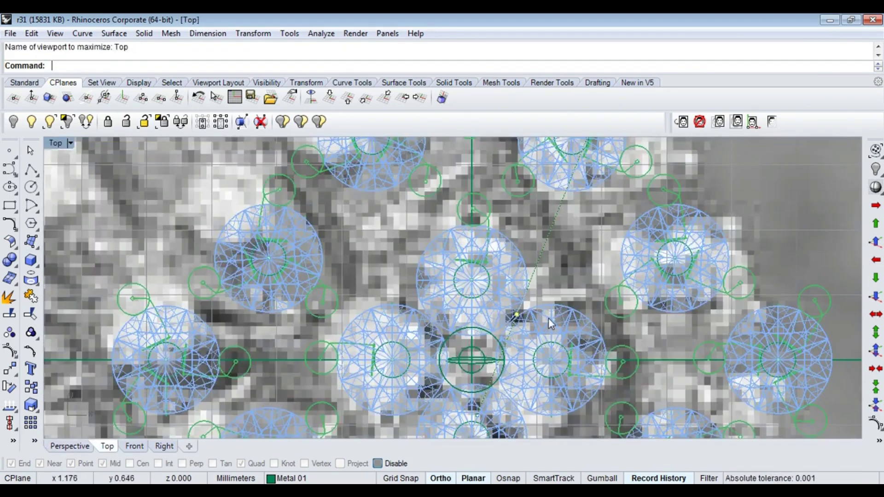
type("m")
key("Return")
left_click(577, 260)
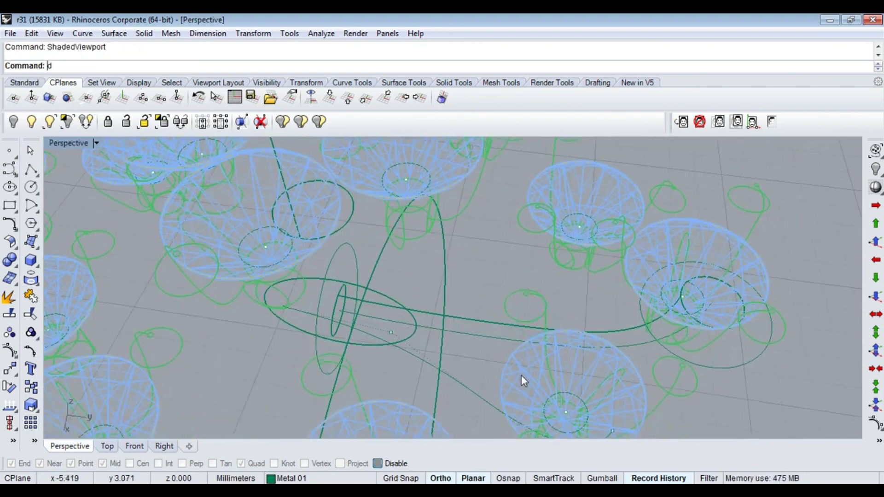
right_click_drag(521, 375, 612, 270)
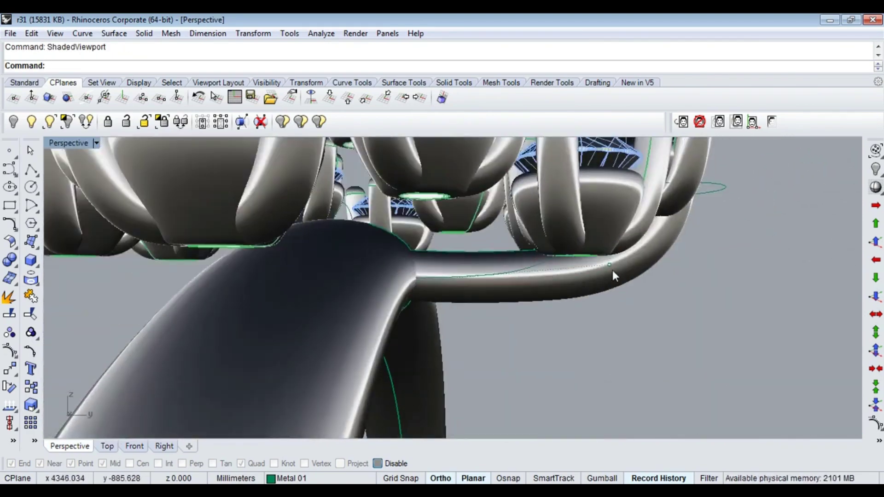
left_click(609, 265)
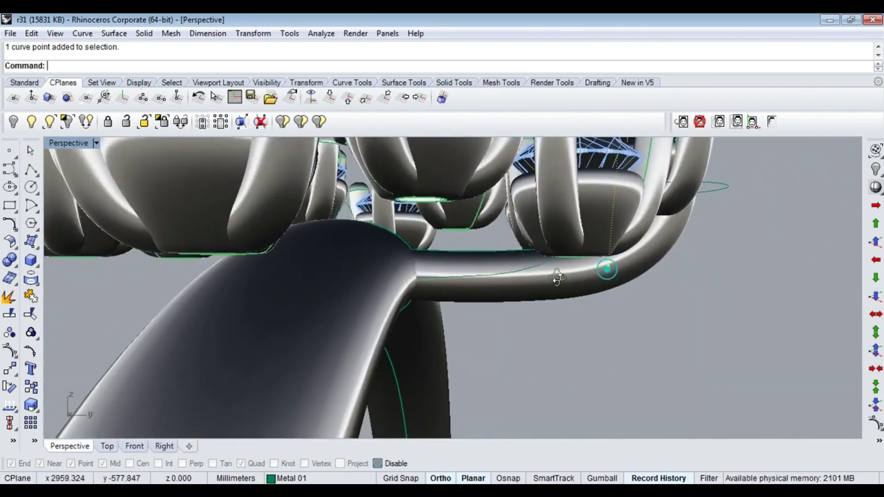
right_click_drag(612, 270, 504, 328)
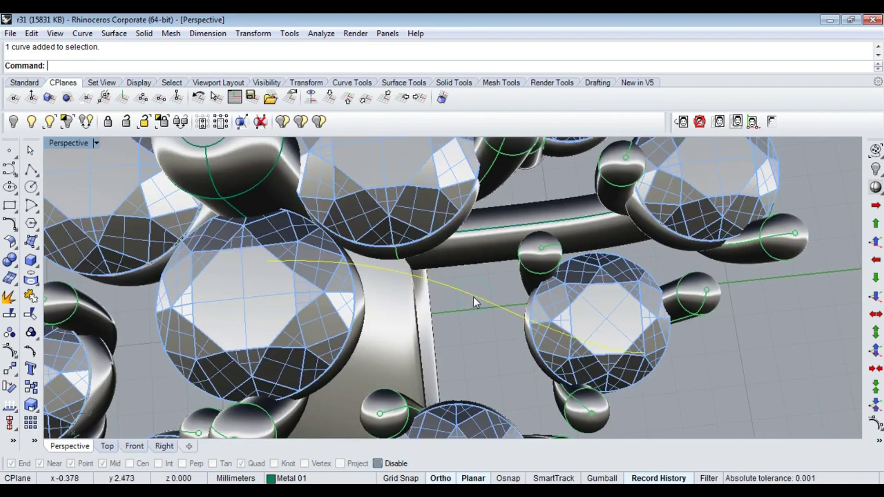
key("ctrl+F1")
type("pipe")
key("Return")
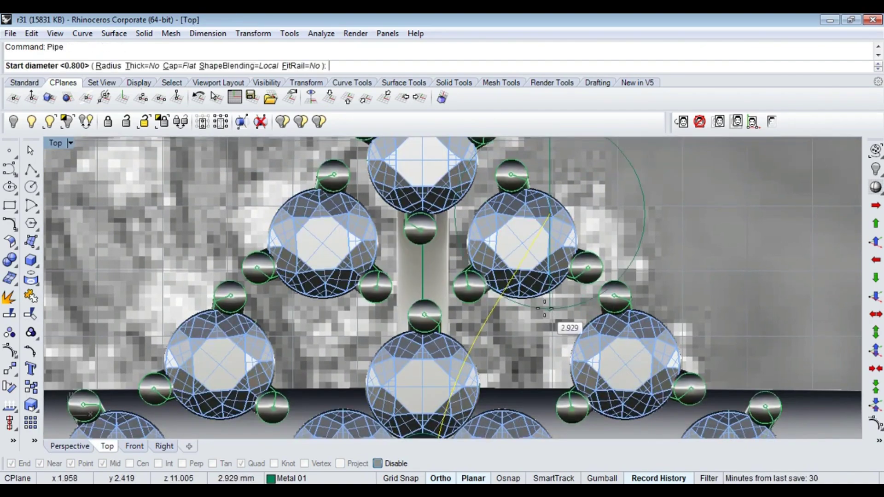
Accept the pipe diameter and shift a point, then undo the pipe after checking in perspective.
key("Return")
key("Return")
type("move")
key("Return")
scroll(532, 275, "up", 3)
left_click(552, 240)
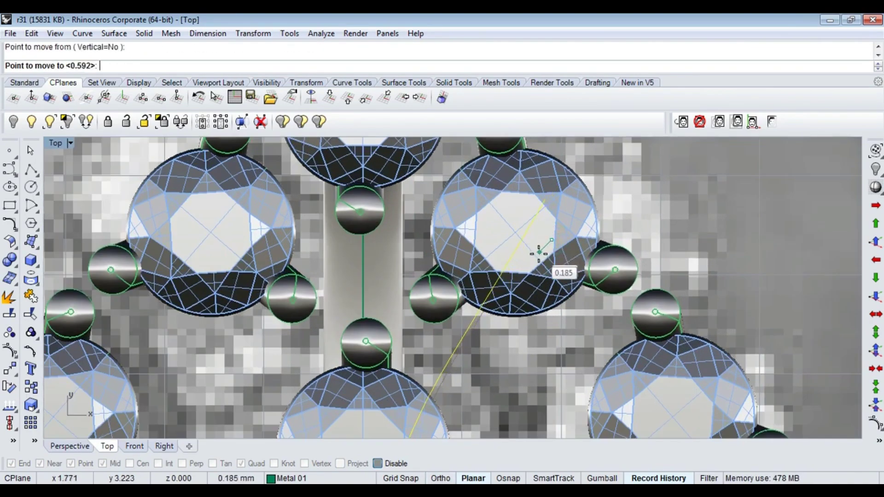
left_click(541, 259)
scroll(480, 377, "down", 3)
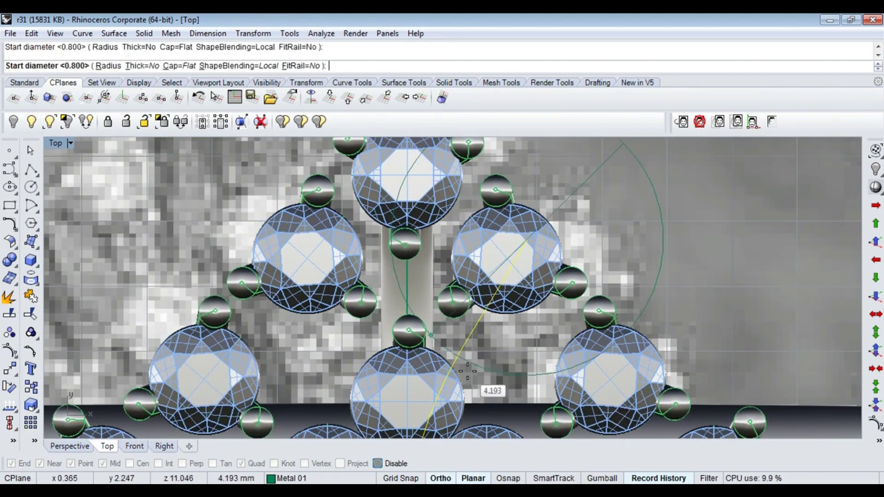
scroll(468, 368, "down", 3)
key("ctrl+F4")
mouse_move(543, 287)
right_mouse_down()
mouse_move(521, 225)
mouse_move(529, 255)
right_mouse_up()
key("ctrl+z")
Split the branch curve at a point under the head and select one piece.
type("split")
key("Return")
type("p")
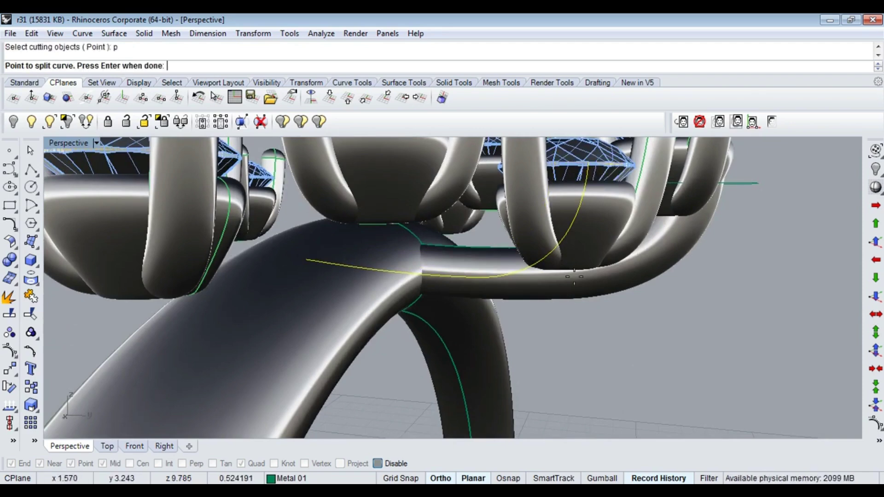
left_click(595, 194)
key("Return")
left_click(506, 274, "ctrl")
right_click_drag(506, 274, 526, 274)
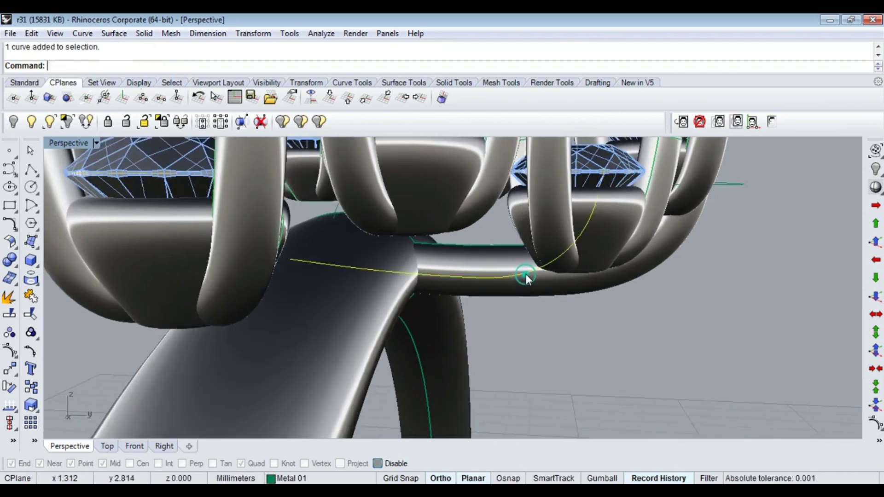
Run a pipe with default diameters along the selected curve piece.
type("pipe")
key("Return")
key("Return")
key("Return")
key("Return")
mouse_move(502, 333)
right_mouse_down()
mouse_move(507, 260)
mouse_move(544, 320)
right_mouse_up()
key("F10")
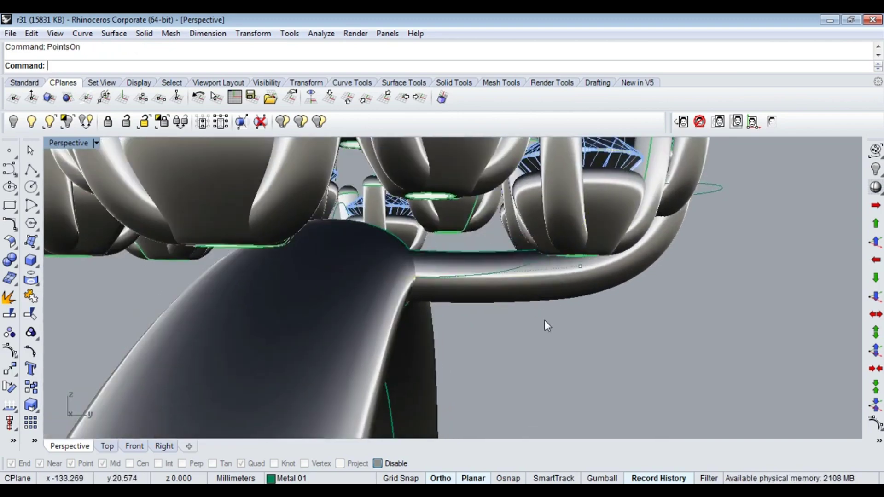
right_click_drag(680, 299, 647, 306)
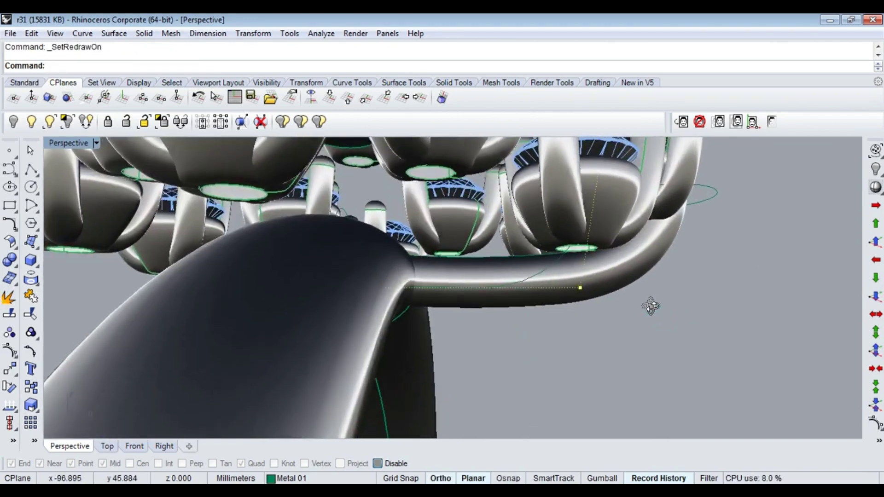
Move the new branch pipe into position in the Top view.
key("ctrl+F1")
scroll(498, 316, "up", 5)
left_click(533, 300)
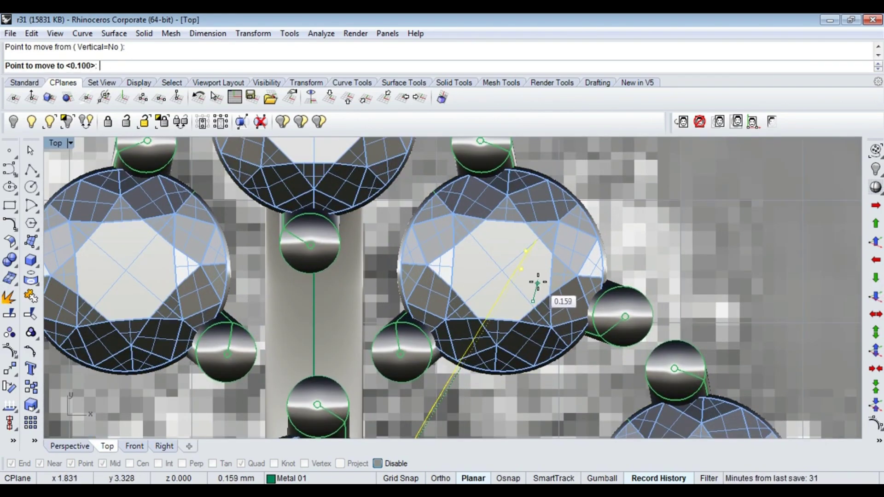
left_click(539, 282)
scroll(534, 292, "down", 5)
key("ctrl+F4")
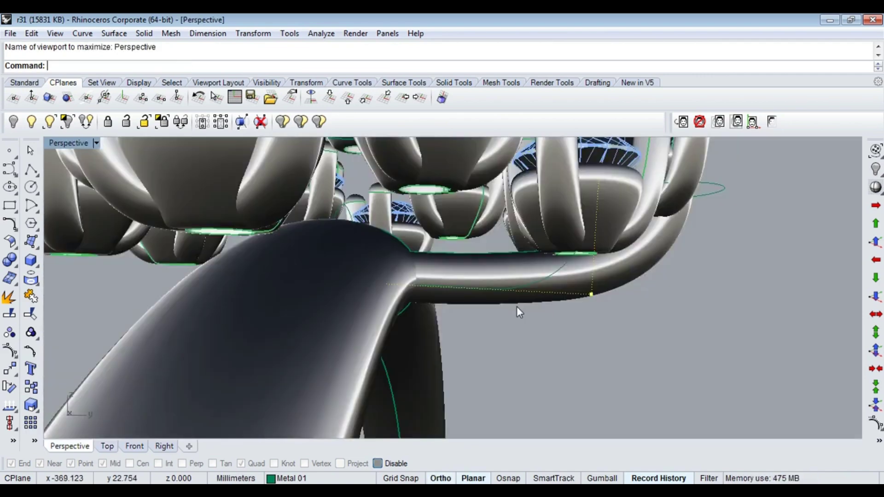
scroll(515, 306, "down", 5)
scroll(500, 301, "up", 2)
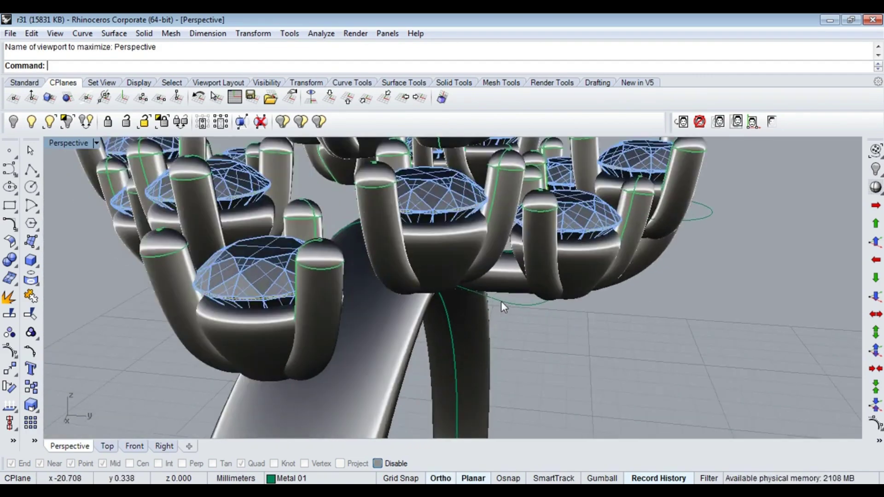
Pipe the curve rising from the shank to a setting and select the new pipe.
type("Pipe")
key("Return")
key("Return")
key("Return")
mouse_move(547, 340)
right_mouse_down()
mouse_move(440, 232)
mouse_move(464, 238)
right_mouse_up()
left_click(464, 237)
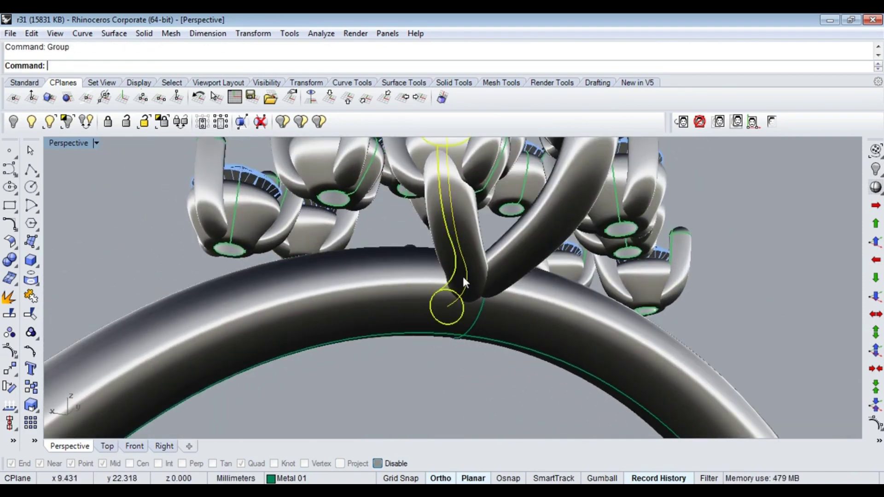
Mirror the new pipe about the origin to the opposite side of the head.
key("ctrl+F1")
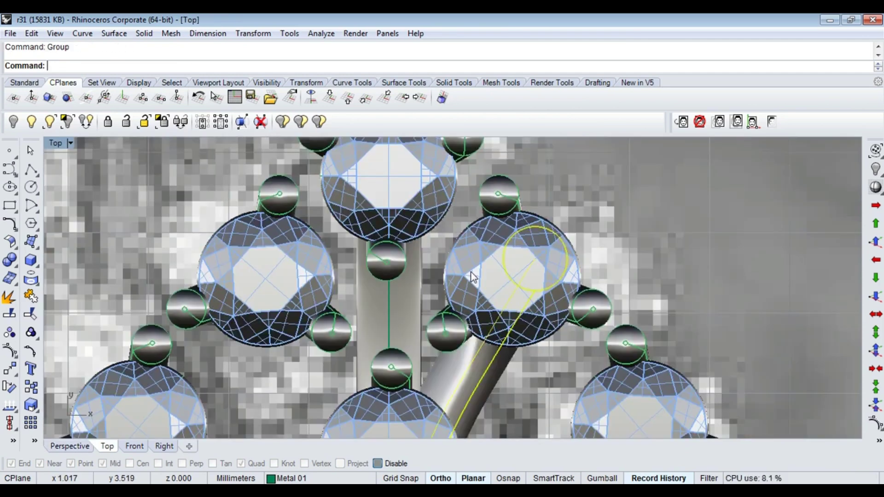
type("0")
key("Return")
left_click(429, 226)
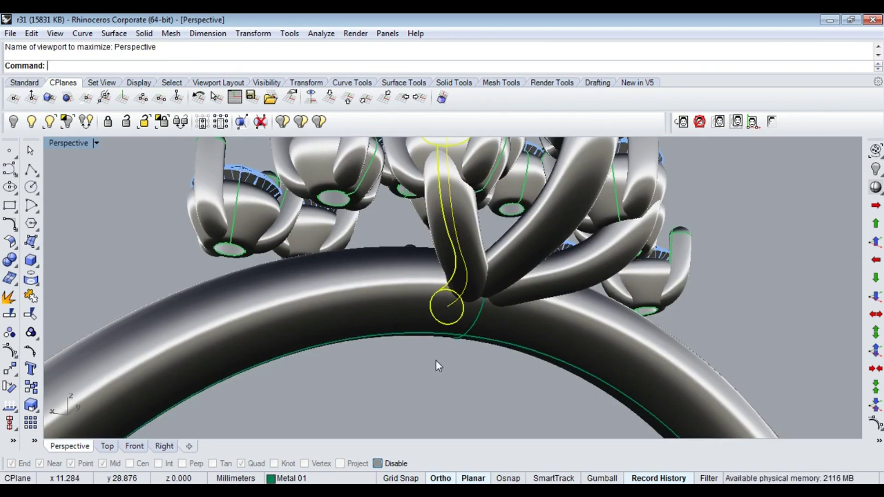
mouse_move(499, 336)
right_mouse_down()
mouse_move(480, 326)
mouse_move(456, 329)
mouse_move(566, 366)
right_mouse_up()
key("ctrl+F1")
scroll(510, 342, "down", 3)
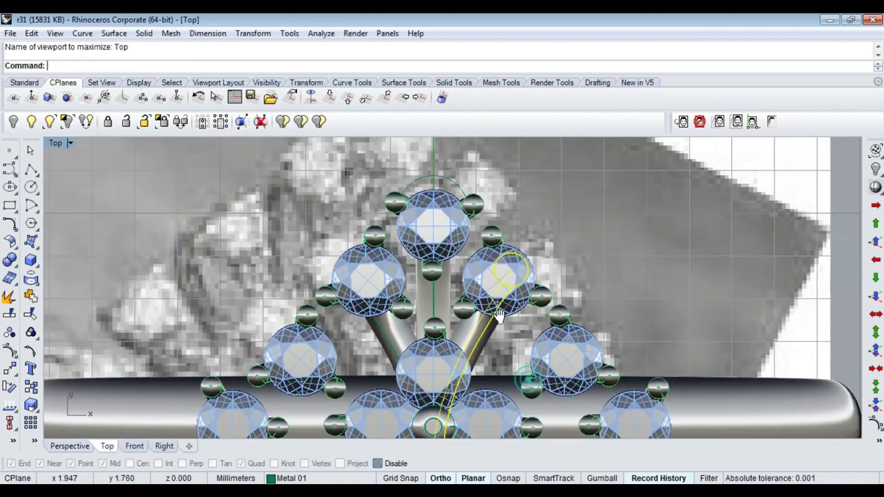
left_click(553, 281)
scroll(524, 292, "up", 3)
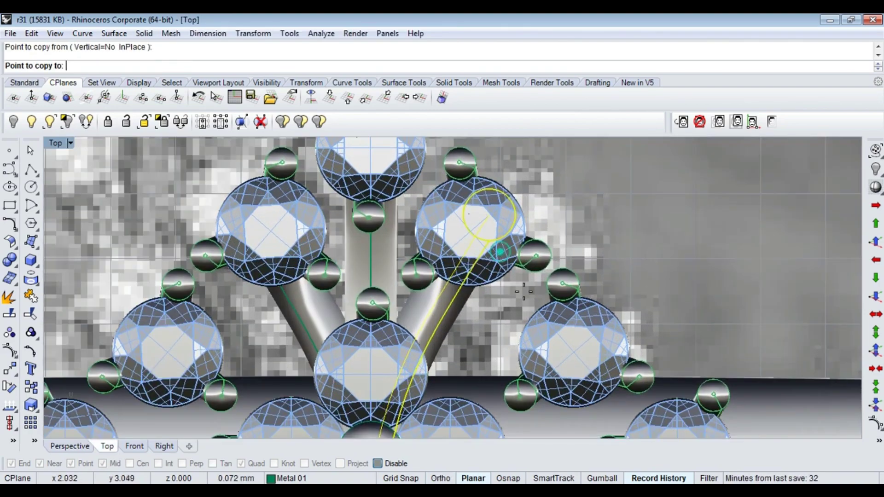
Place the copied curve, then delete the old yellow branch curve and its pipe.
left_click(599, 370)
key("ctrl+F4")
mouse_move(540, 313)
right_mouse_down()
mouse_move(635, 287)
mouse_move(468, 310)
right_mouse_up()
scroll(469, 310, "up", 5)
left_click(471, 329)
left_click(474, 332)
key("Delete")
key("ctrl+z")
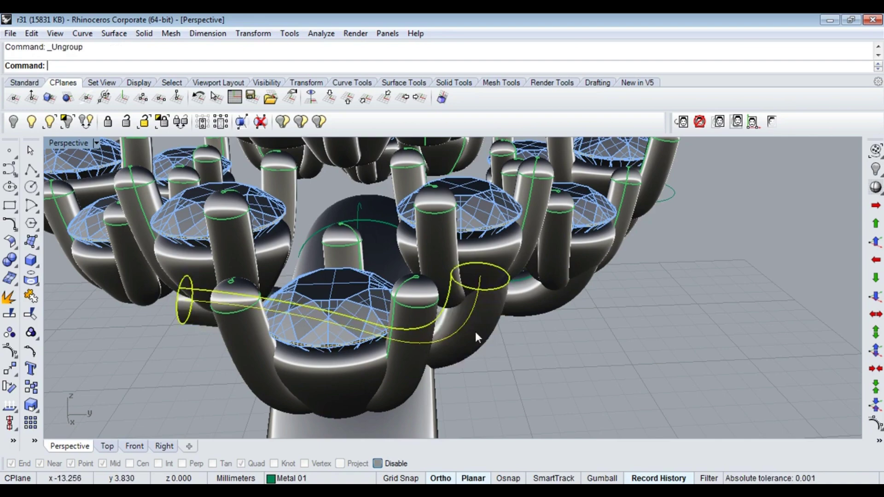
key("Delete")
Split the branch curve at a picked point and select one piece.
key("F10")
left_click(458, 320)
mouse_move(458, 321)
right_mouse_down()
mouse_move(540, 231)
mouse_move(465, 292)
right_mouse_up()
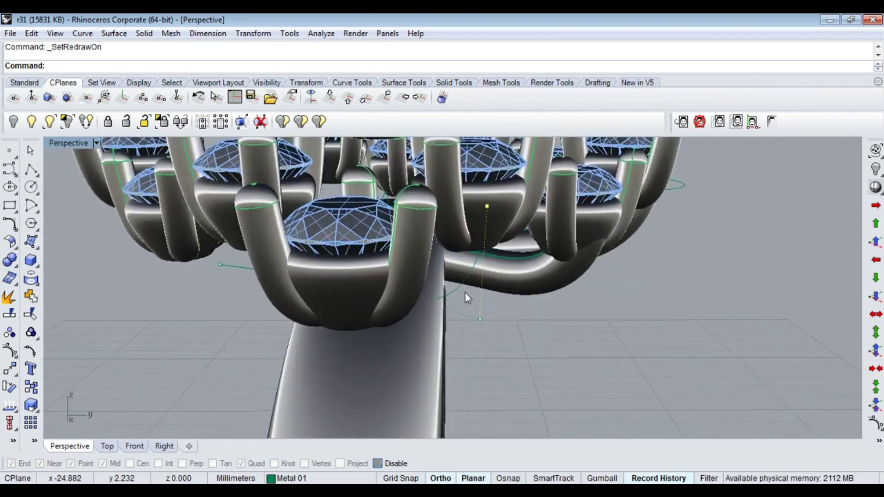
right_click_drag(419, 319, 451, 298)
key("Return")
type("p")
key("Return")
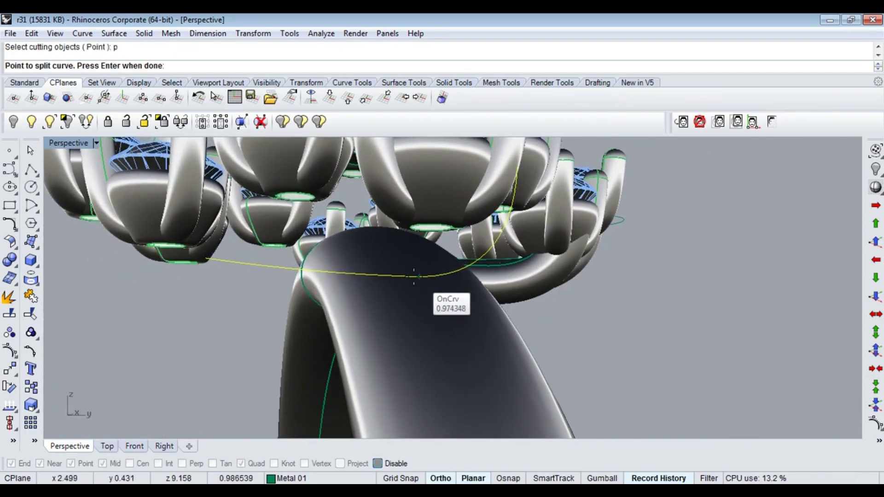
left_click(417, 276)
key("Return")
mouse_move(477, 283)
right_mouse_down()
mouse_move(534, 294)
mouse_move(380, 223)
mouse_move(451, 351)
right_mouse_up()
left_click(543, 277)
type("ipe")
Pipe the selected piece with default diameters and group the pipe with its curve.
key("Return")
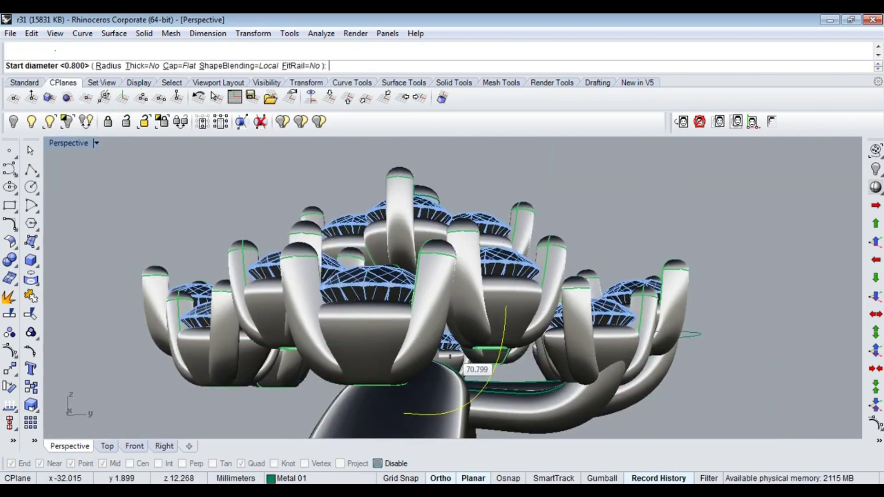
key("Return")
key("Return")
key("Return")
mouse_move(542, 390)
right_mouse_down()
mouse_move(429, 316)
mouse_move(500, 336)
mouse_move(376, 280)
mouse_move(461, 328)
right_mouse_up()
left_click(377, 281)
key("ctrl+g")
key("ctrl+F1")
scroll(415, 270, "up", 2)
scroll(415, 274, "down", 2)
type("rotate")
key("Return")
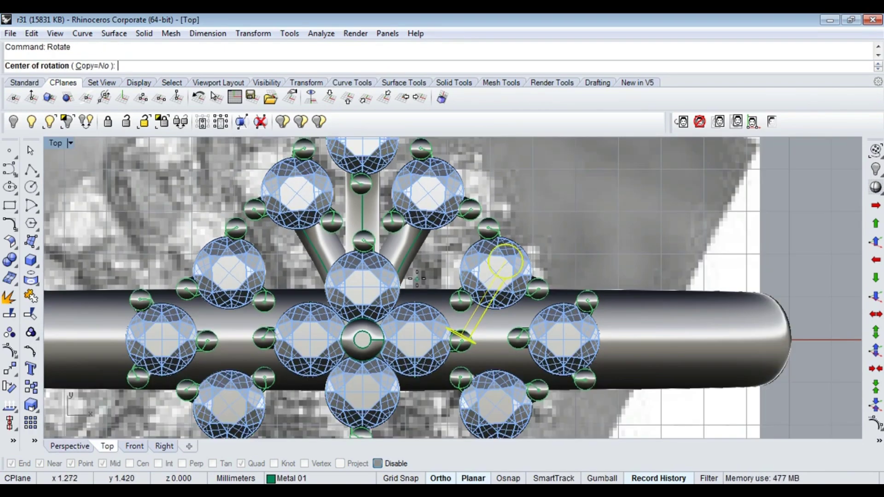
Copy the grouped branch beside the outer setting in Top view.
left_click(363, 339)
left_click(506, 263)
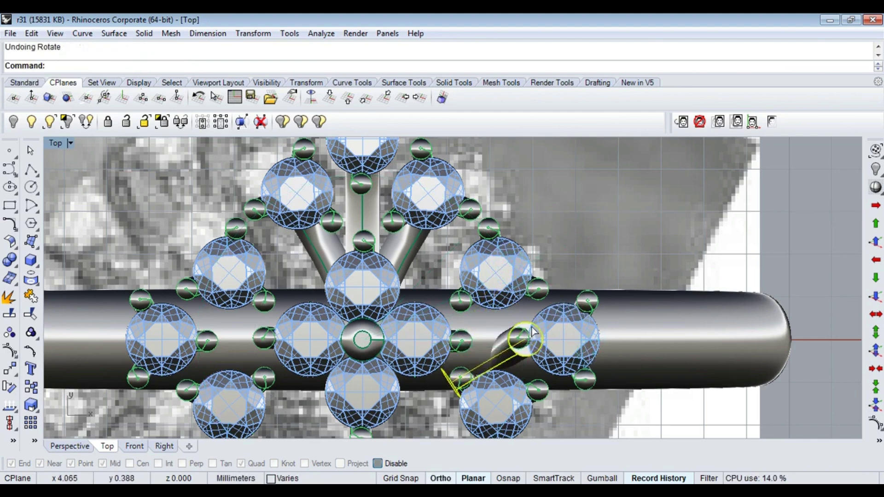
left_click(526, 250)
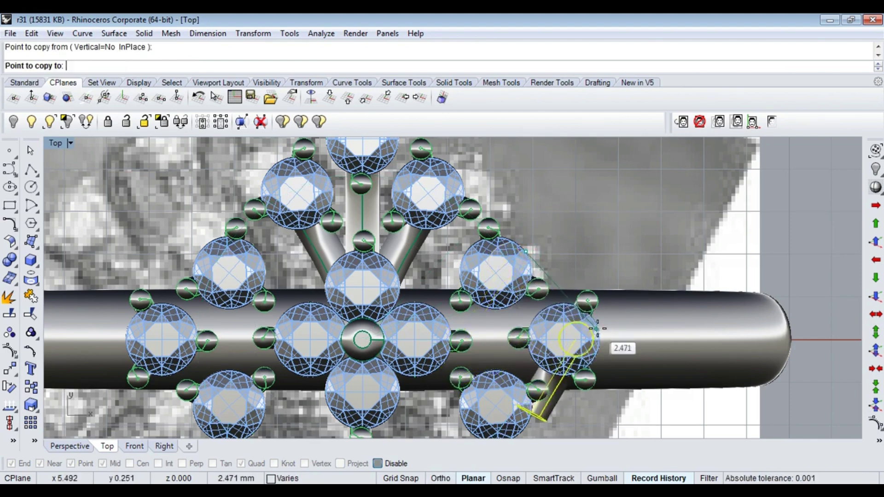
left_click(598, 329)
key("Return")
Rotate the copied branch about the setting and nudge its curve into place.
scroll(591, 318, "up", 3)
type("rotate")
key("Return")
left_click(591, 304)
left_click(704, 287)
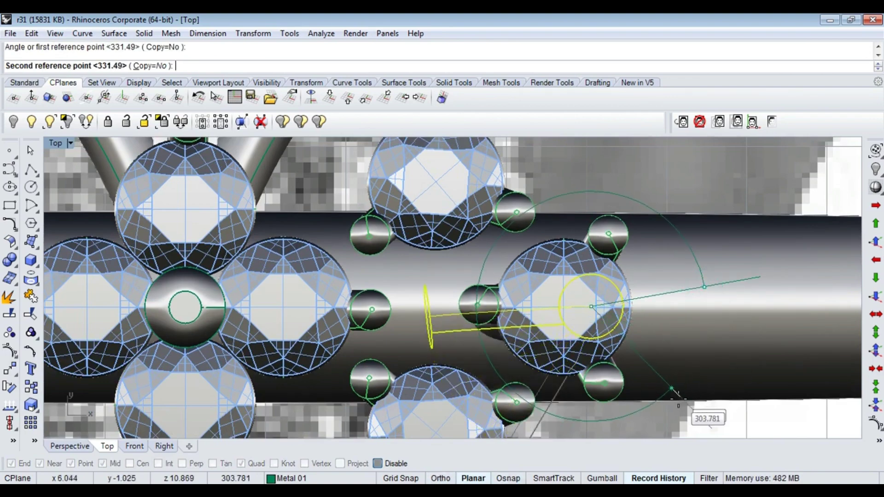
key("ctrl+F4")
right_click_drag(608, 358, 646, 334)
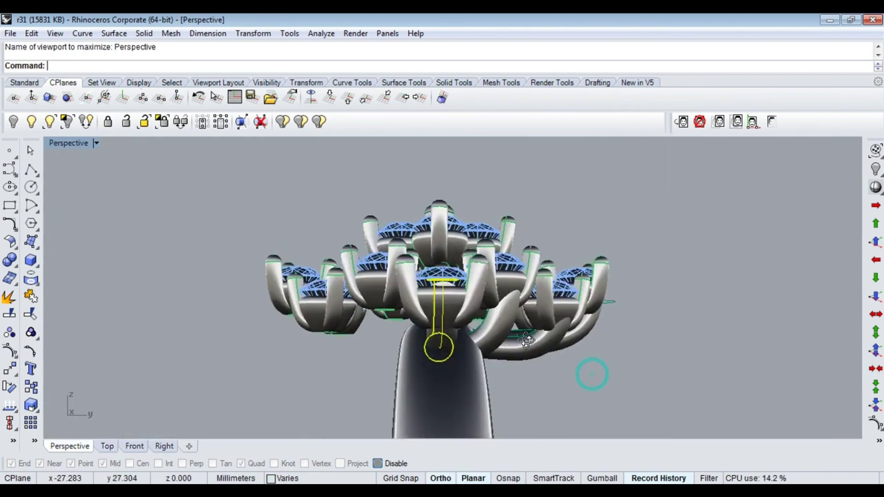
scroll(645, 333, "up", 3)
left_click(876, 296)
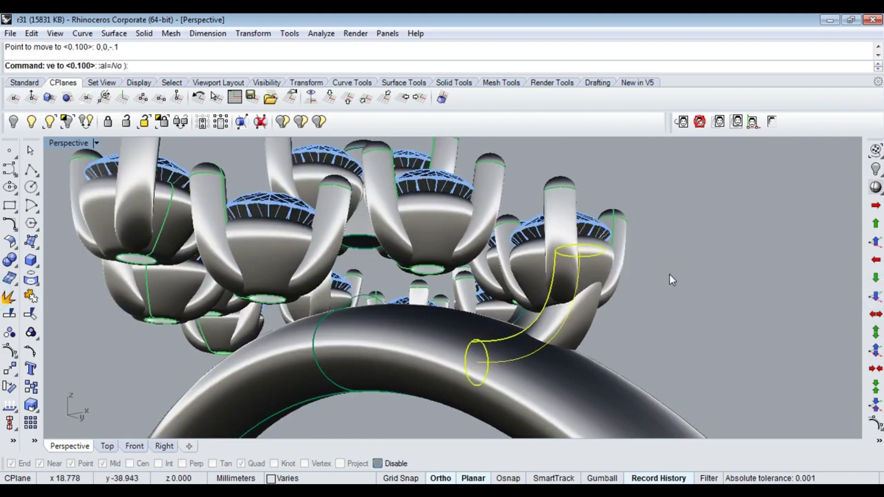
right_click_drag(660, 289, 687, 304)
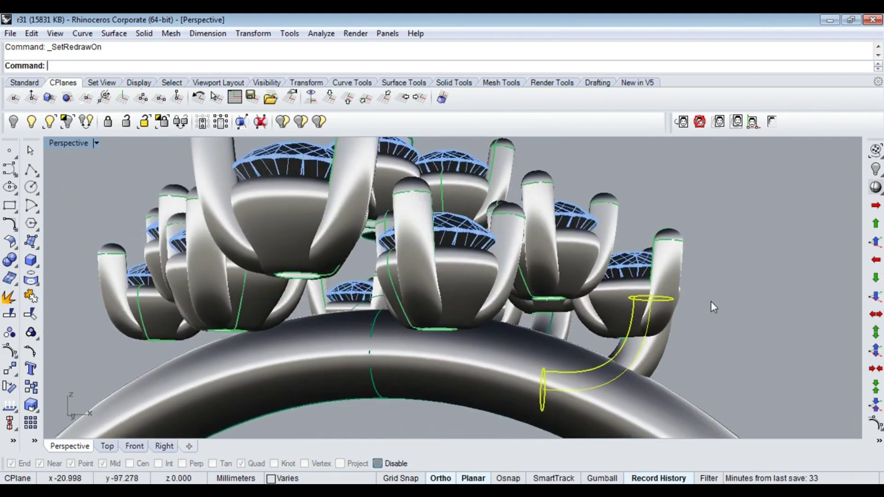
Move the branch twice in Front view to set its final height.
key("ctrl+F2")
scroll(606, 297, "up", 3)
type("move")
key("Return")
scroll(628, 292, "up", 2)
left_click(644, 295)
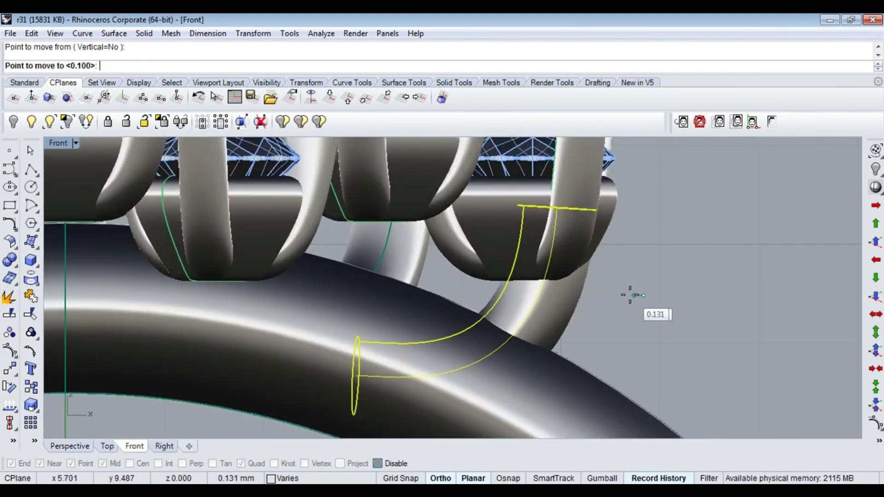
left_click(615, 296)
key("Return")
left_click(622, 281)
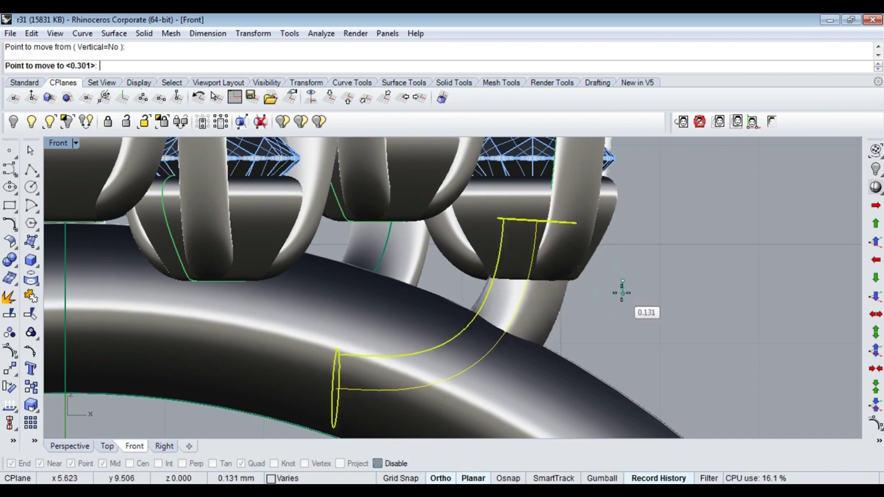
left_click(622, 293)
Mirror the new branch from the origin to the other side of the head.
key("ctrl+F4")
mouse_move(553, 289)
right_mouse_down()
mouse_move(311, 309)
mouse_move(558, 314)
right_mouse_up()
key("ctrl+F2")
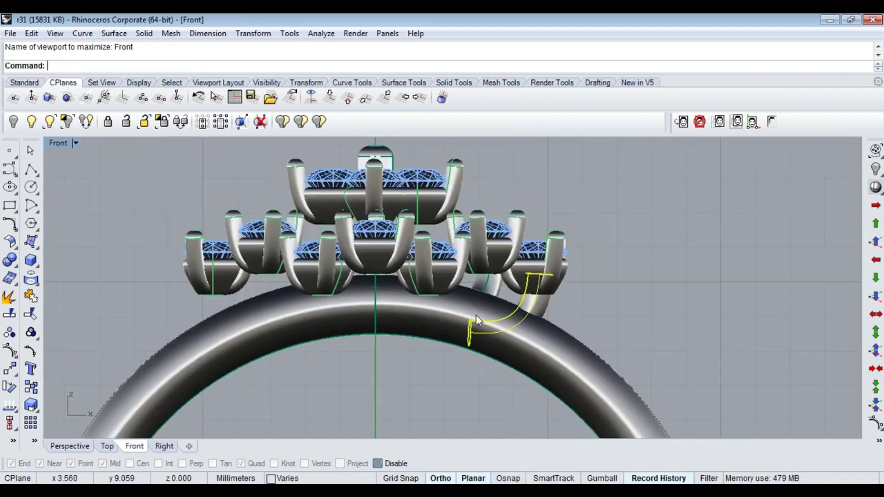
scroll(476, 315, "down", 2)
key("Return")
left_click(425, 228)
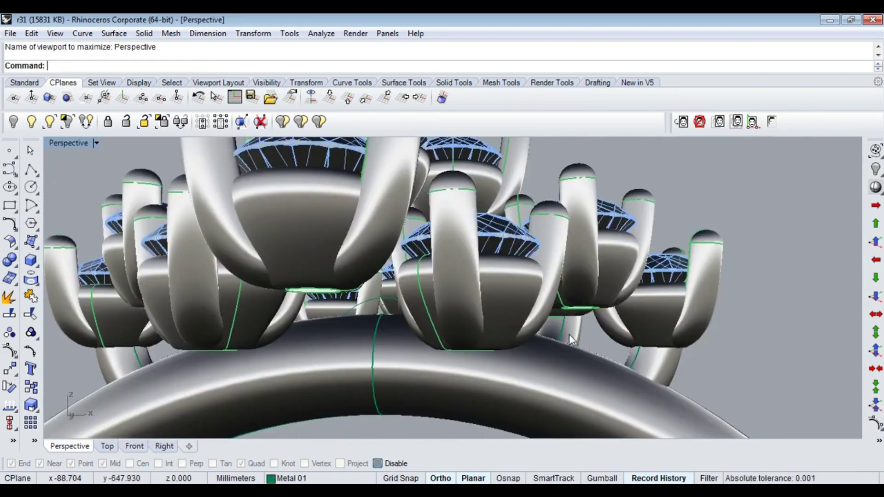
Select the yellow branch curve without the pipe and set a mirror plane in Top view.
mouse_move(565, 319)
right_mouse_down()
mouse_move(507, 352)
mouse_move(479, 342)
mouse_move(631, 343)
mouse_move(485, 325)
mouse_move(422, 366)
mouse_move(539, 296)
mouse_move(551, 350)
mouse_move(619, 366)
mouse_move(530, 317)
mouse_move(510, 319)
mouse_move(518, 324)
right_mouse_up()
left_click(507, 352)
scroll(551, 350, "down", 3)
left_click(529, 316, "ctrl")
key("ctrl+F1")
scroll(524, 322, "down", 2)
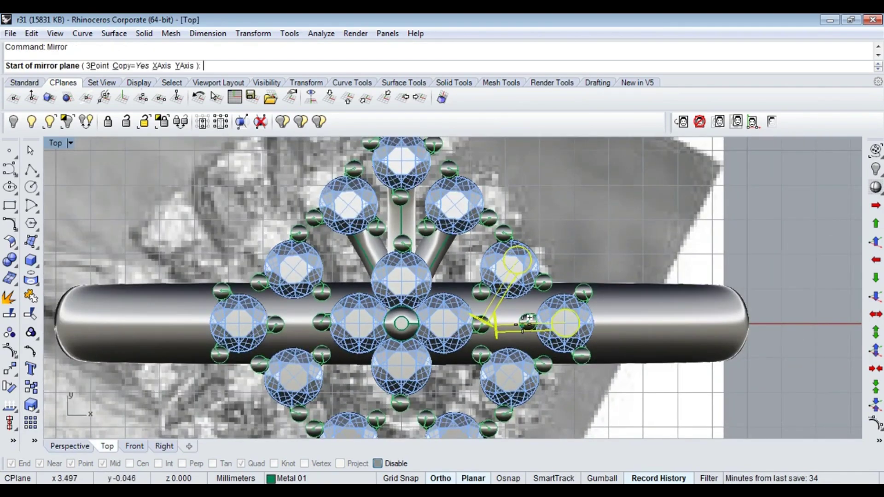
left_click(473, 269)
key("ctrl+F4")
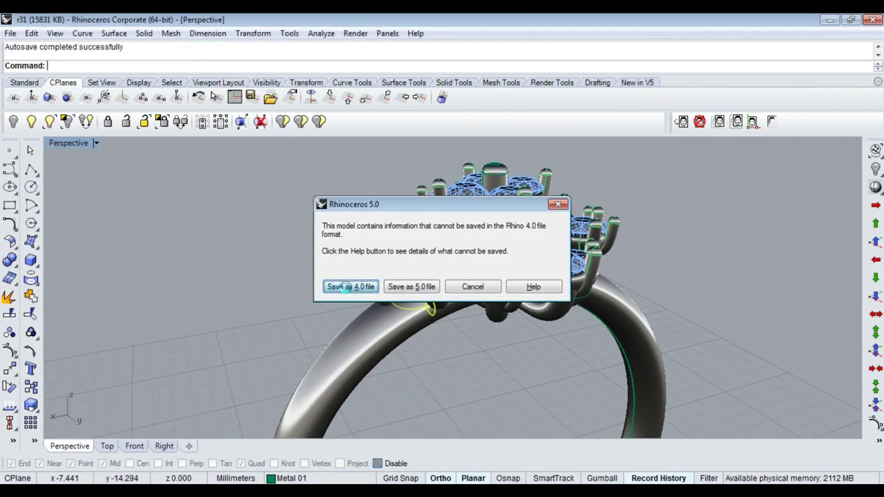
Save the model as a Rhino 4 file and orbit around the ring.
left_click(345, 287)
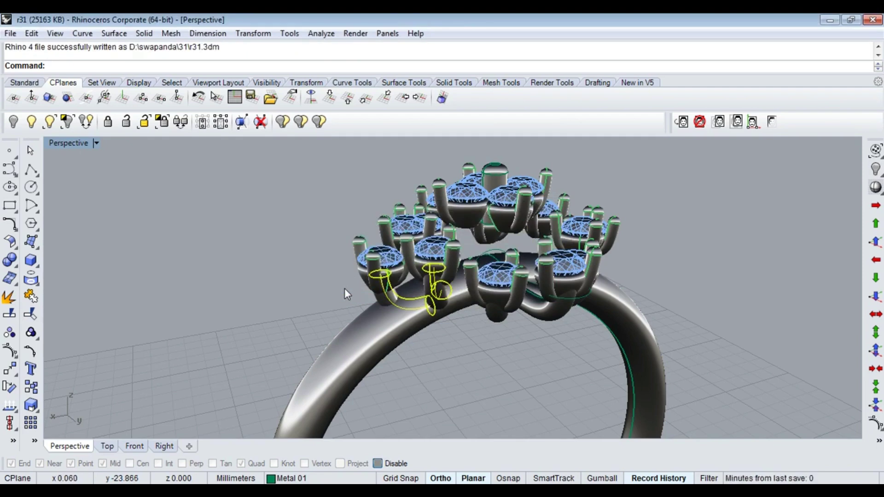
scroll(523, 328, "up", 3)
mouse_move(429, 287)
right_mouse_down()
mouse_move(561, 267)
mouse_move(482, 279)
right_mouse_up()
Mirror the selected support tubes across the head in Top view, then select the centre stone cluster.
key("ctrl+F1")
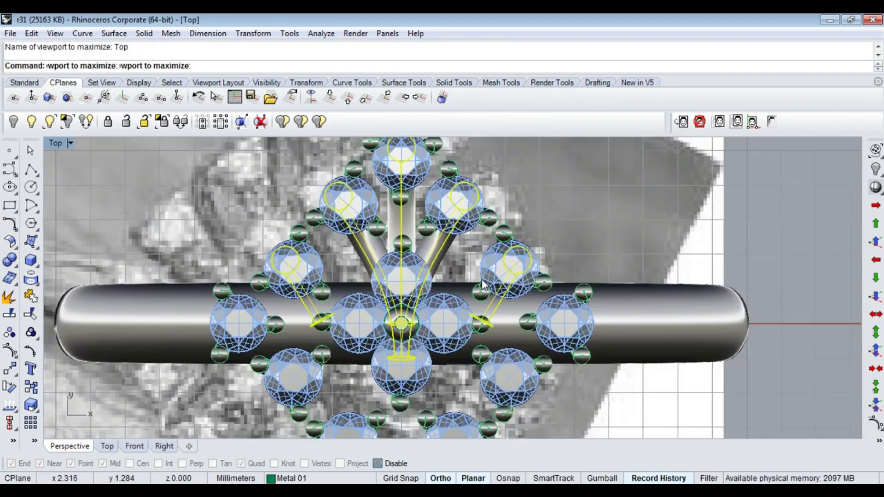
type("Mirror")
key("Return")
left_click(401, 323)
left_click(713, 221)
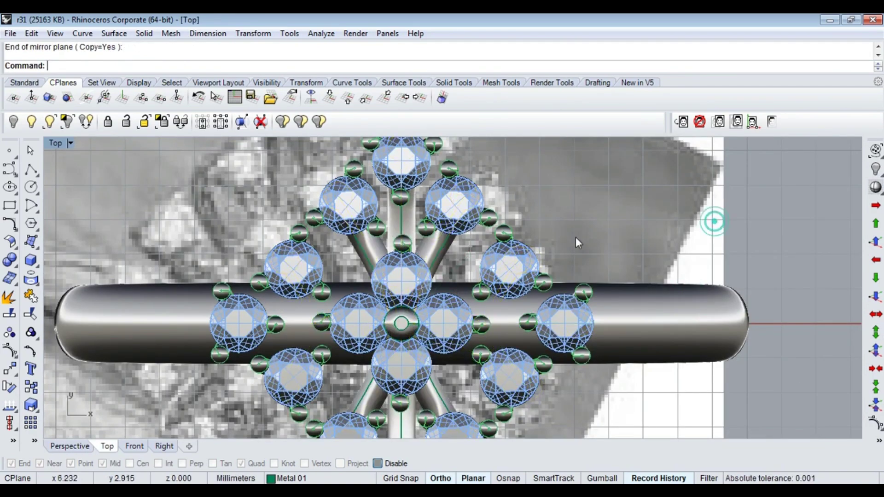
key("ctrl+F4")
mouse_move(556, 305)
right_mouse_down()
mouse_move(434, 305)
mouse_move(414, 239)
right_mouse_up()
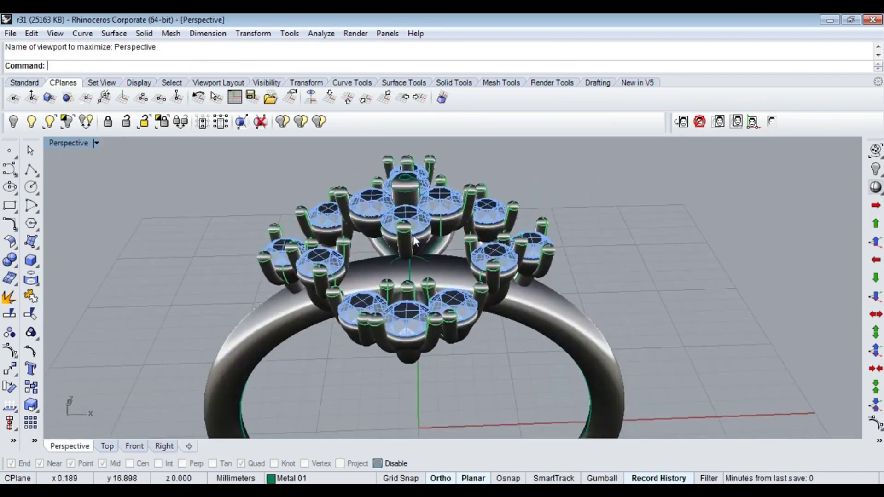
left_click(414, 239)
scroll(396, 228, "up", 3)
ExtrudeSrf the post's bottom disc downward through the shank.
scroll(396, 216, "up", 3)
scroll(395, 197, "up", 3)
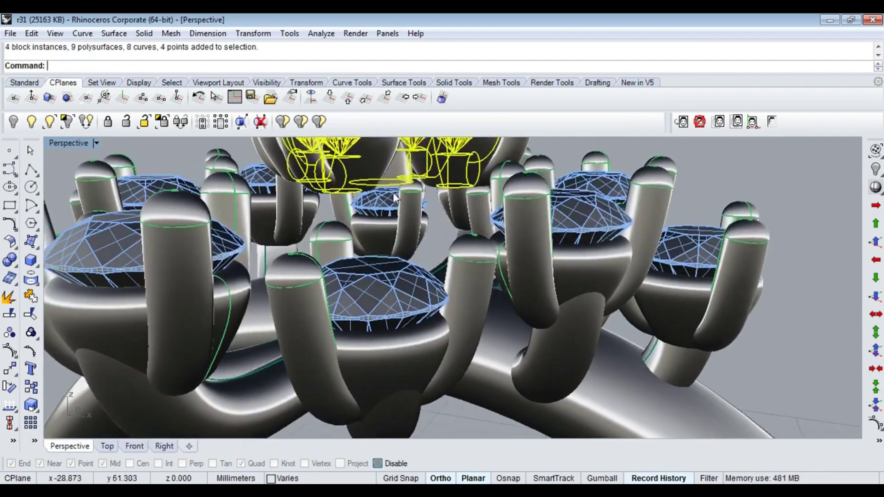
scroll(394, 197, "up", 3)
type("extrudesrf")
key("Return")
scroll(394, 189, "down", 3)
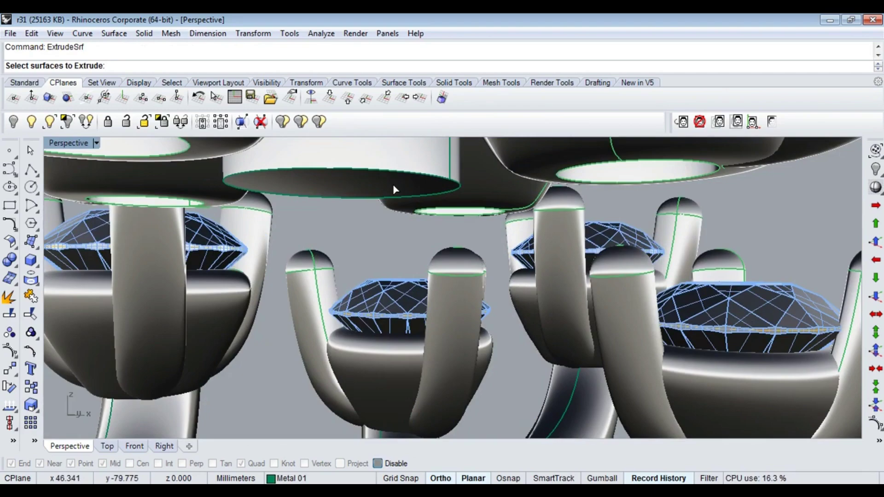
left_click(395, 189)
scroll(395, 189, "up", 3)
scroll(394, 189, "down", 5)
key("Return")
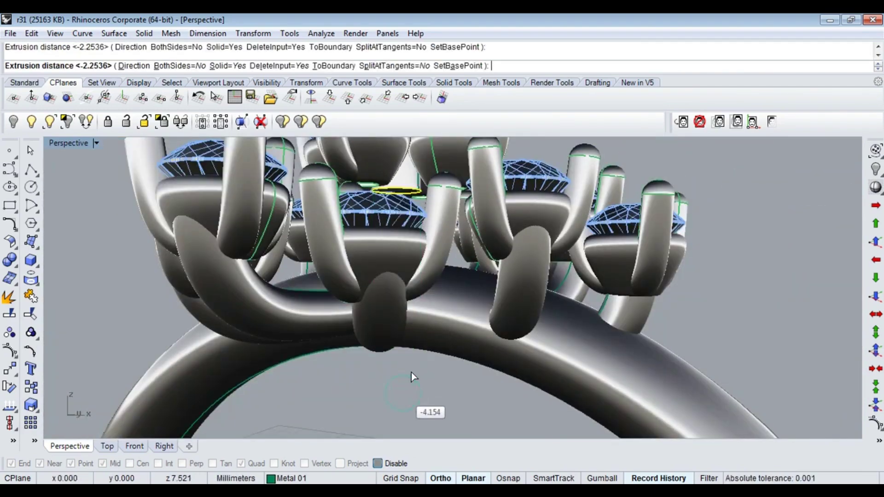
left_click(411, 372)
right_click_drag(411, 372, 426, 351)
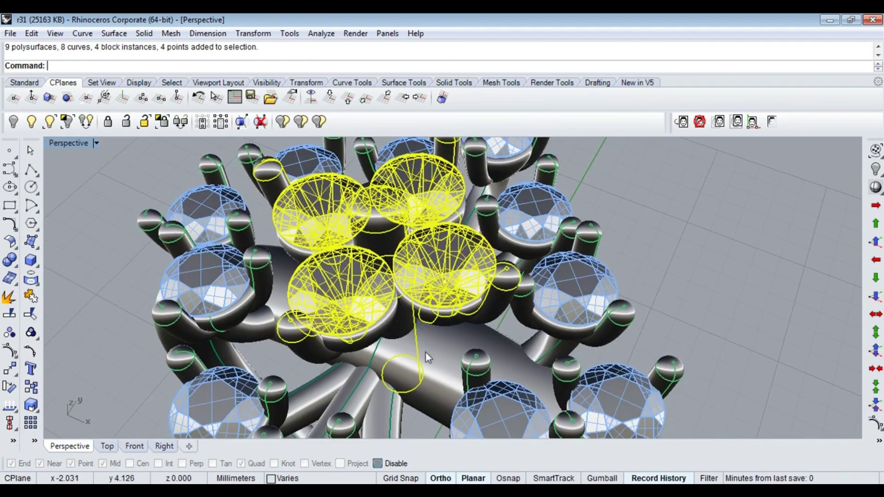
BooleanDifference the centre post from the shank to cut a hole.
scroll(426, 352, "up", 3)
scroll(408, 302, "up", 2)
left_click(445, 312)
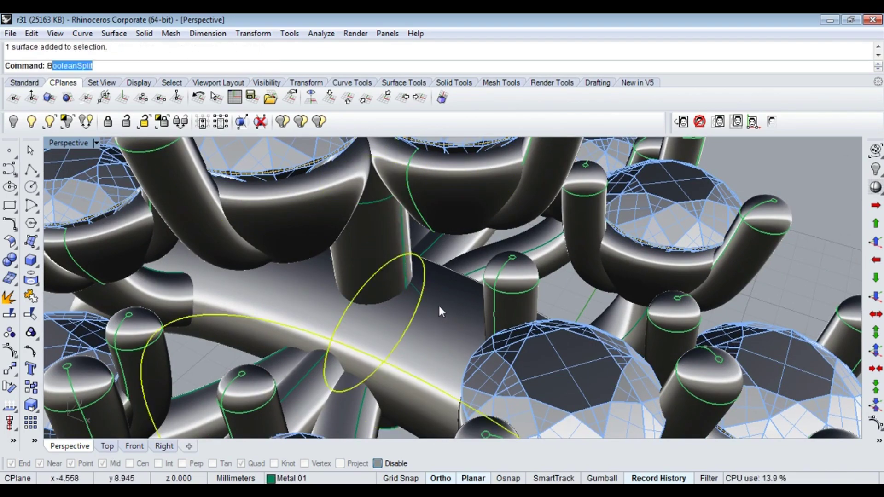
key("BackSpace")
key("BackSpace")
type("booleandifference")
key("Return")
left_click(403, 249)
key("Return")
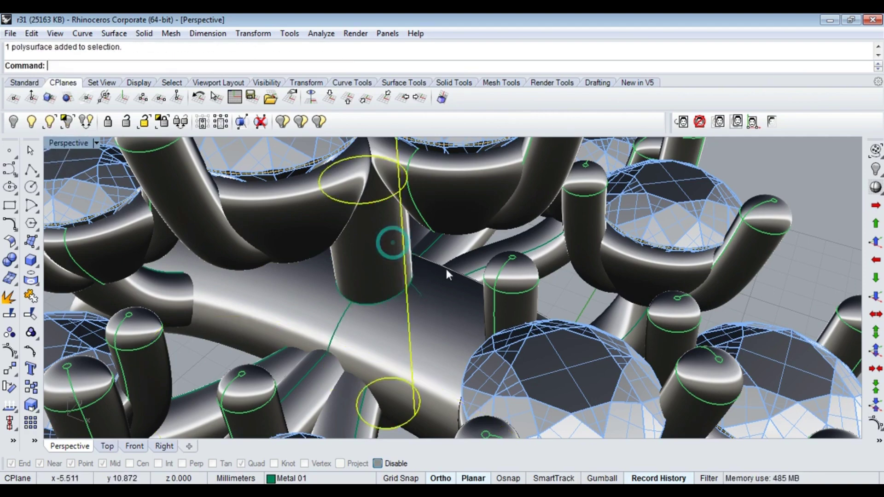
Hide the cluster parts to check the hole, undo, then hide the stone group above the post.
left_click(460, 190)
key("ctrl+h")
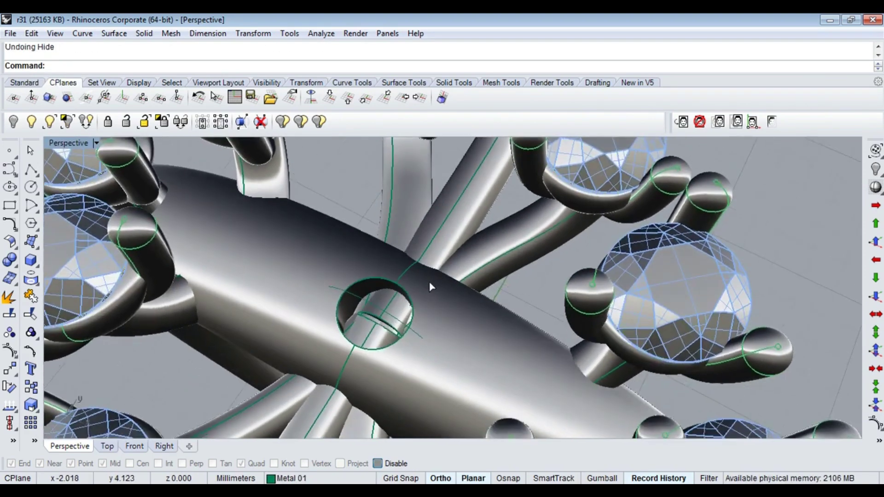
key("ctrl+z")
left_click(388, 244)
left_click(470, 193)
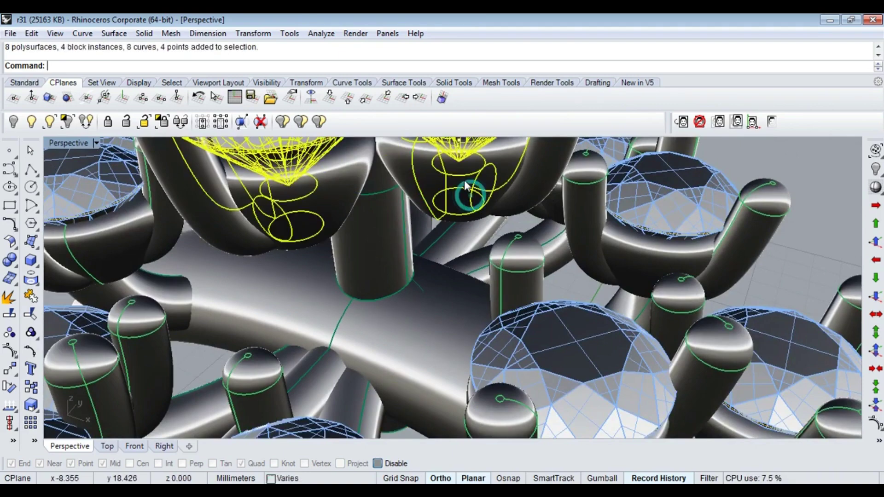
key("ctrl+h")
left_click(479, 248)
Finish subtracting the post from the shank, then select everything and maximize Top view.
scroll(396, 343, "down", 5)
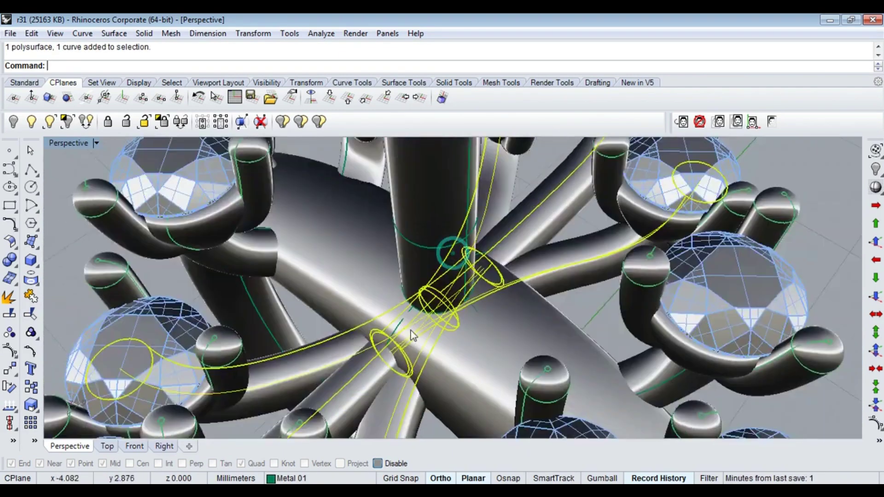
right_click_drag(396, 342, 420, 316)
left_click(435, 286)
key("Return")
right_click_drag(435, 286, 497, 201)
key("ctrl+a")
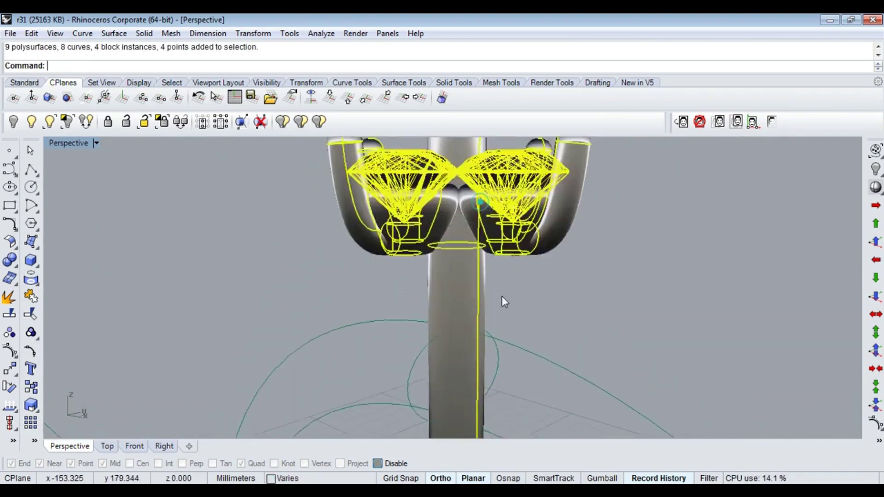
key("ctrl+F1")
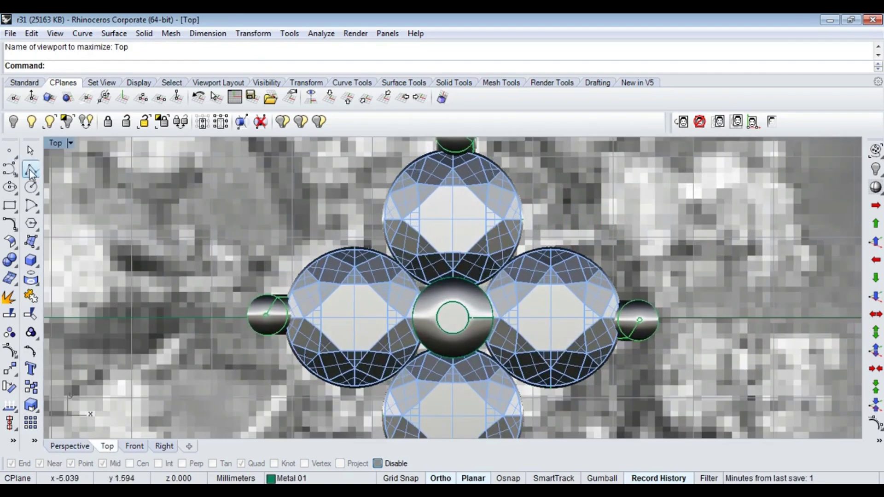
Draw a straight polyline from the ring centre toward the right setting.
left_click(30, 171)
scroll(460, 318, "up", 3)
scroll(424, 309, "up", 2)
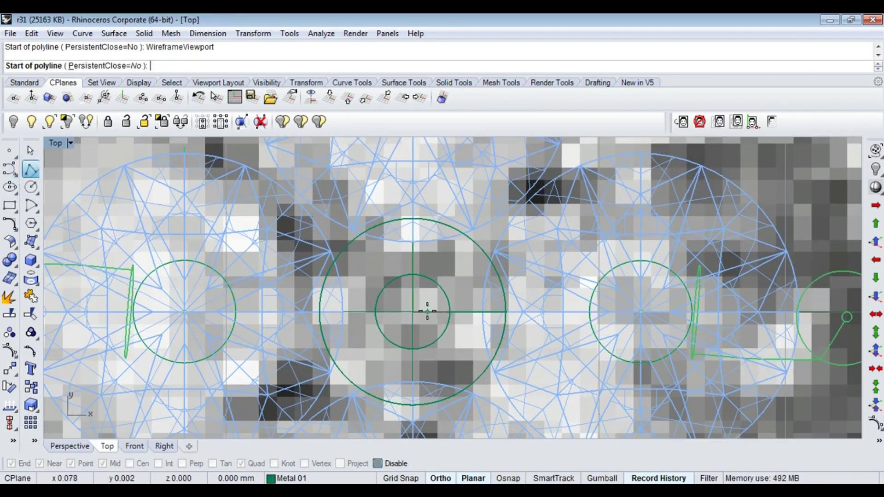
left_click(416, 311)
left_click(579, 314)
key("Return")
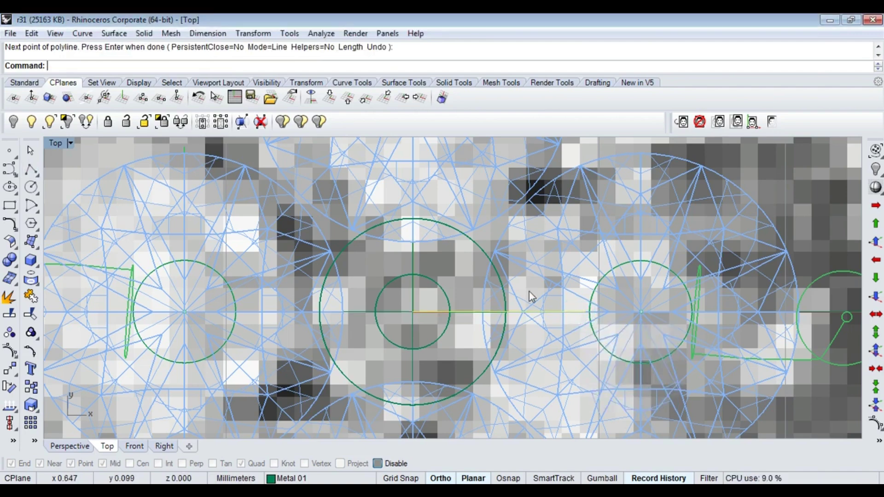
Rebuild the line and push its middle control points down to bend it.
key("ctrl+F4")
scroll(509, 300, "up", 3)
scroll(509, 300, "up", 2)
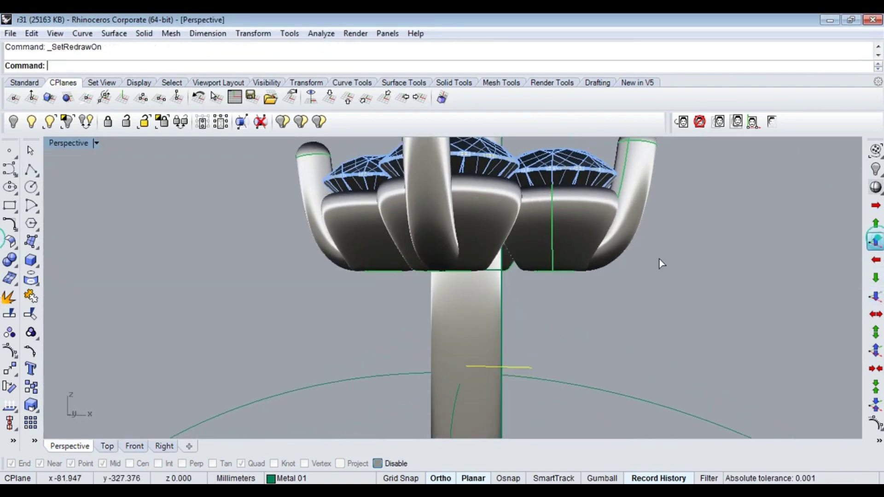
scroll(550, 267, "up", 3)
scroll(523, 289, "up", 2)
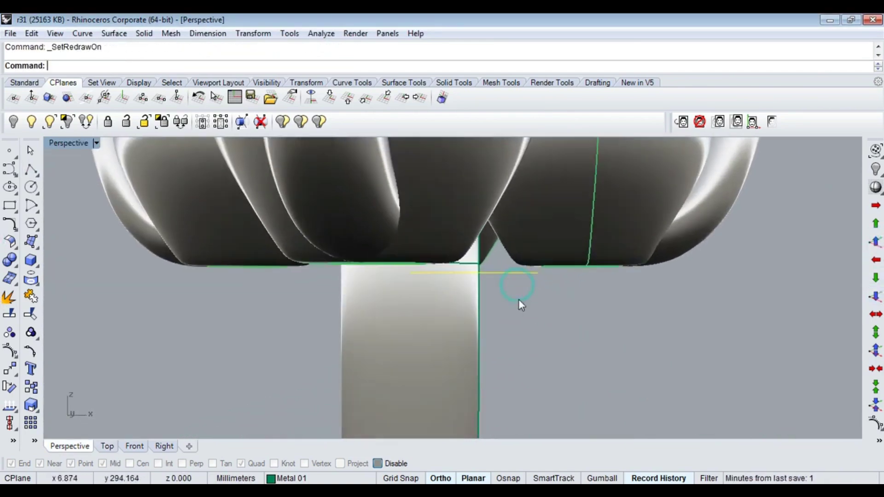
left_click(355, 304)
key("F10")
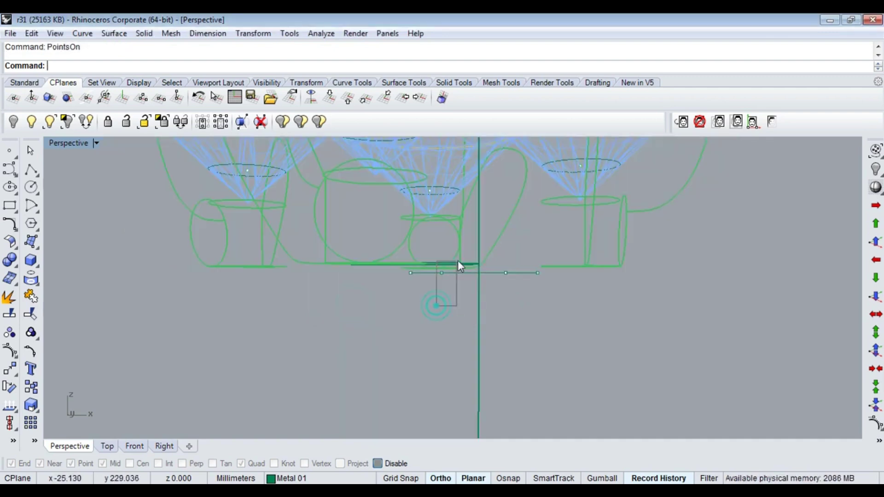
type("0")
key("Return")
key("Return")
left_click(513, 299)
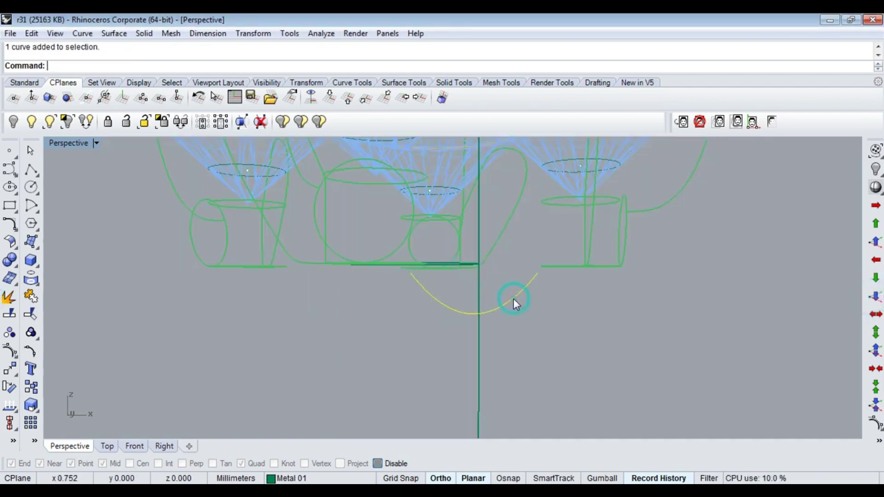
type("d")
key("Return")
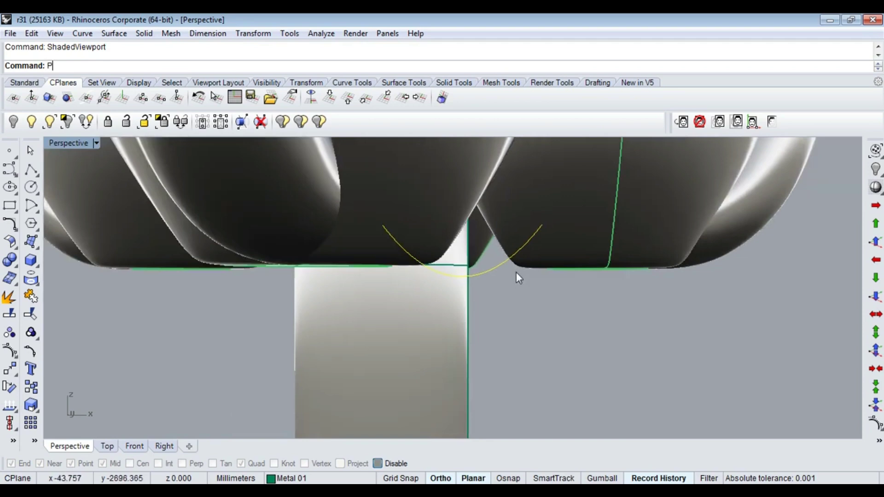
Pipe the bent curve into a branch tube.
type("ipe")
key("Return")
key("Return")
key("Return")
ArrayPolar the branch into 4 copies around the ring centre over 360°.
key("Return")
right_click_drag(517, 281, 470, 252)
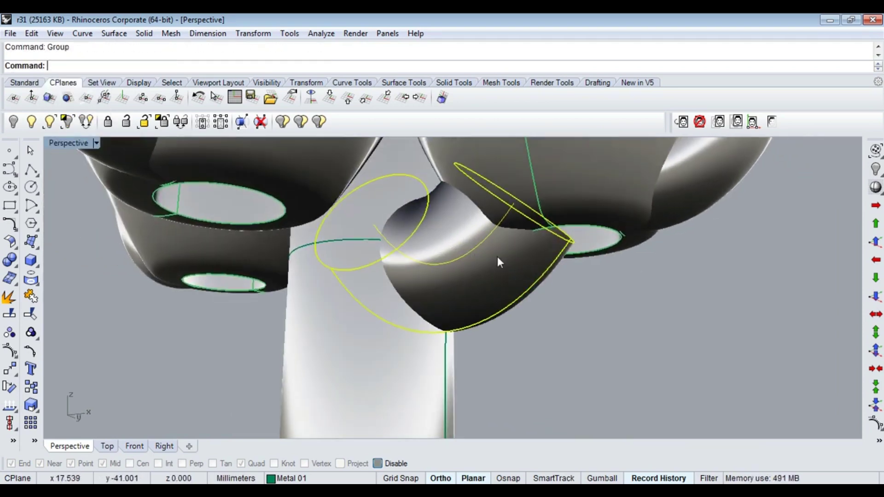
key("ctrl+F1")
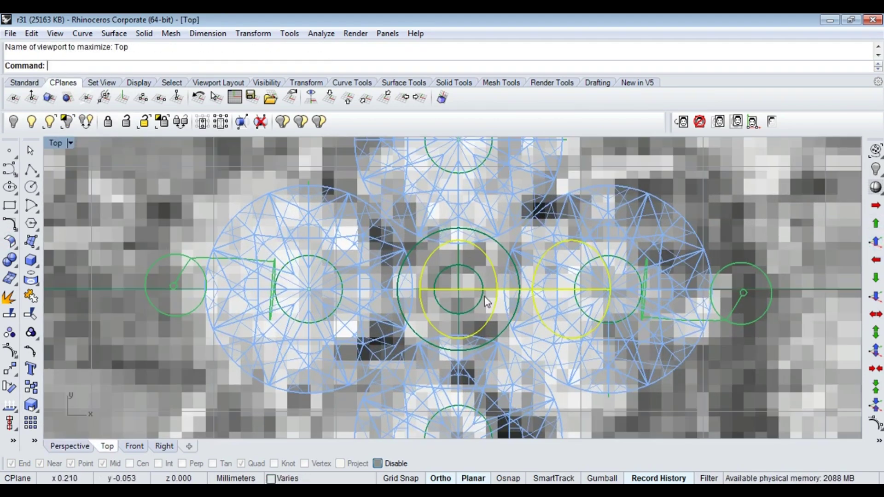
type("ArrayPolar")
key("Return")
left_click(460, 290)
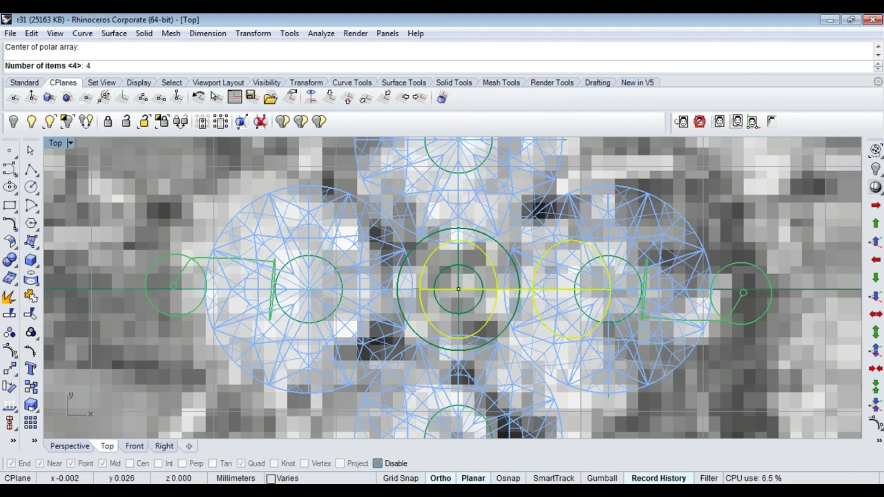
key("Return")
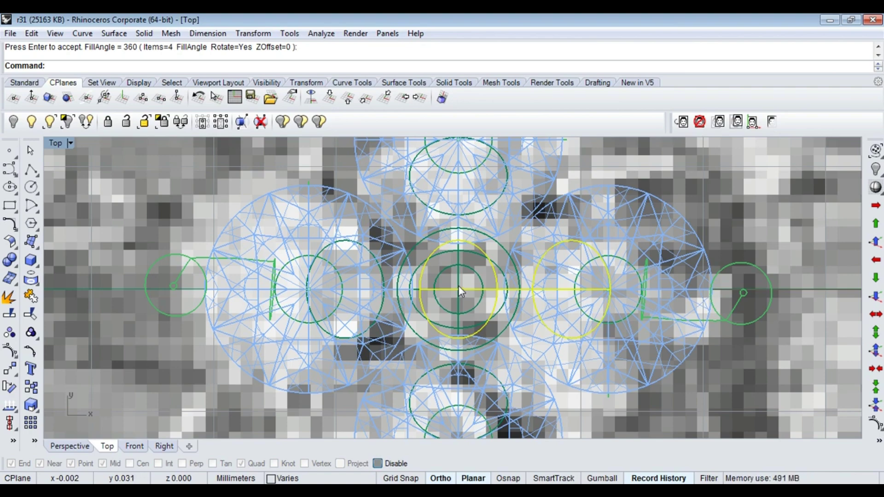
key("Return")
key("ctrl+F4")
Group the window-selected cluster parts, then HideSwap to reveal the rest of the ring.
left_click_drag(458, 203, 585, 336)
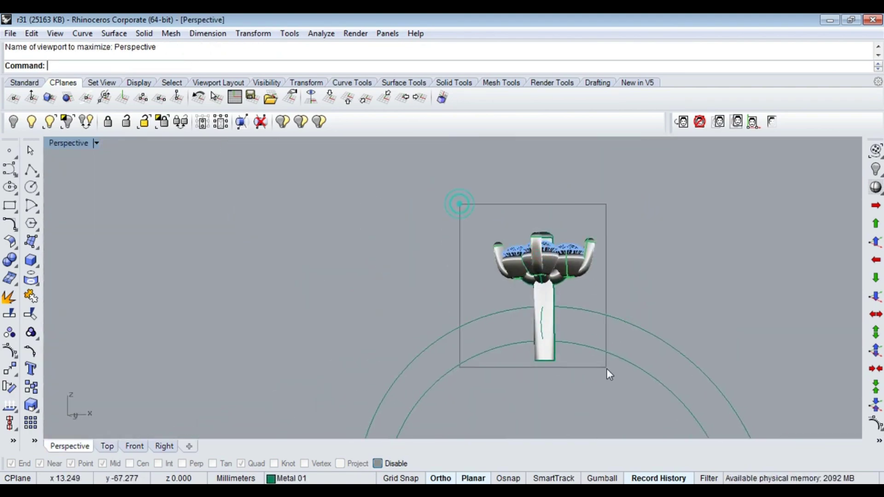
right_click_drag(586, 336, 460, 314)
left_click(460, 310, "ctrl")
key("ctrl+g")
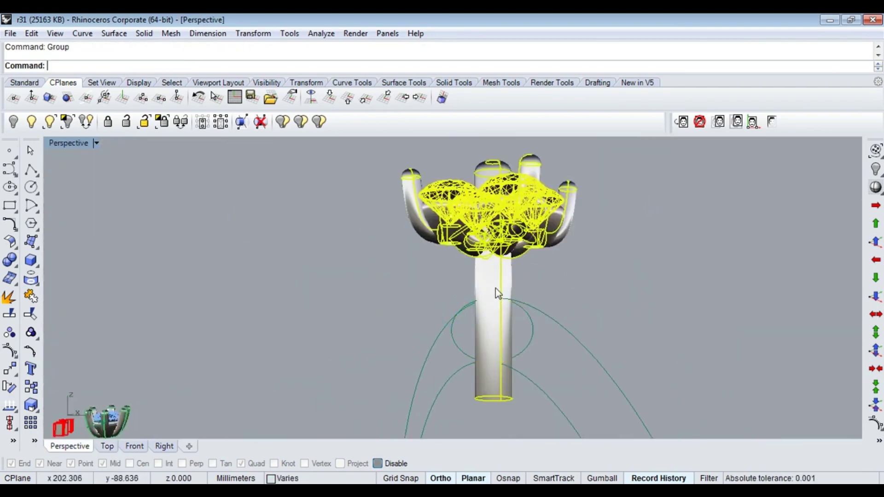
type("hideswap")
key("Return")
mouse_move(481, 252)
right_mouse_down()
mouse_move(581, 302)
mouse_move(675, 314)
mouse_move(564, 352)
mouse_move(535, 296)
right_mouse_up()
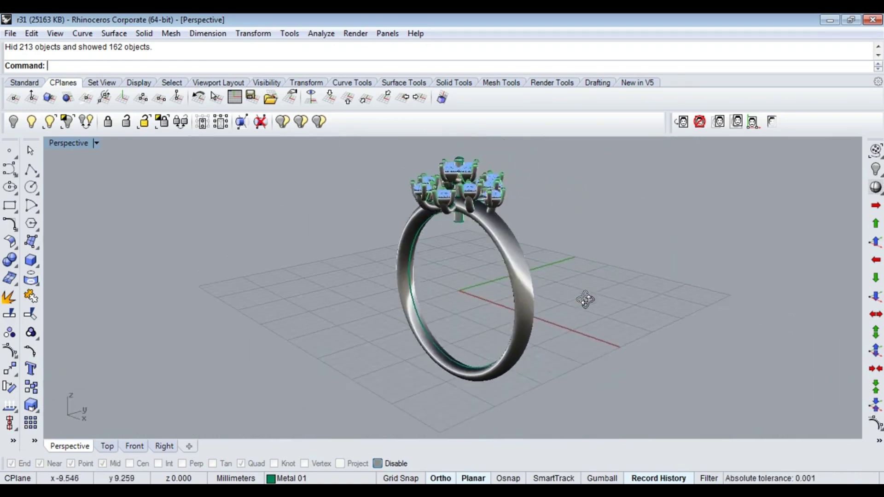
Orbit to view the ring from above and save it in Rhino 4.0 format.
right_click_drag(535, 296, 503, 253)
key("ctrl+s")
left_click(359, 287)
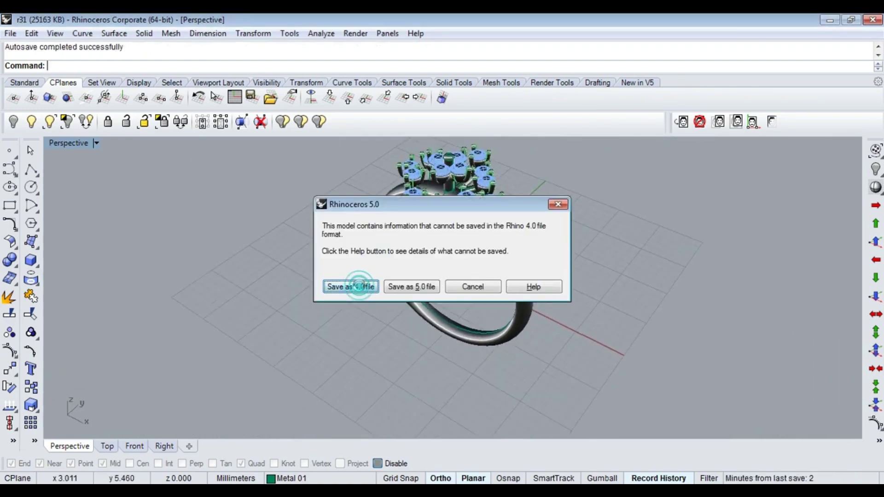